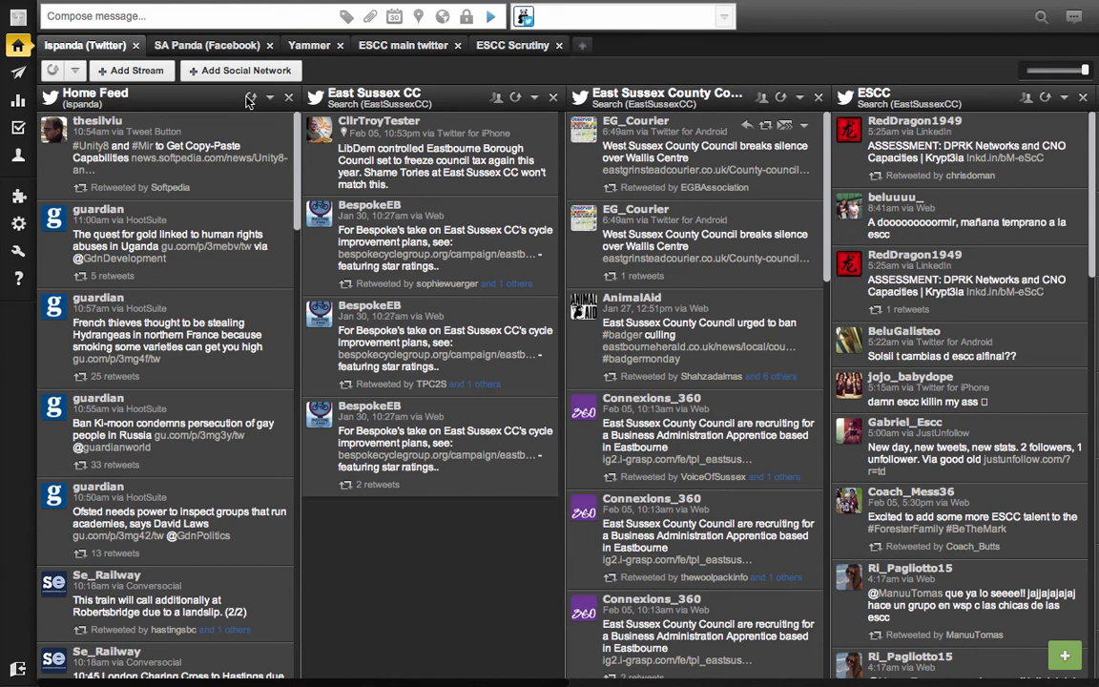
pyautogui.moveTo(26, 34)
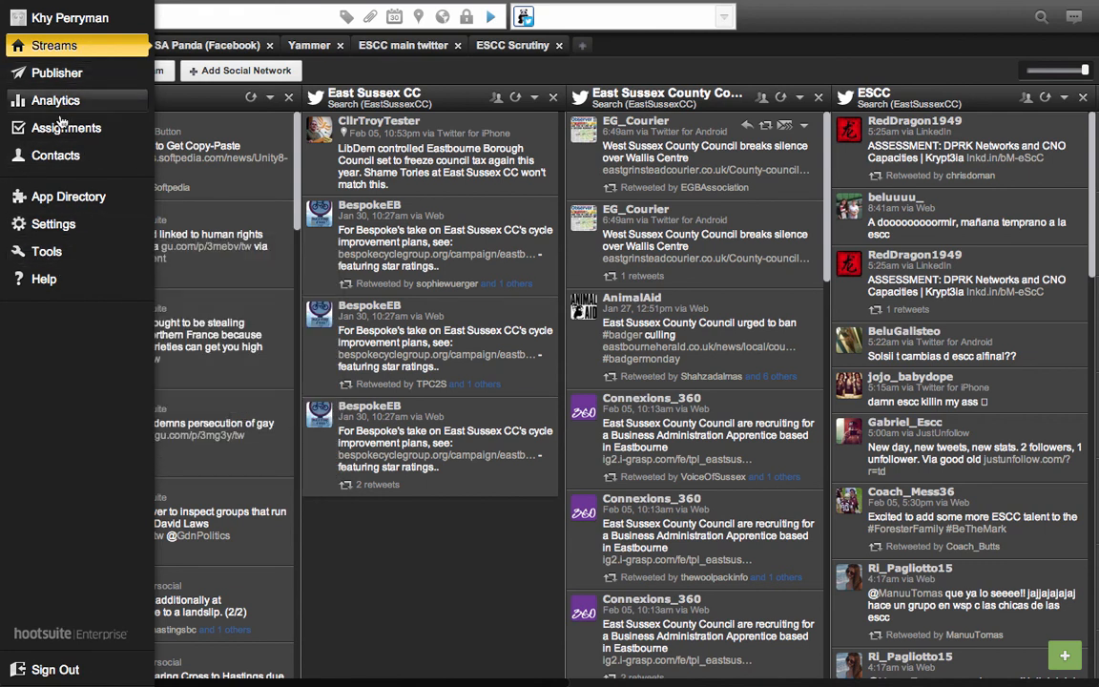
pyautogui.moveTo(71, 241)
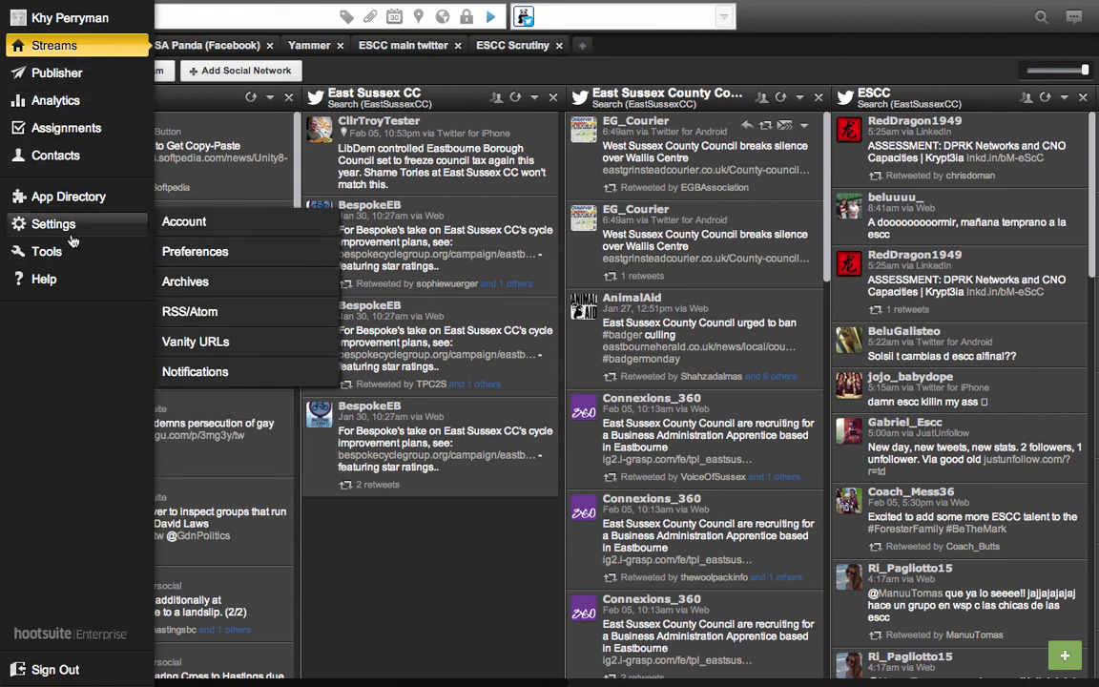
pyautogui.moveTo(67, 280)
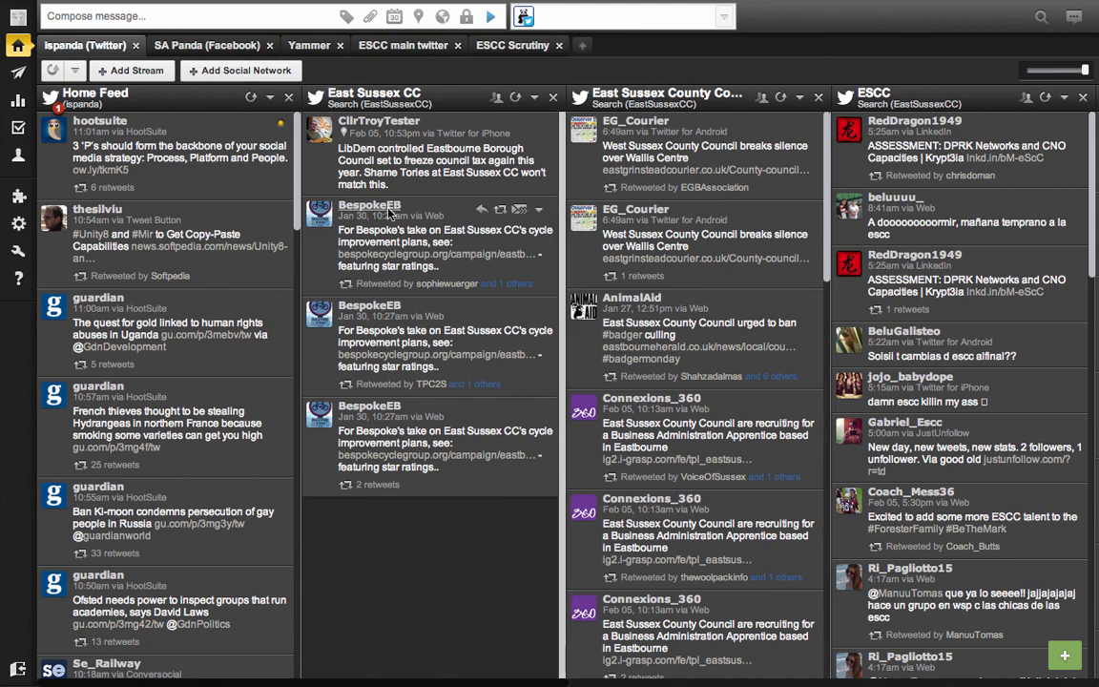
# Expand the message composer, view the social profiles available for posting, and collapse it without composing anything.
pyautogui.click(222, 15)
pyautogui.click(618, 17)
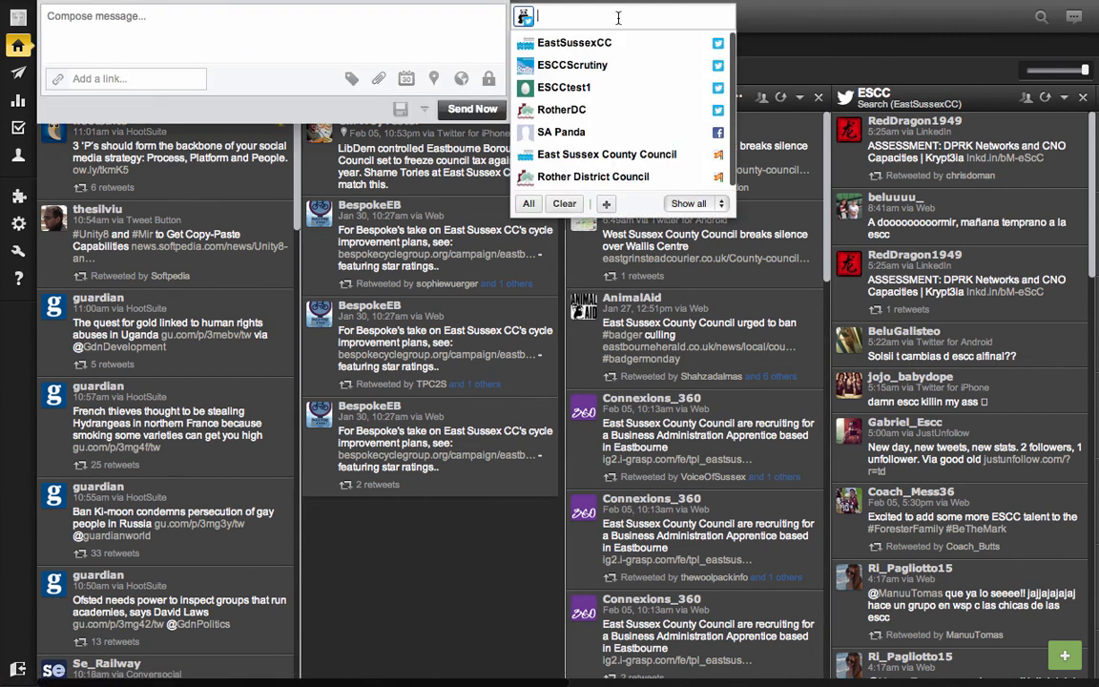
pyautogui.click(618, 67)
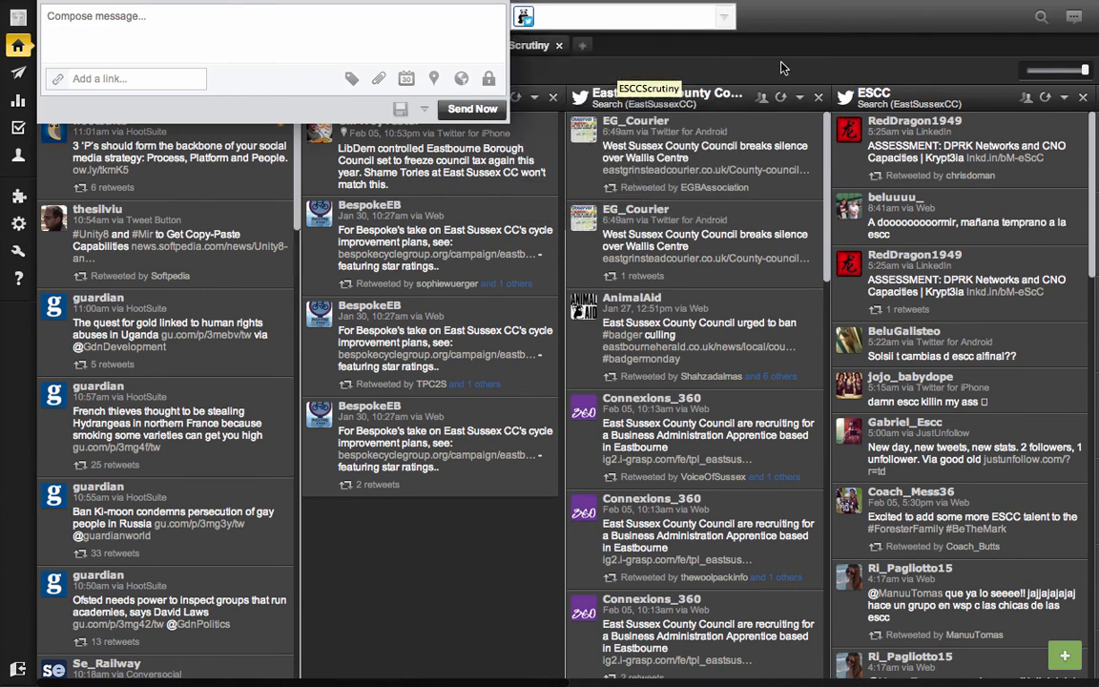
pyautogui.click(790, 72)
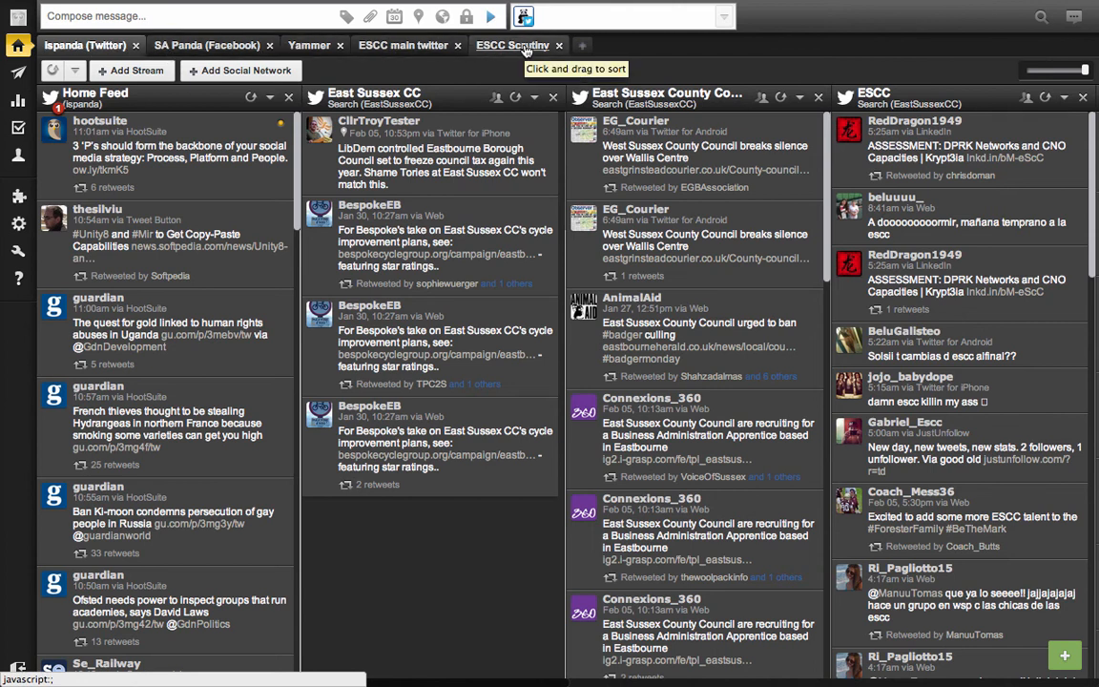
# View the ESCC main twitter streams and add a new tab named New Tab.
pyautogui.click(405, 47)
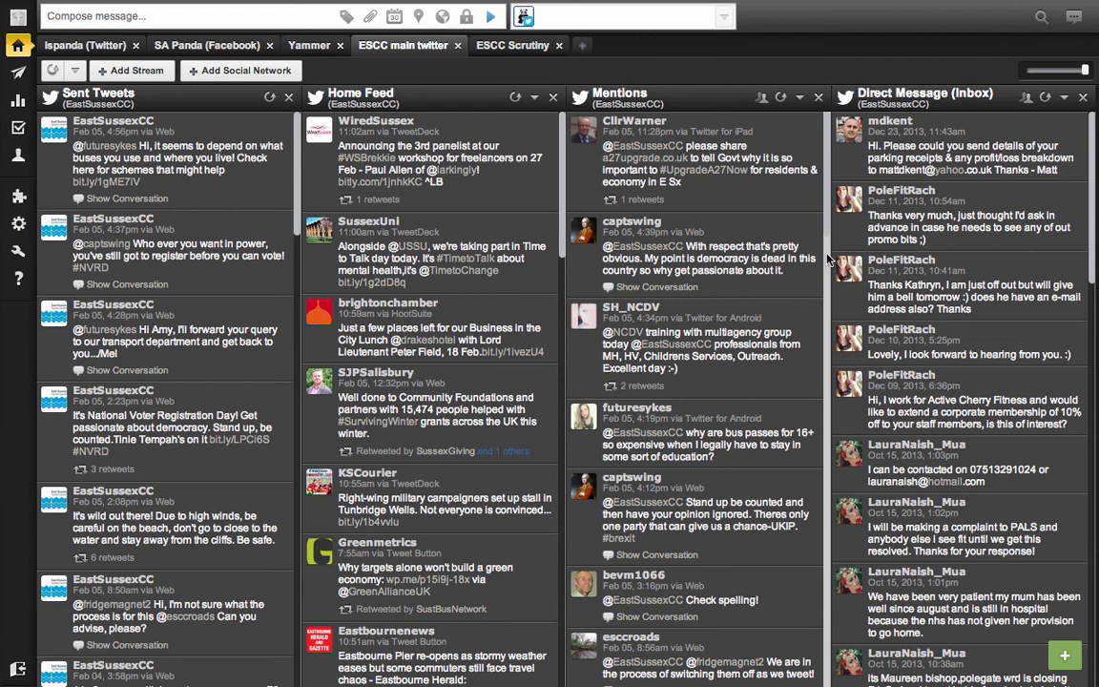
pyautogui.click(582, 45)
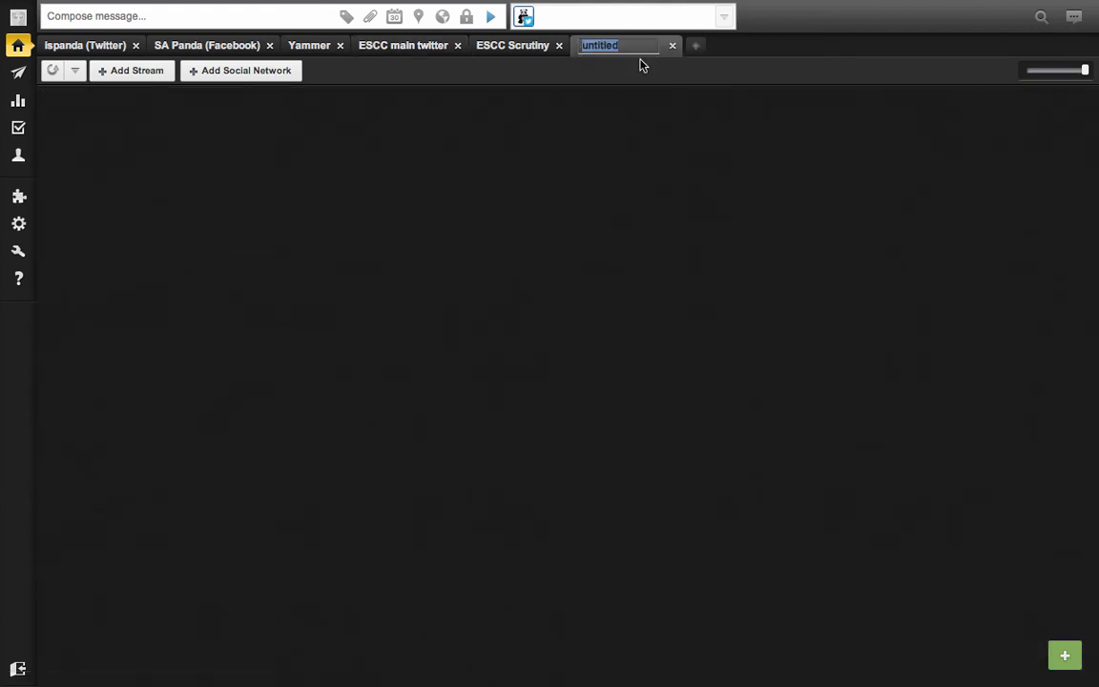
pyautogui.write('New Tab')
pyautogui.press('Return')
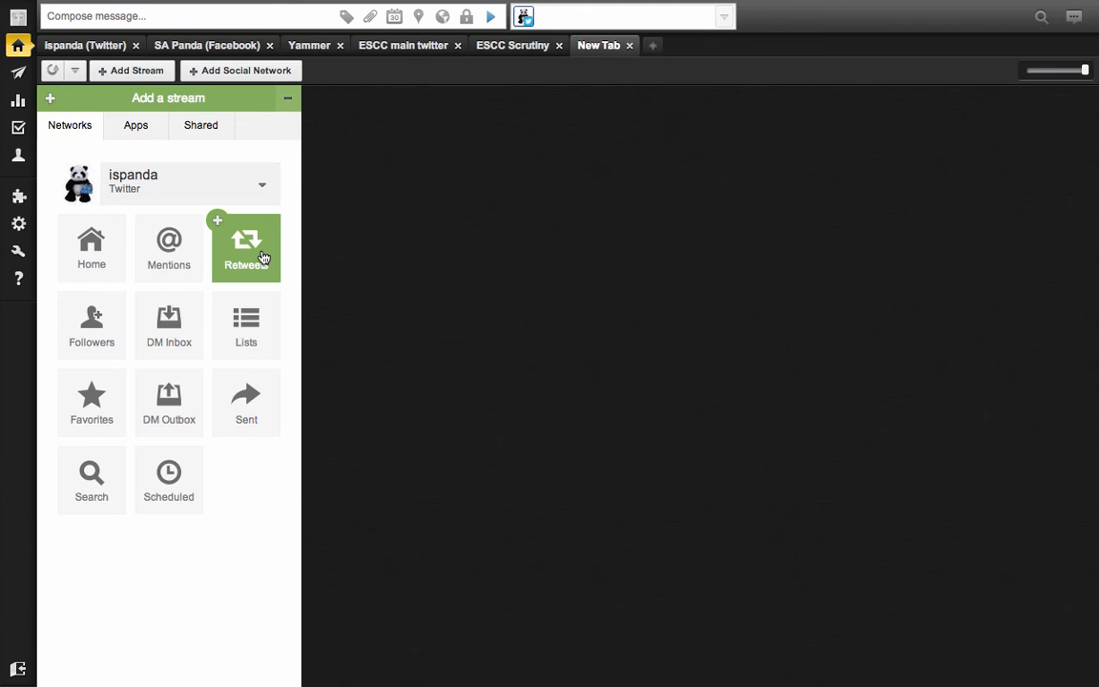
# Browse the accounts available for a new stream and view the stream types offered for the EastSussexCC Twitter account.
pyautogui.click(262, 190)
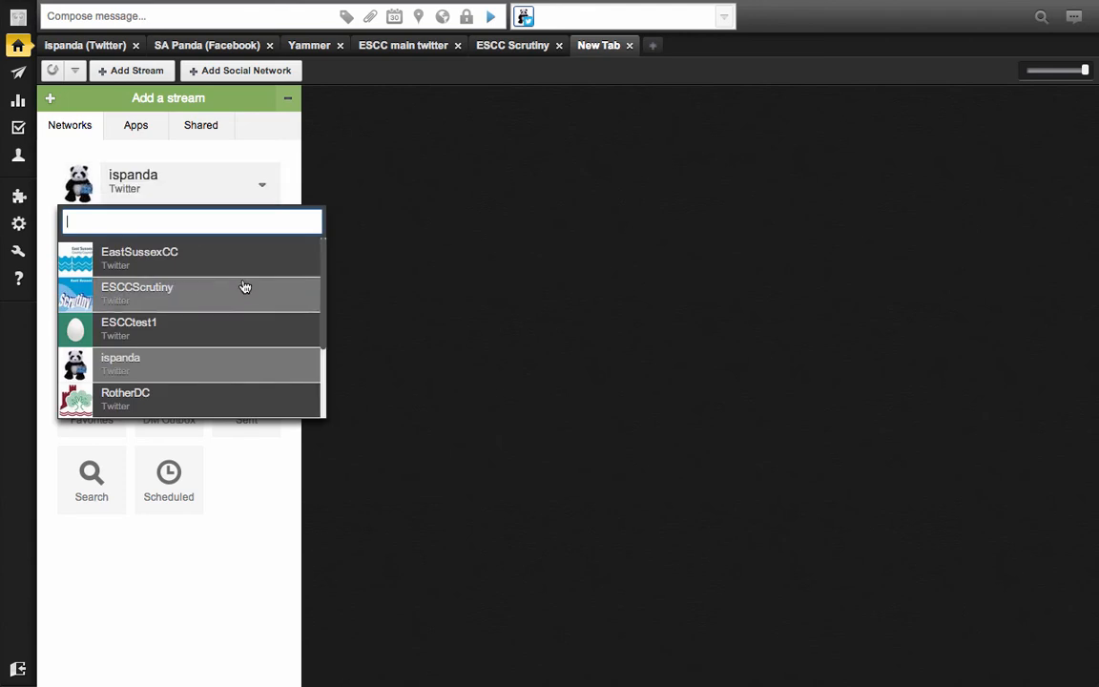
pyautogui.scroll(-2, 233, 296)
pyautogui.scroll(-1, 230, 295)
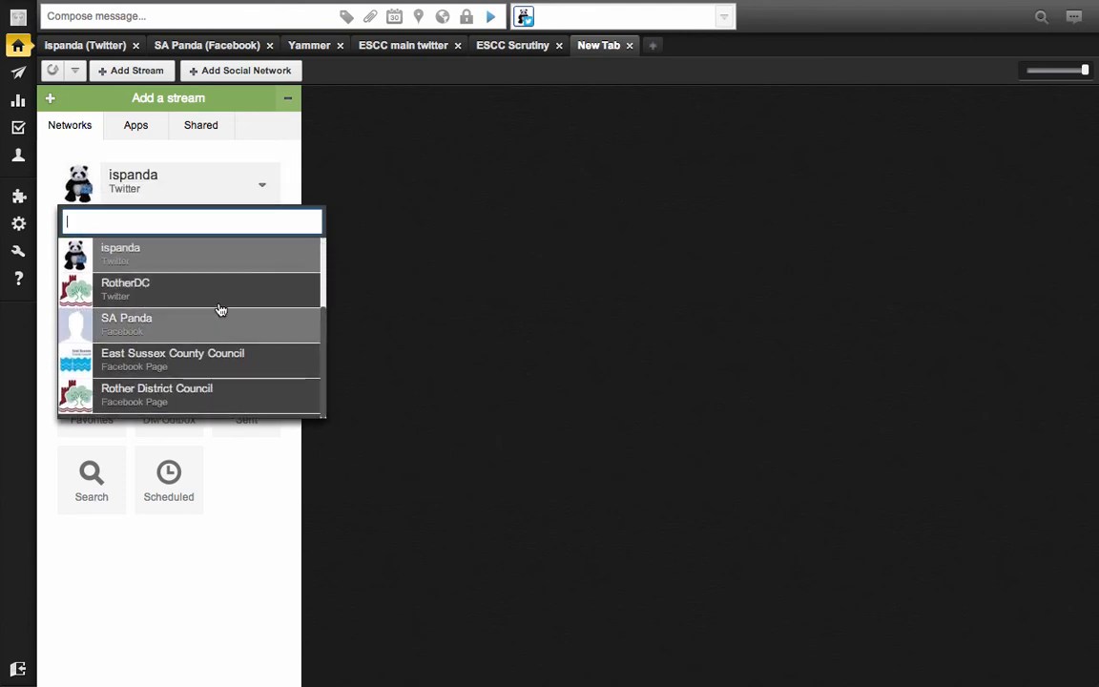
pyautogui.scroll(3, 199, 367)
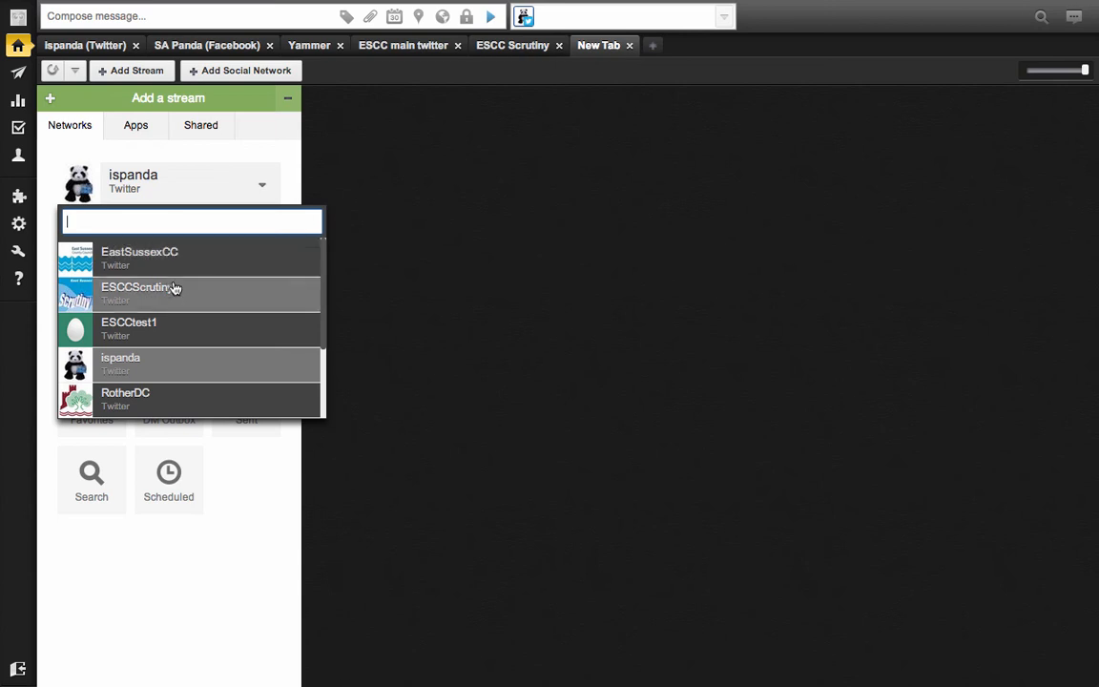
pyautogui.scroll(-3, 165, 300)
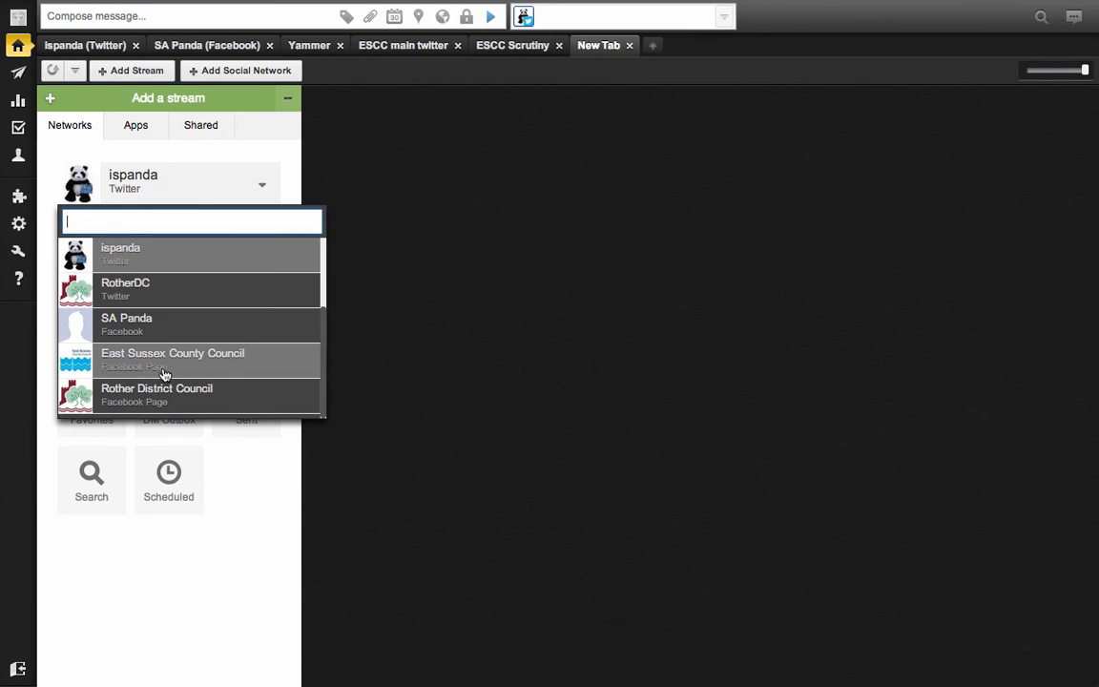
pyautogui.scroll(3, 164, 372)
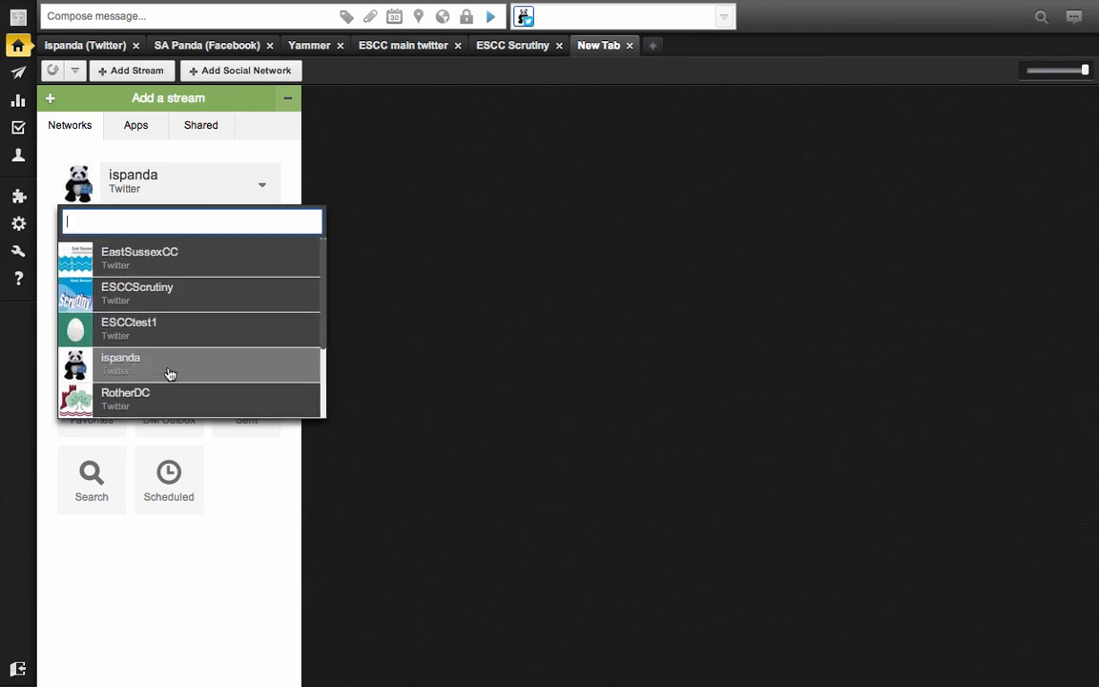
pyautogui.click(148, 276)
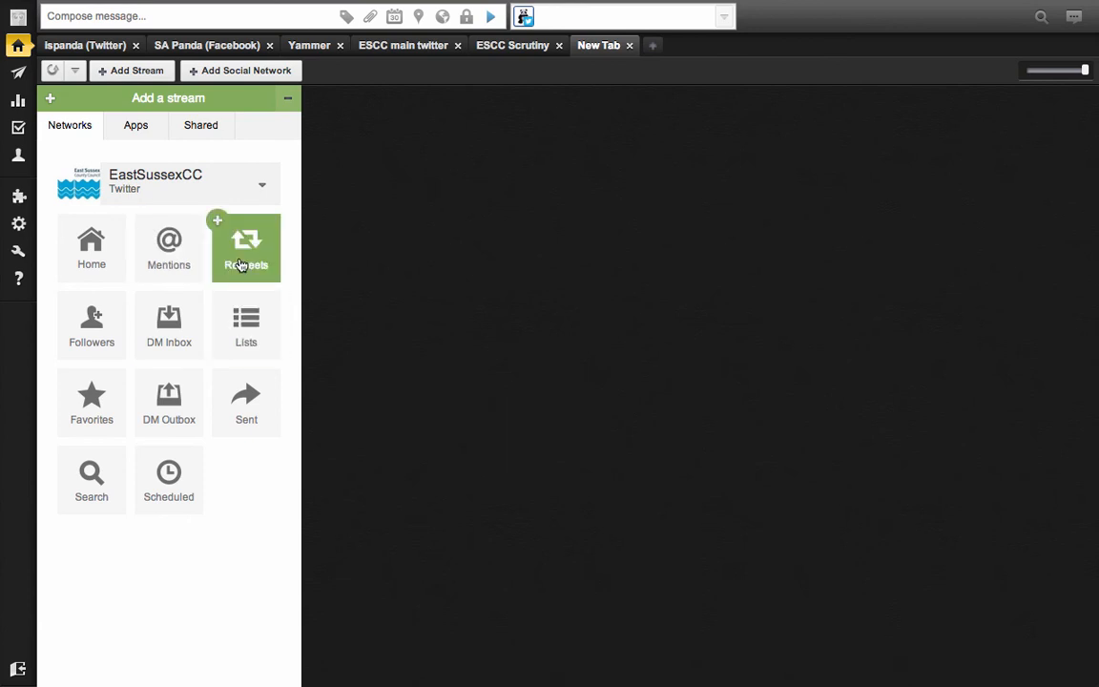
# View the stream types offered for the East Sussex County Council Facebook page.
pyautogui.click(216, 189)
pyautogui.scroll(-4, 188, 304)
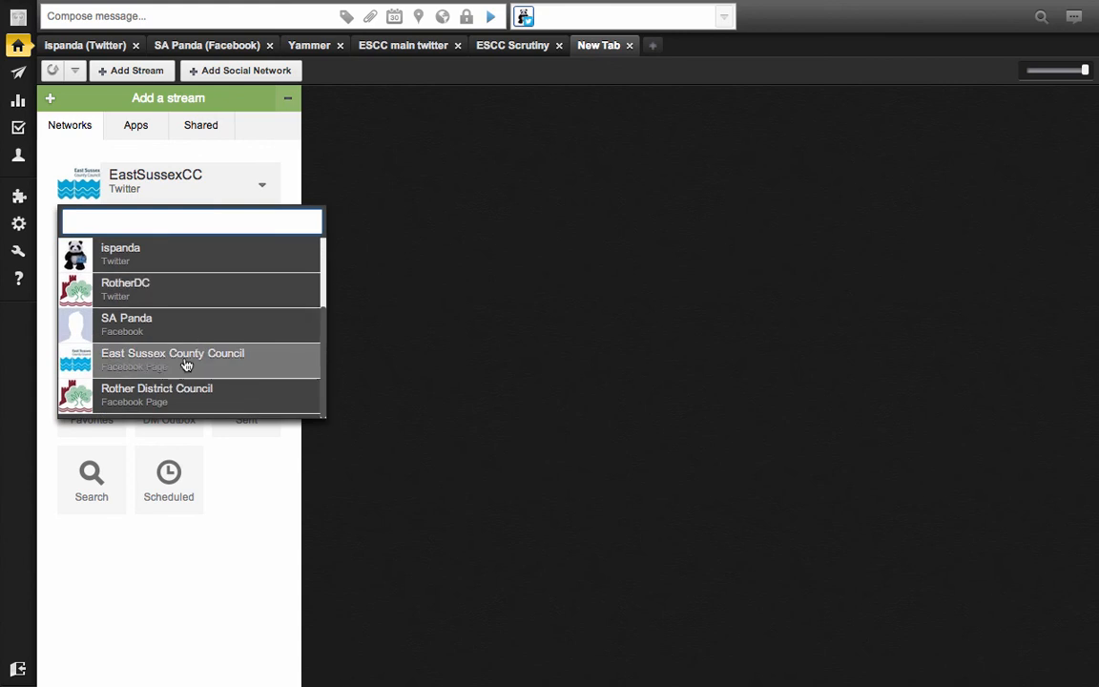
pyautogui.click(187, 364)
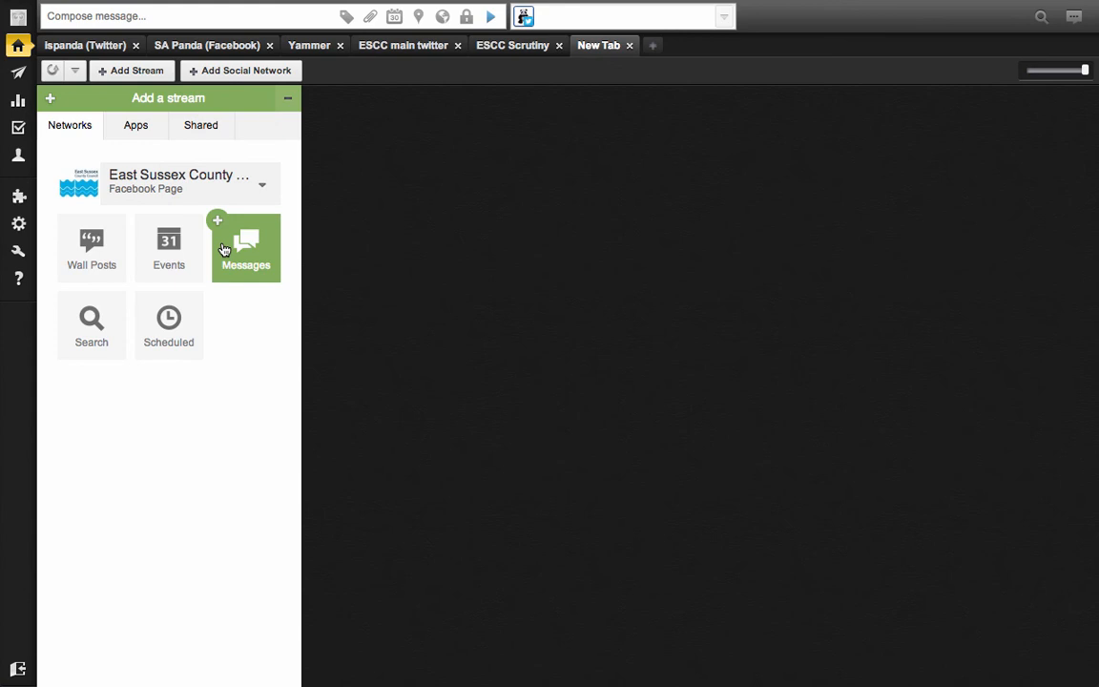
# Add a Mentions stream for the ESCCScrutiny Twitter account to the new tab.
pyautogui.click(181, 191)
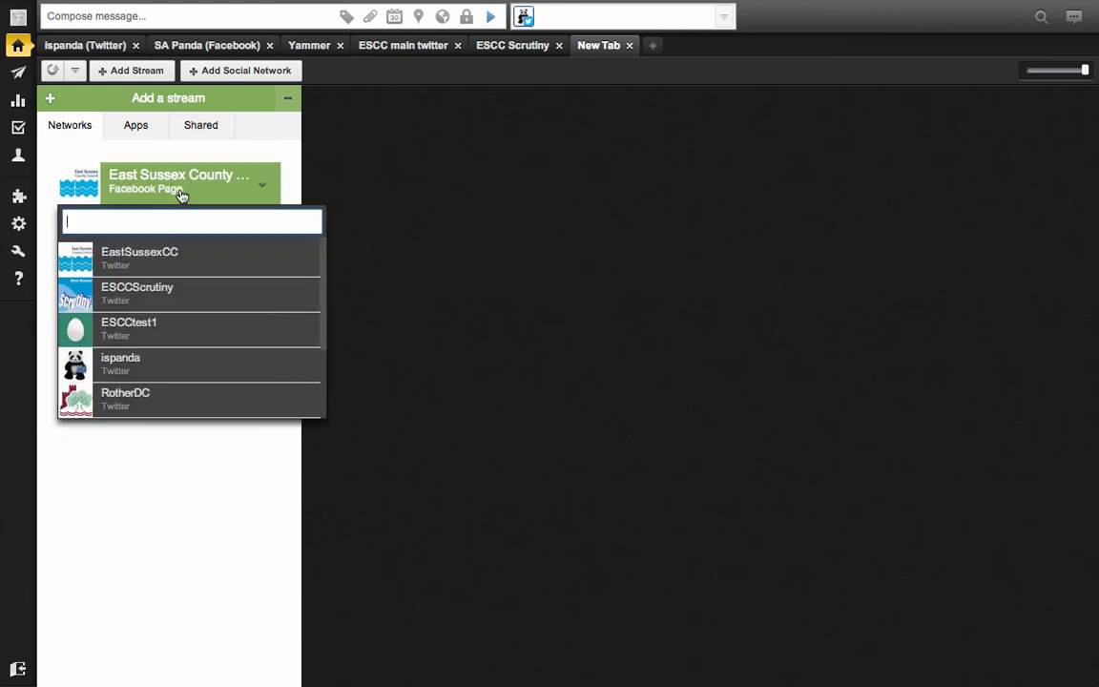
pyautogui.click(167, 298)
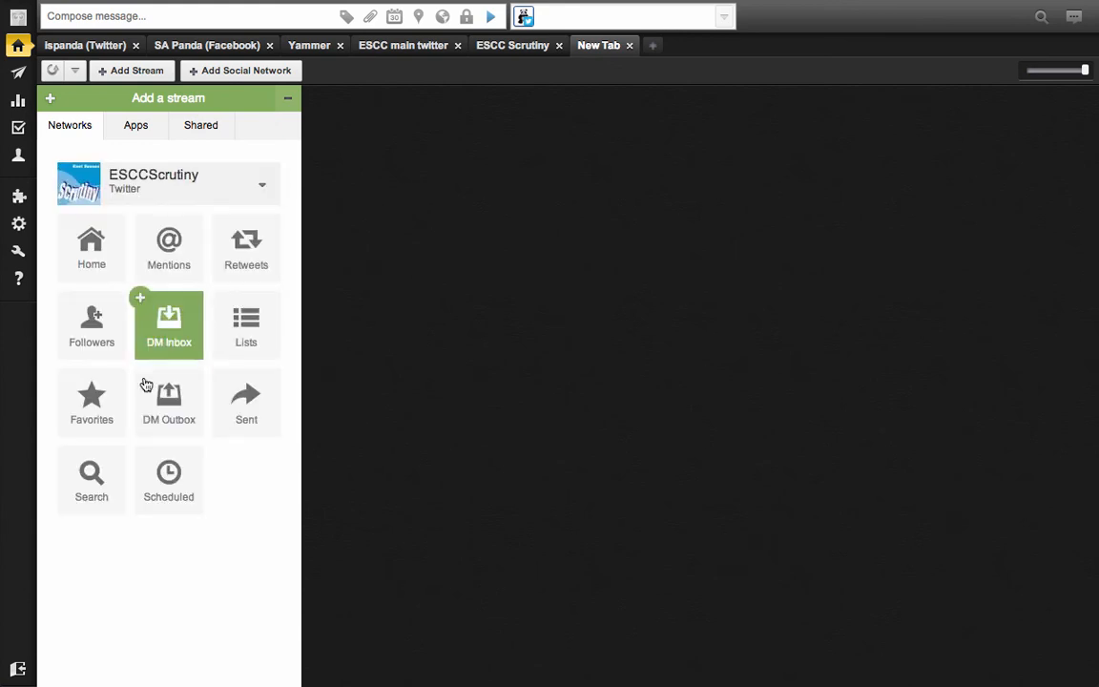
pyautogui.click(156, 238)
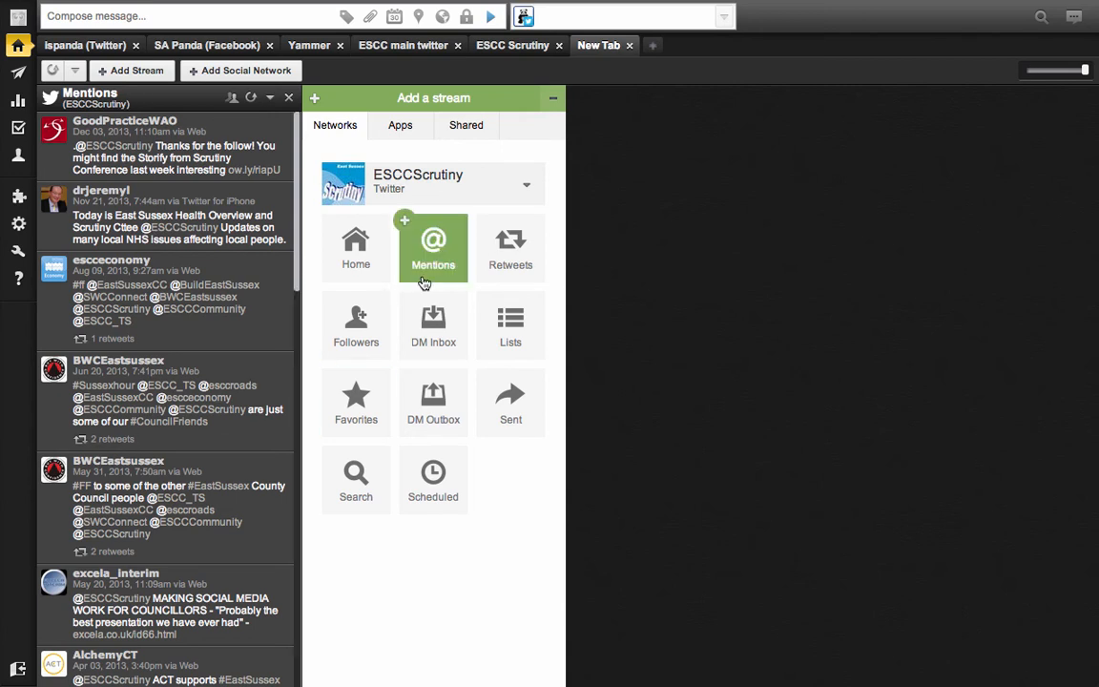
# Add a Retweets stream for ESCCScrutiny and a Wall Posts stream for the East Sussex County Council Facebook page.
pyautogui.click(496, 264)
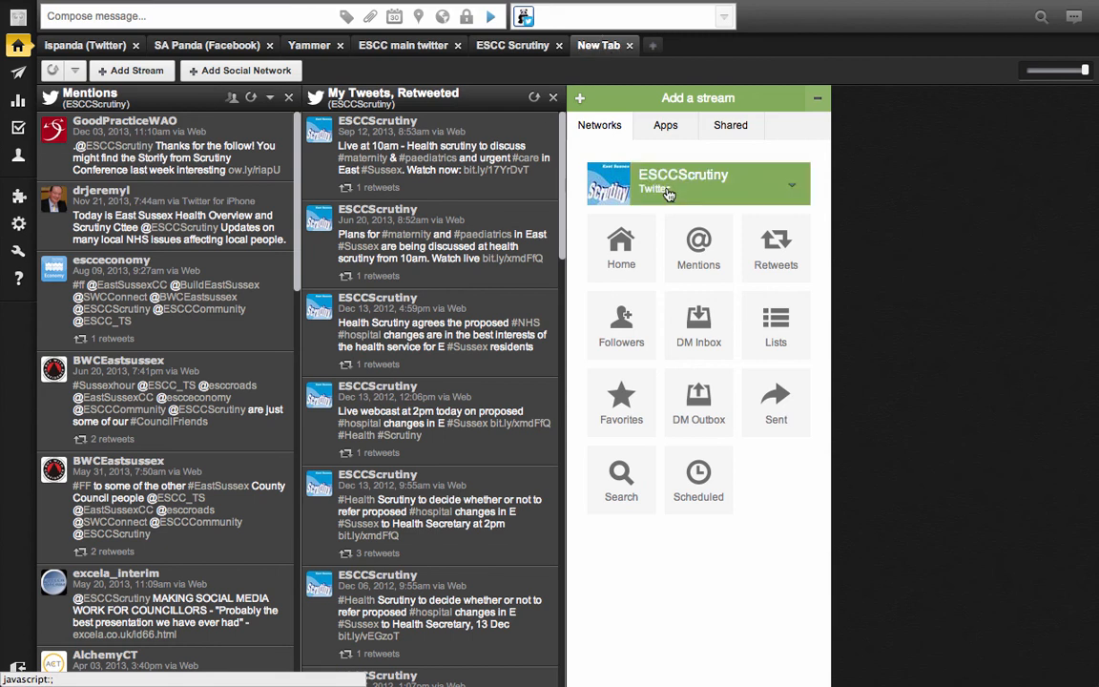
pyautogui.click(698, 174)
pyautogui.scroll(-3, 658, 305)
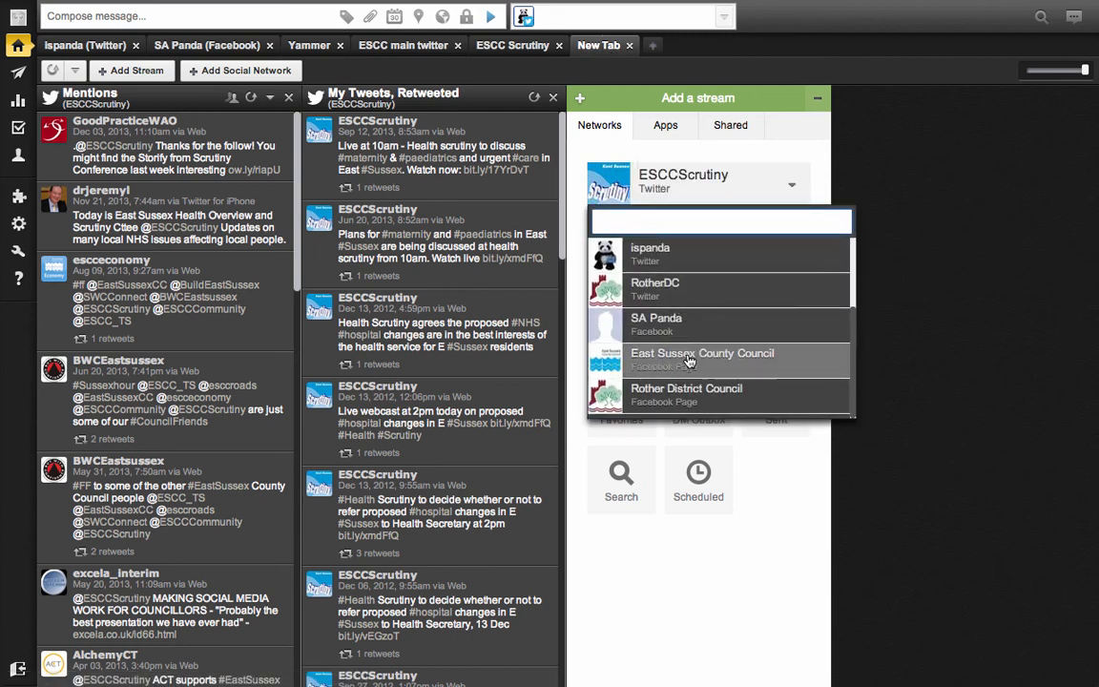
pyautogui.click(658, 351)
pyautogui.click(626, 240)
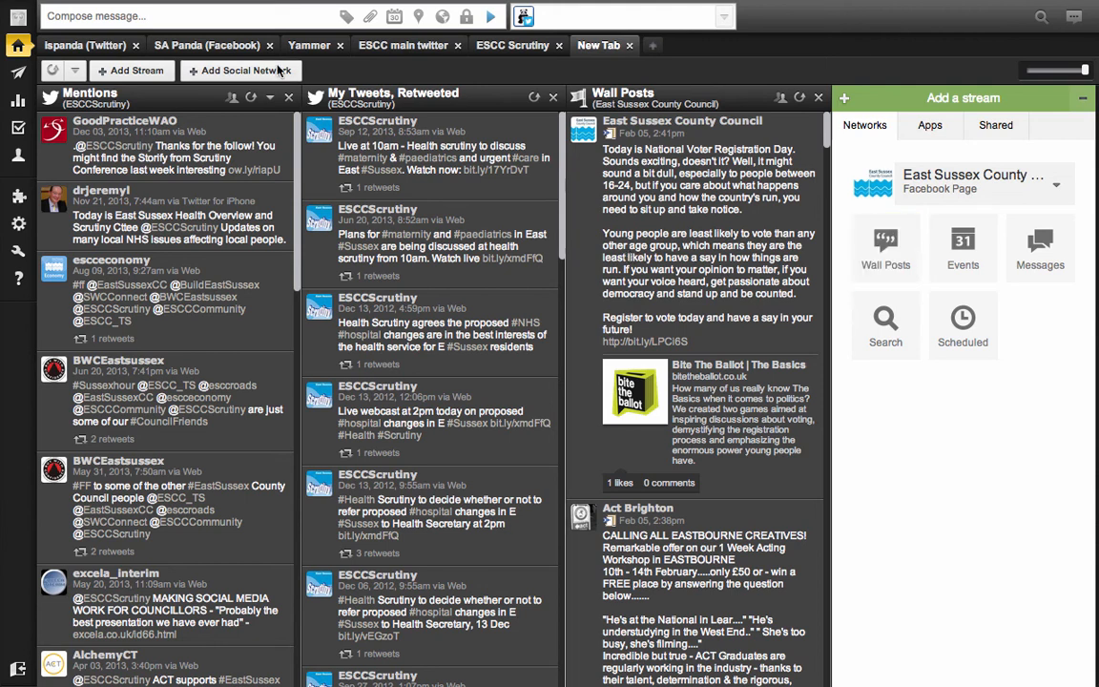
# Delete the ESCCScrutiny retweets stream and the East Sussex County Council Wall Posts stream from the new tab.
pyautogui.click(553, 99)
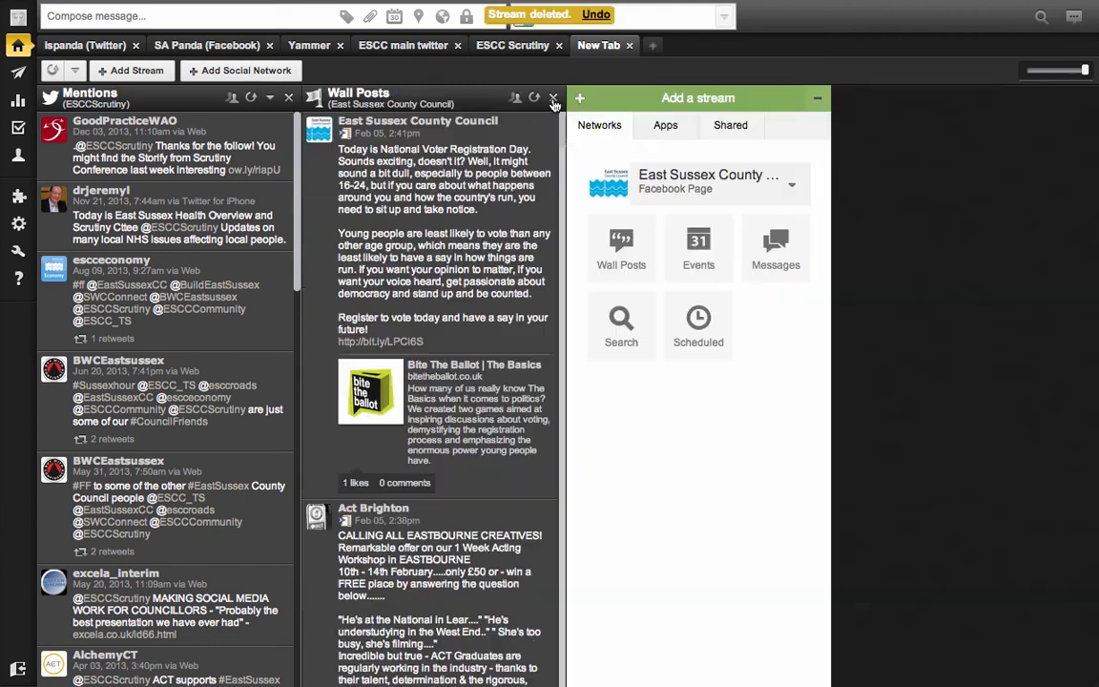
pyautogui.click(552, 99)
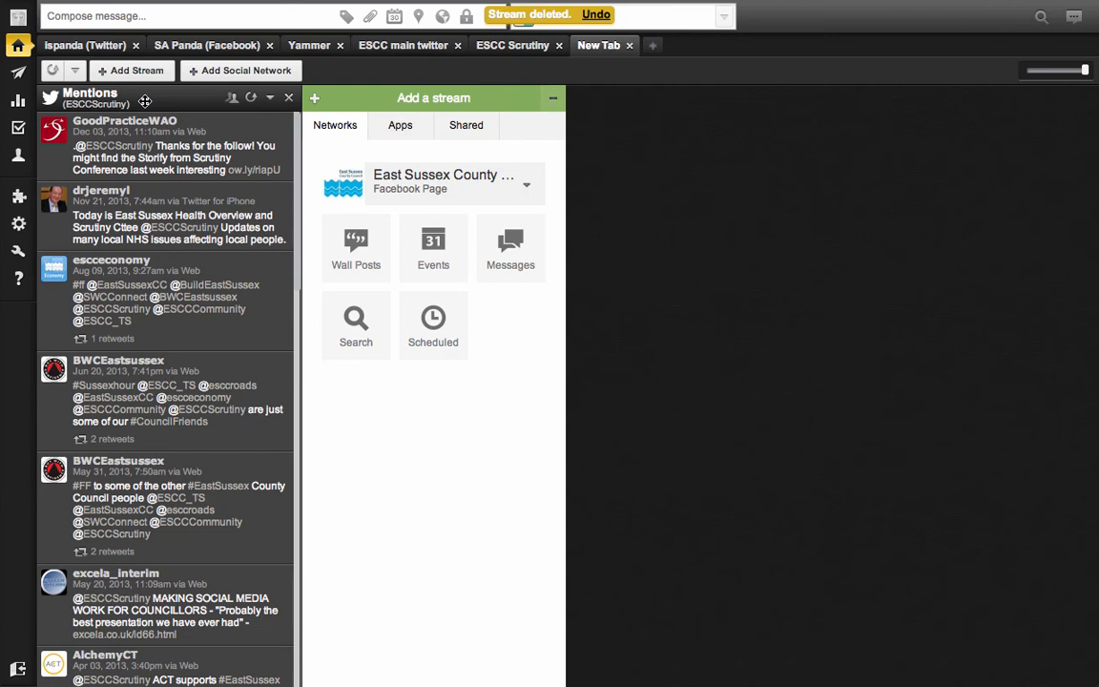
# Add a Mentions stream for the EastSussexCC Twitter account beside the ESCCScrutiny mentions.
pyautogui.click(418, 186)
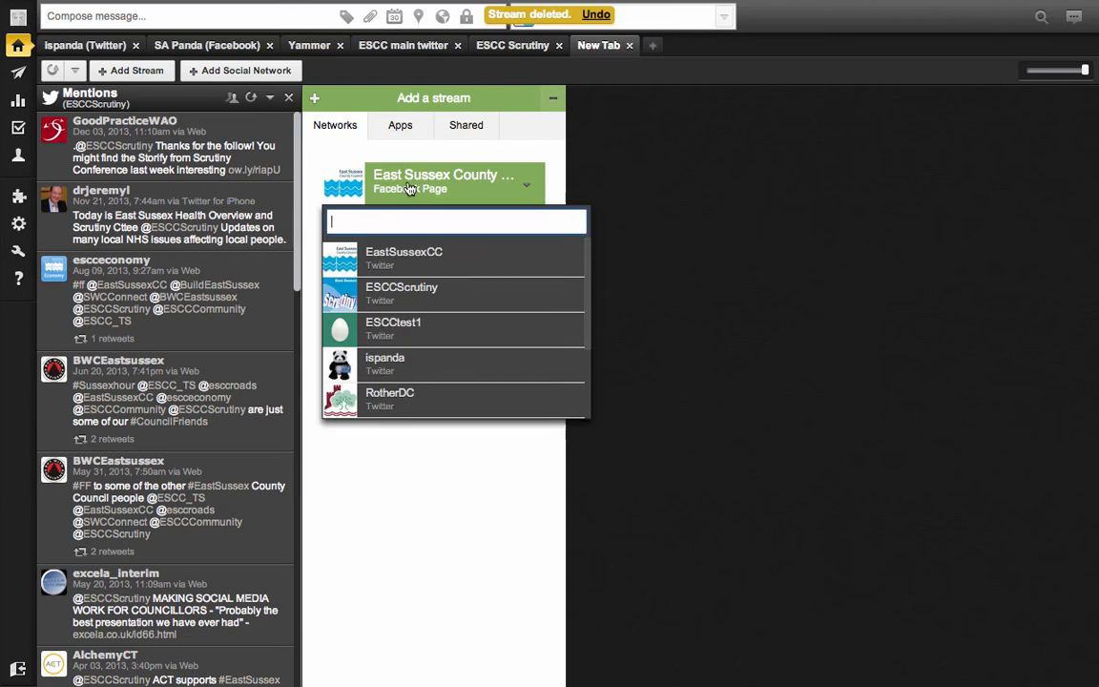
pyautogui.click(454, 274)
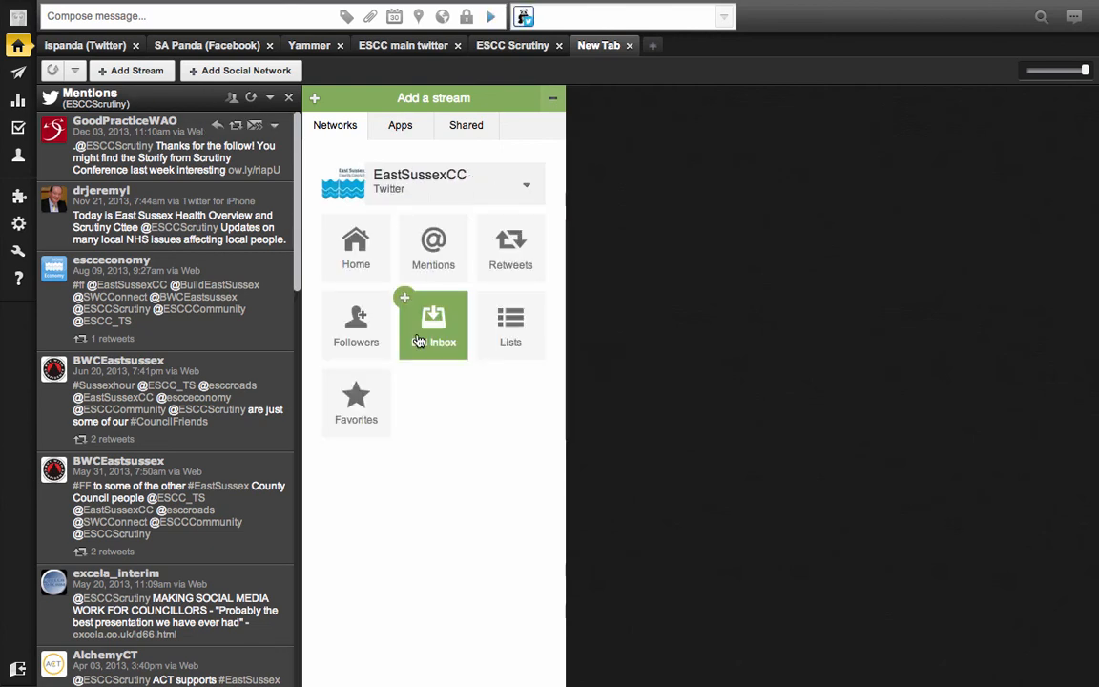
pyautogui.click(448, 271)
# Add a Mentions stream for the RotherDC Twitter account as the third stream in the tab.
pyautogui.click(717, 196)
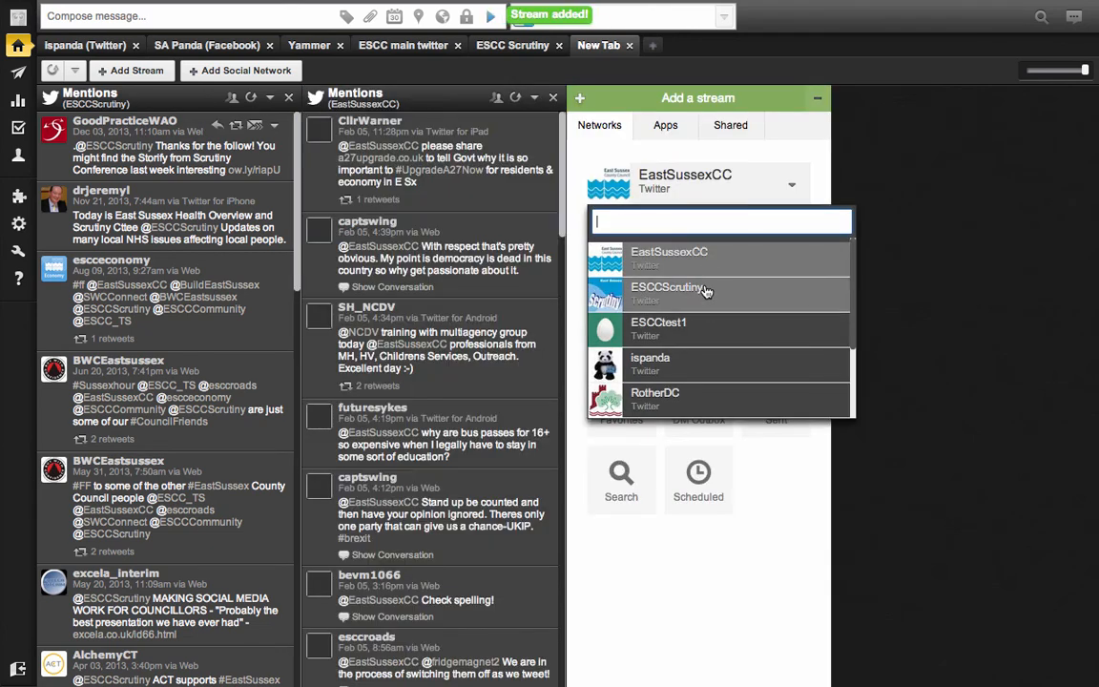
pyautogui.click(694, 400)
pyautogui.click(723, 279)
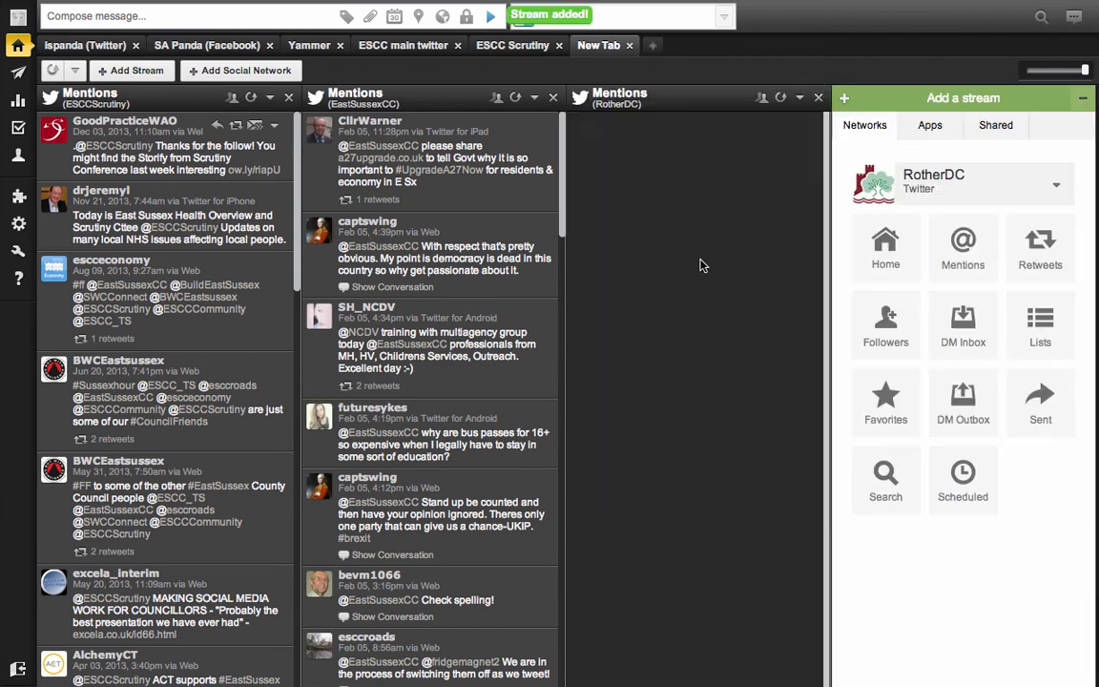
# Rename the new tab as All Mentions TW.
pyautogui.click(601, 45)
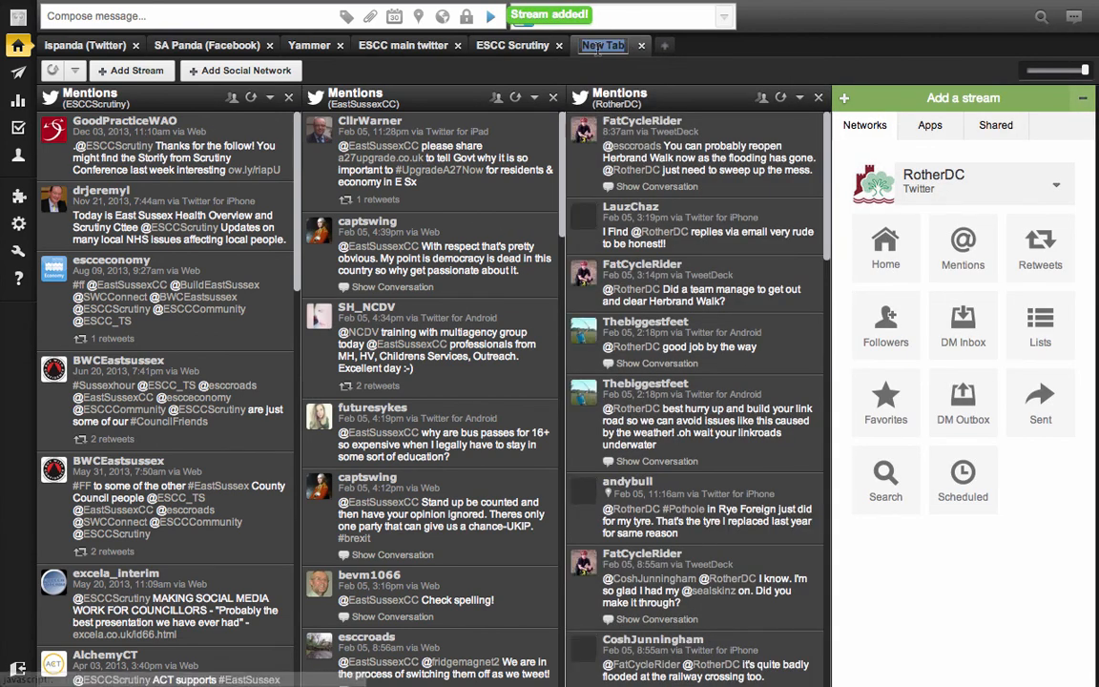
pyautogui.write('All Men')
pyautogui.write('tions')
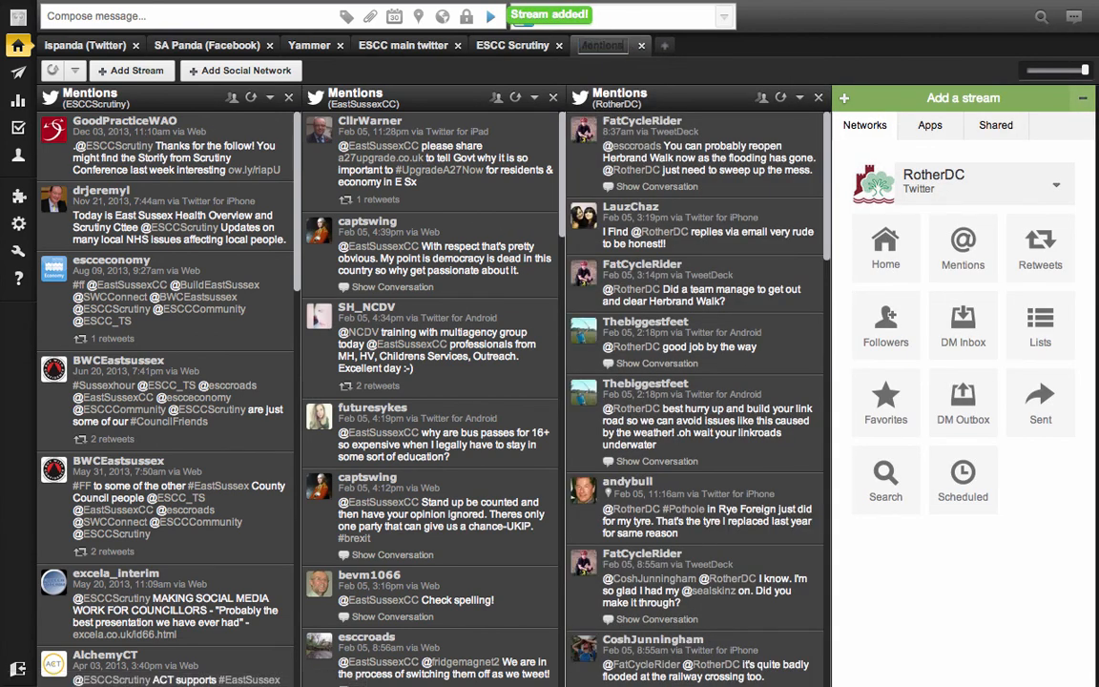
pyautogui.write(' TW')
pyautogui.press('Return')
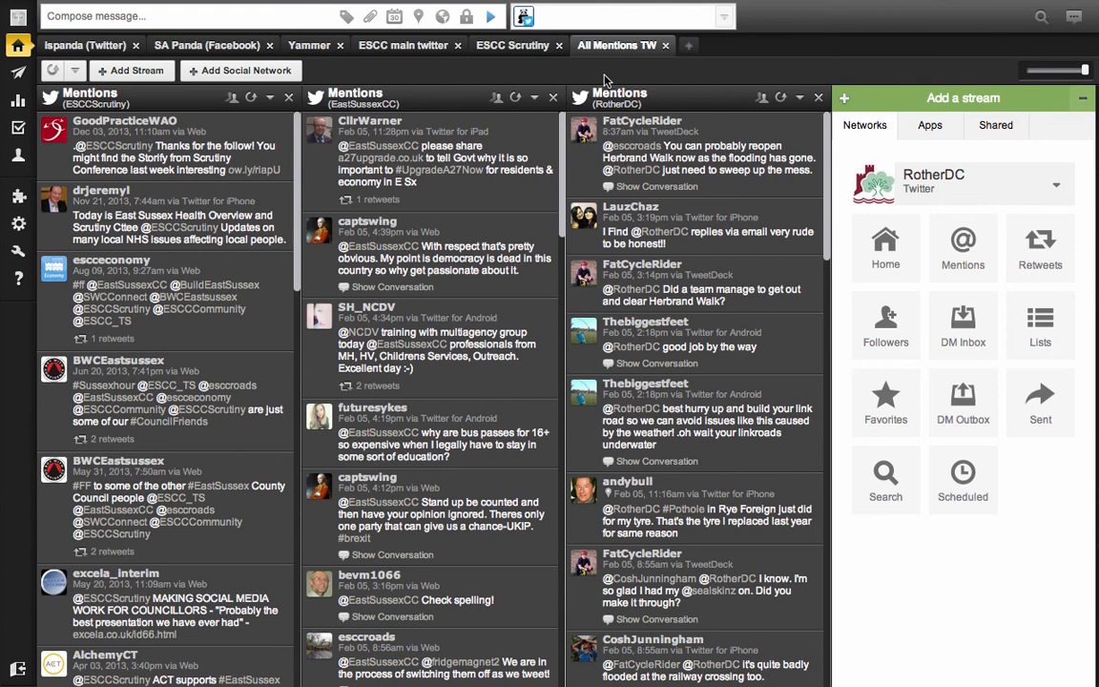
# View the ESCC main twitter streams and return to the All Mentions TW tab.
pyautogui.click(358, 45)
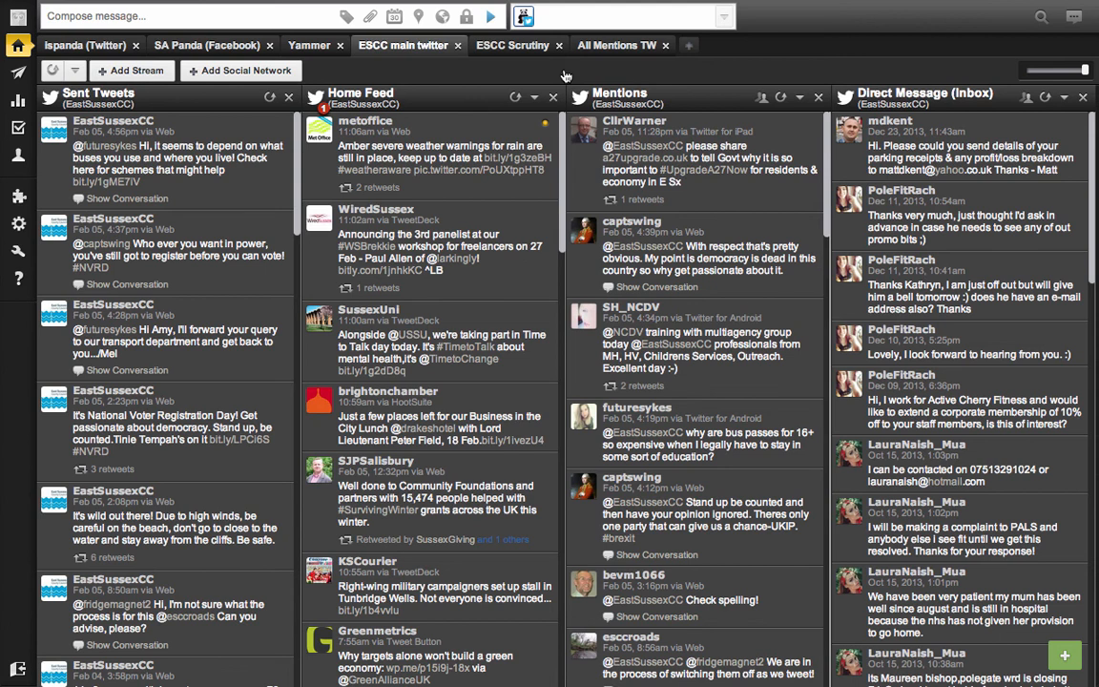
pyautogui.click(618, 46)
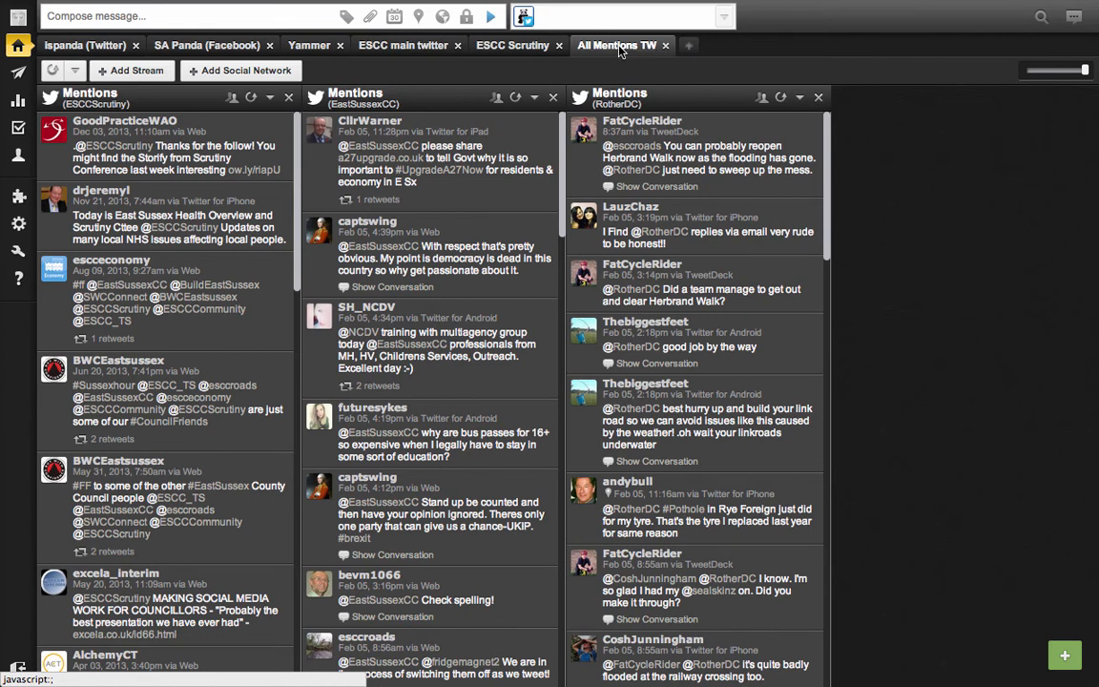
# Open the panel for adding a stream and view the Twitter profiles available for it.
pyautogui.click(1066, 657)
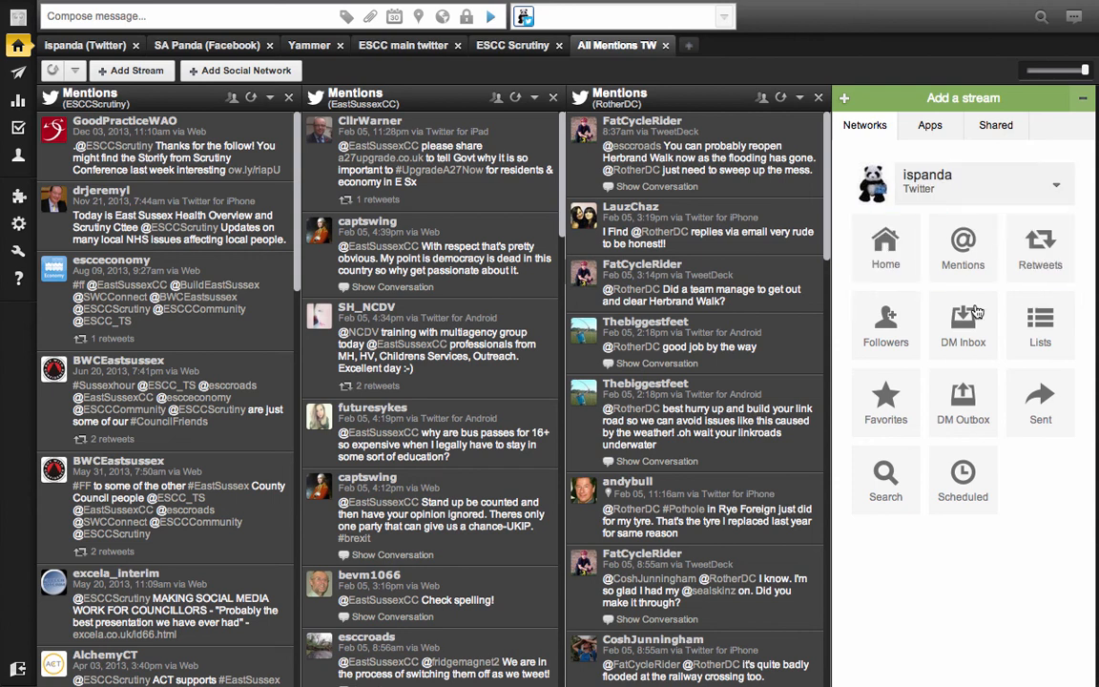
pyautogui.click(985, 190)
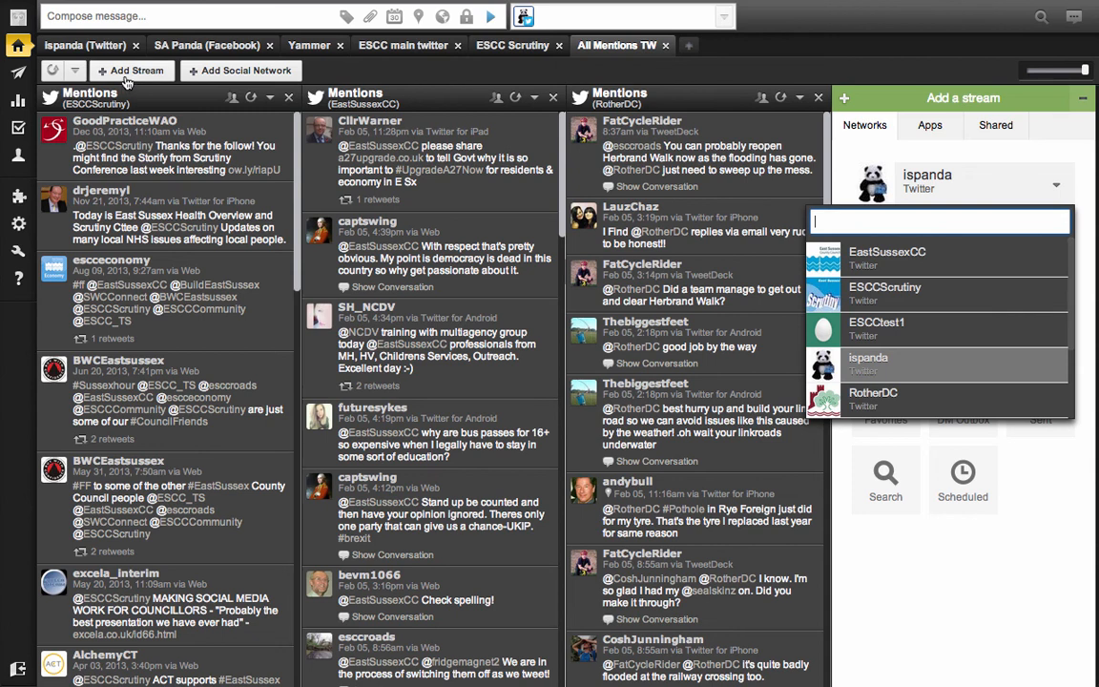
pyautogui.click(360, 73)
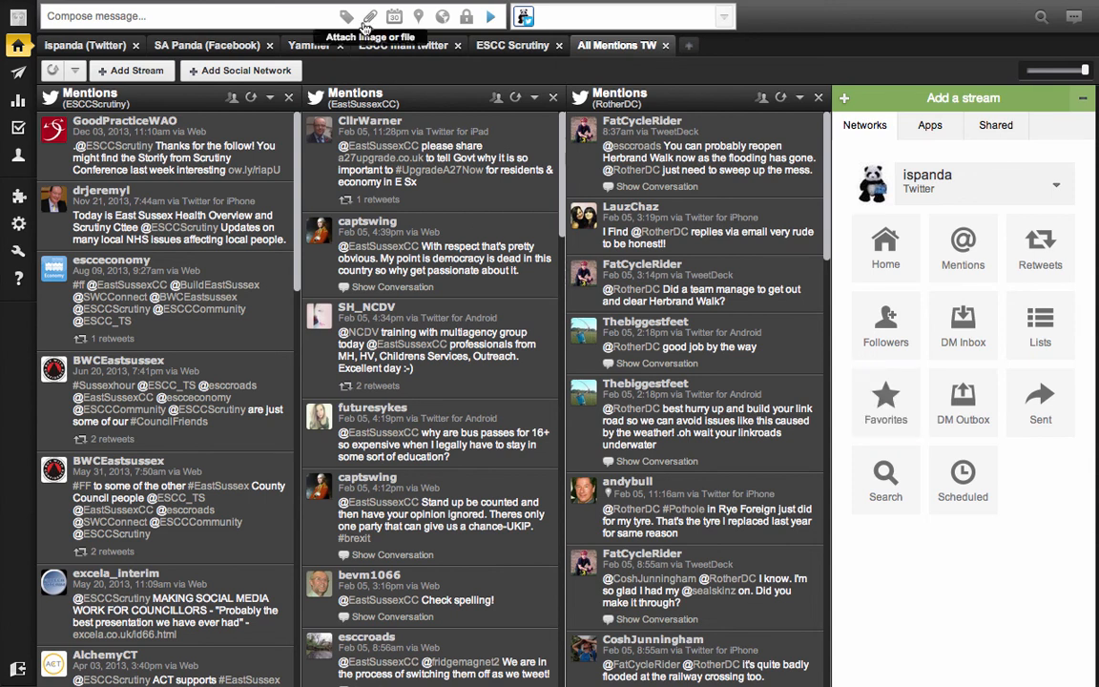
# View the Twitter stream types offered for the EastSussexCC profile in the Add Stream dialog, then close it without adding one.
pyautogui.click(141, 72)
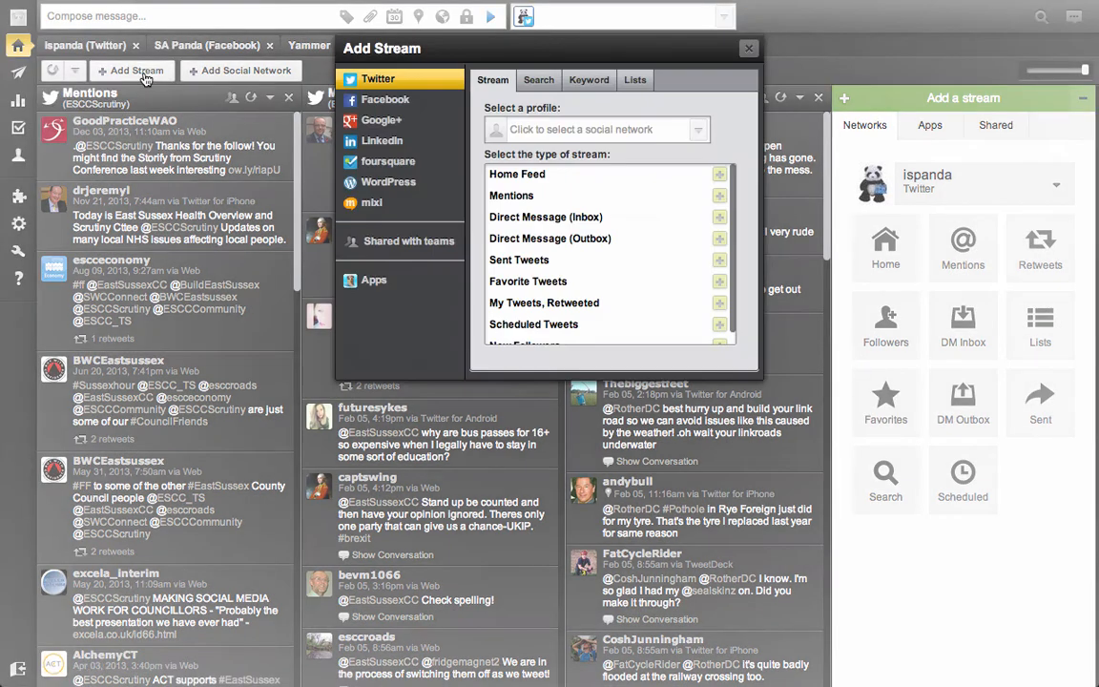
pyautogui.moveTo(436, 48); pyautogui.dragTo(433, 85)
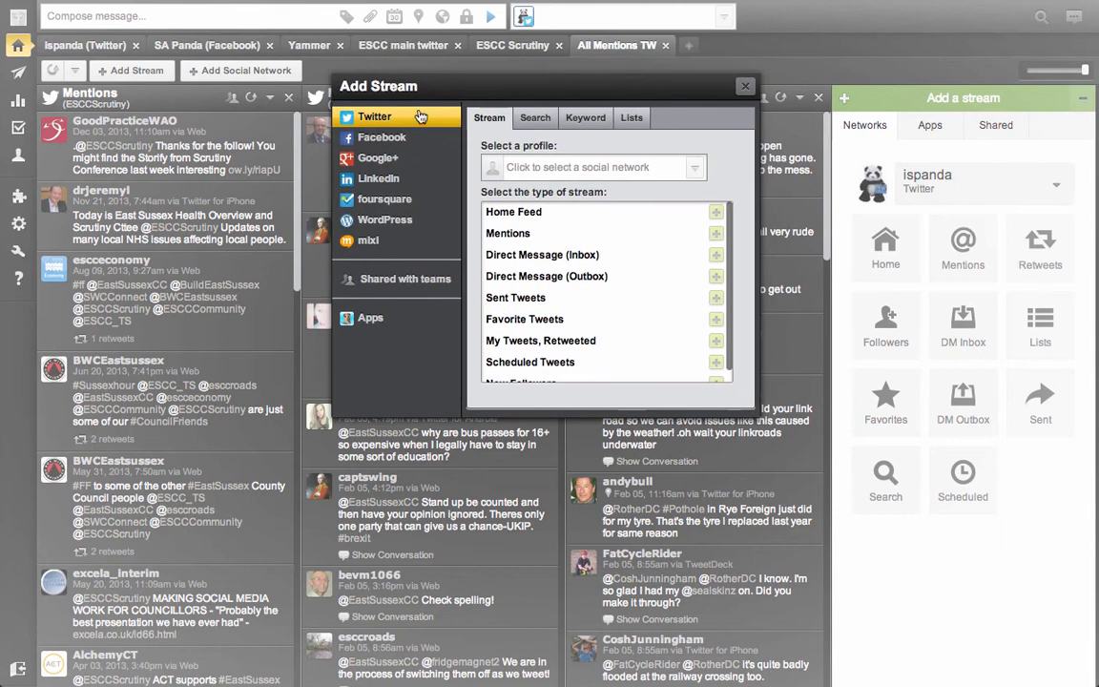
pyautogui.click(512, 164)
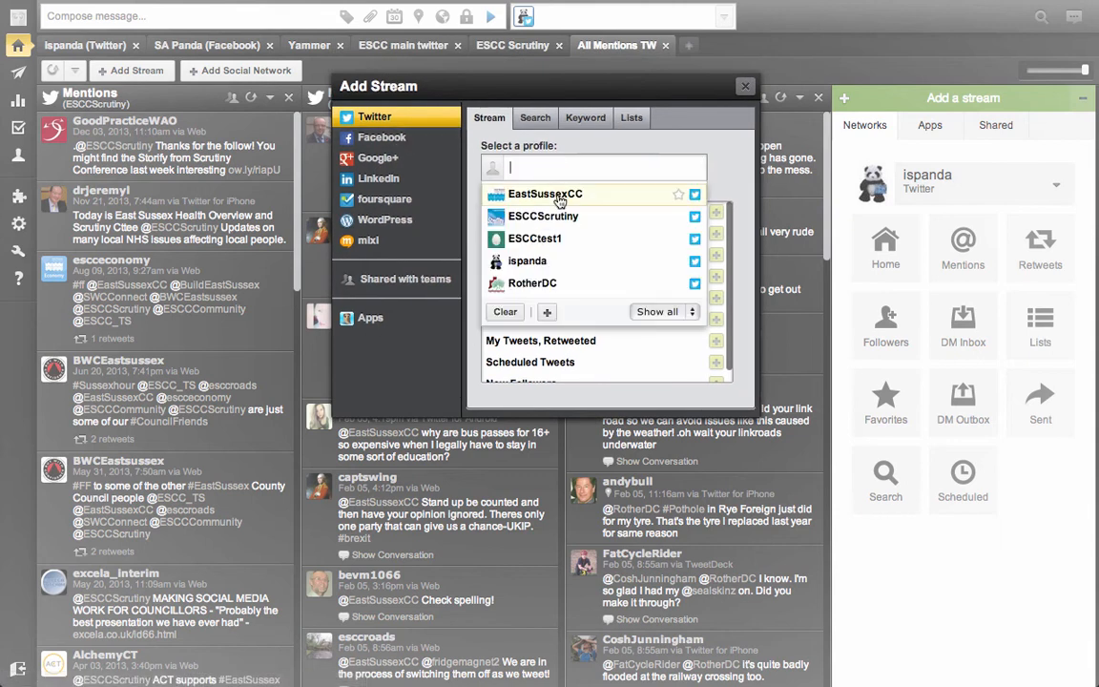
pyautogui.click(505, 186)
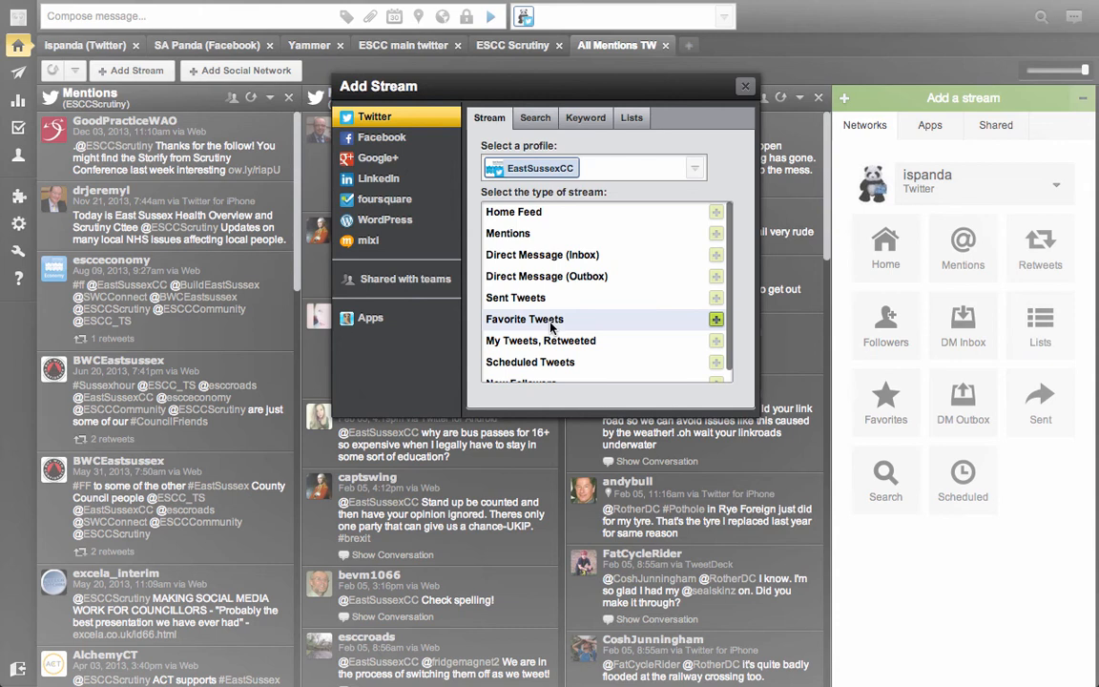
pyautogui.click(744, 86)
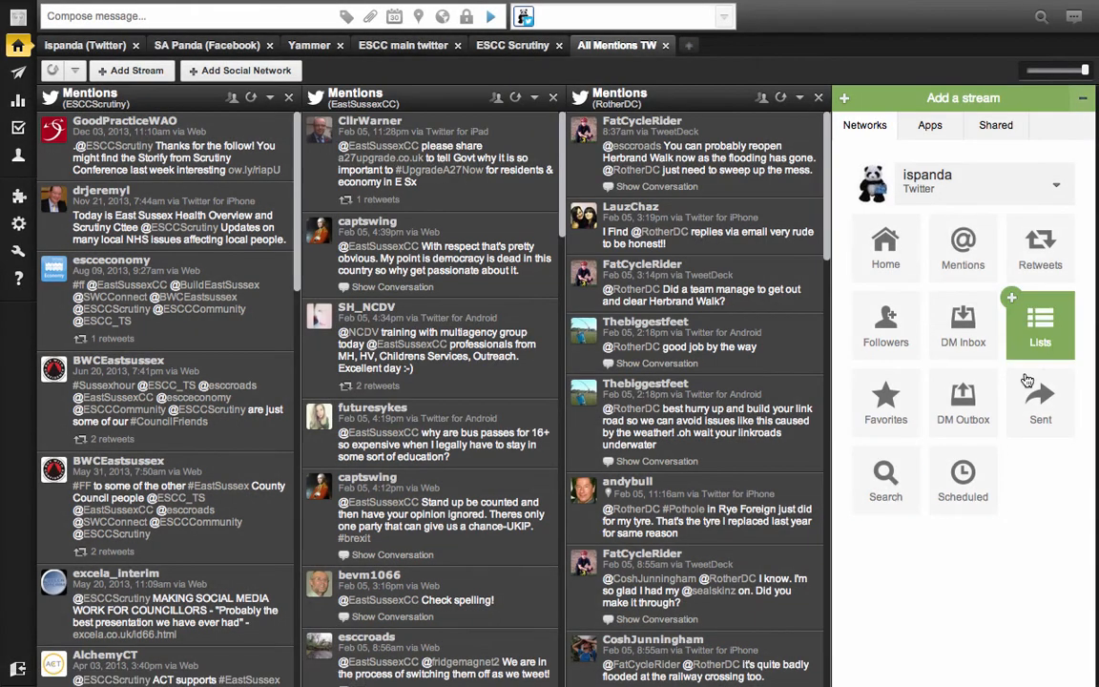
# Choose ESCCScrutiny as the profile for new streams and delete all three Mentions streams from the tab.
pyautogui.click(1004, 188)
pyautogui.click(958, 304)
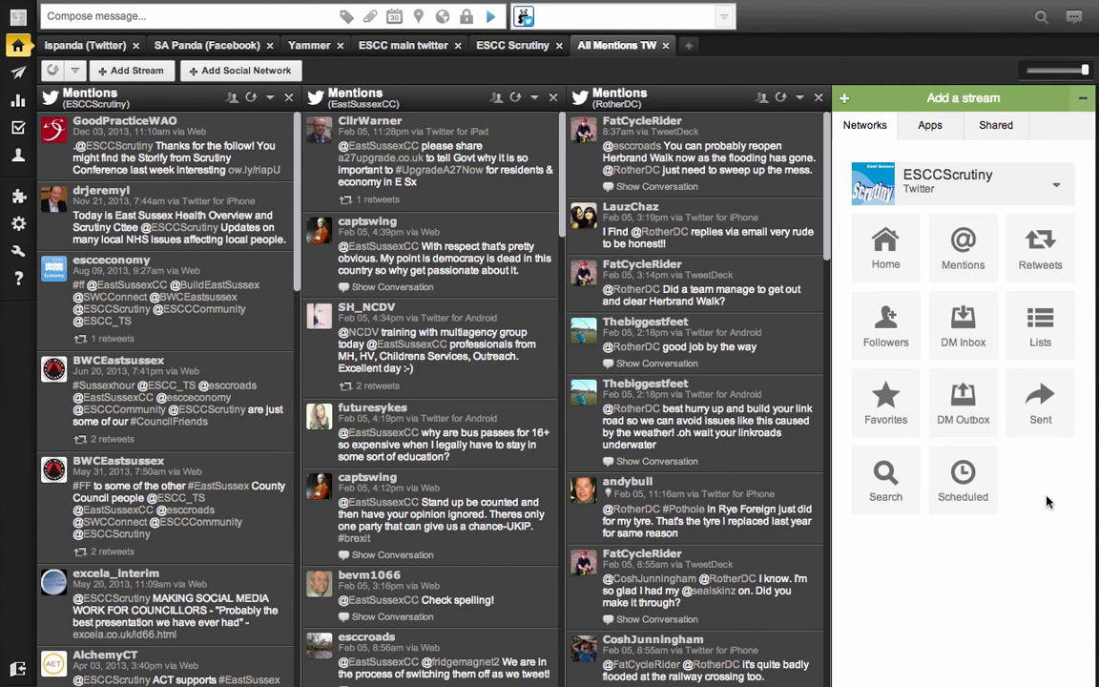
pyautogui.click(288, 97)
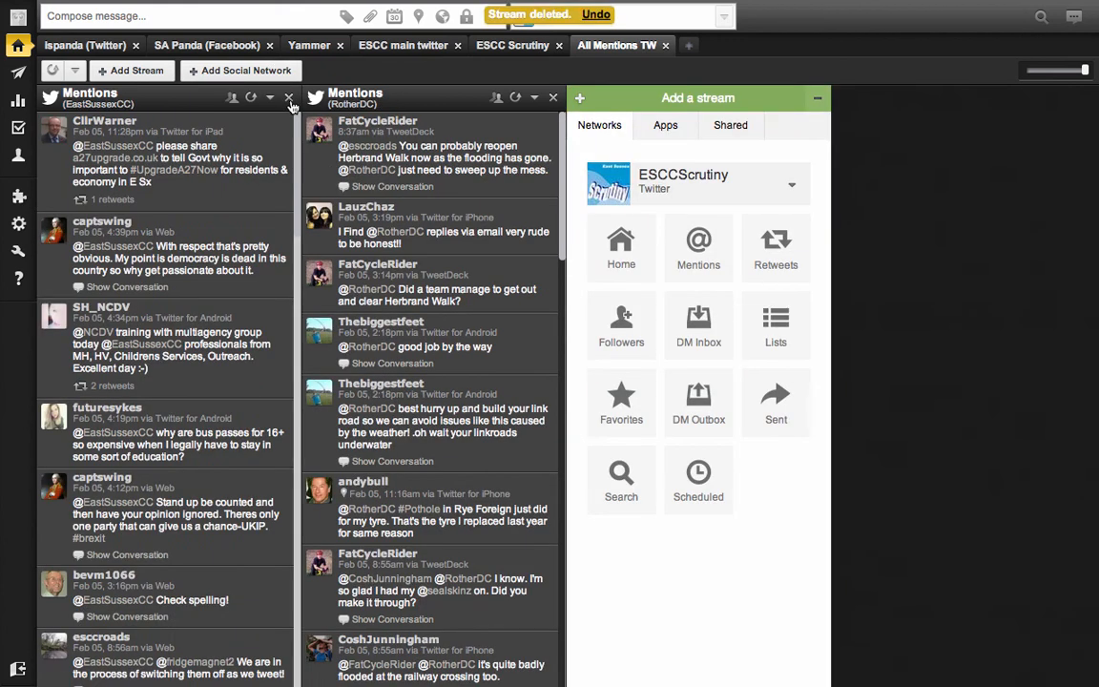
pyautogui.click(288, 98)
pyautogui.click(288, 97)
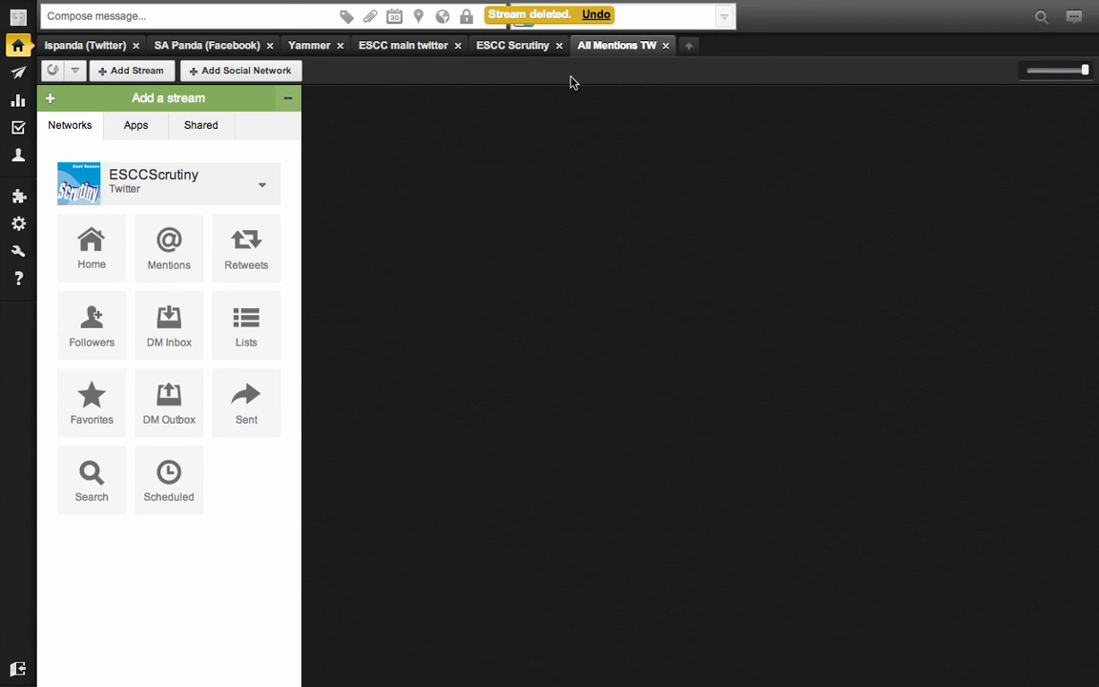
# Add a Twitter search stream for East Sussex County Council without quotation marks.
pyautogui.click(112, 496)
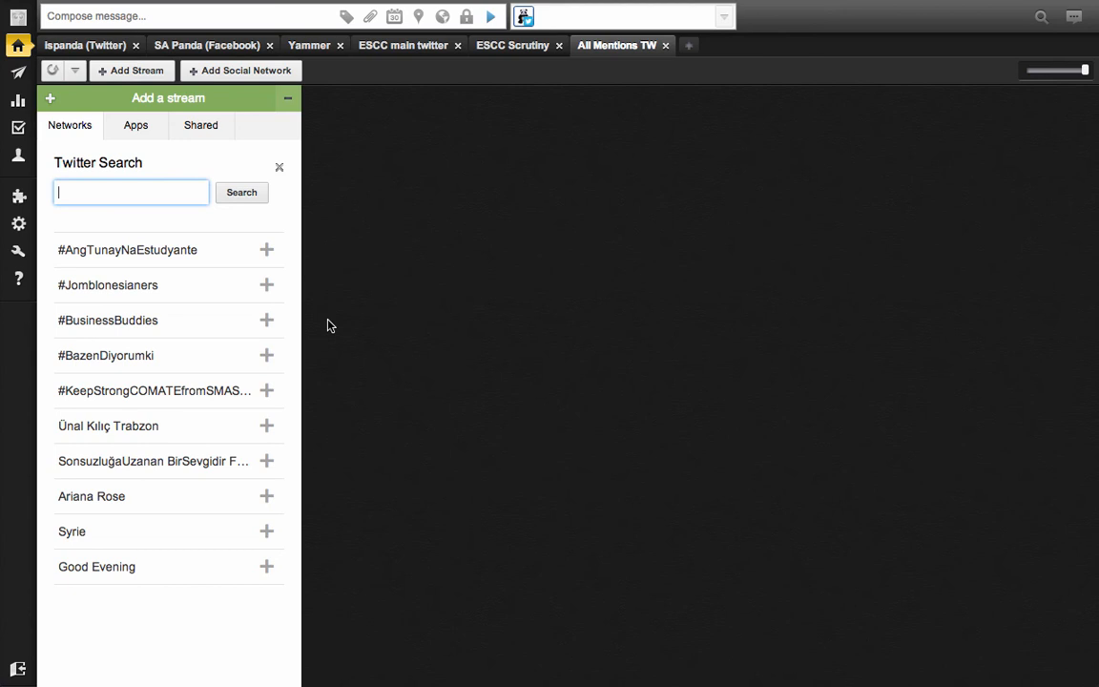
pyautogui.write('East Sussex County Council')
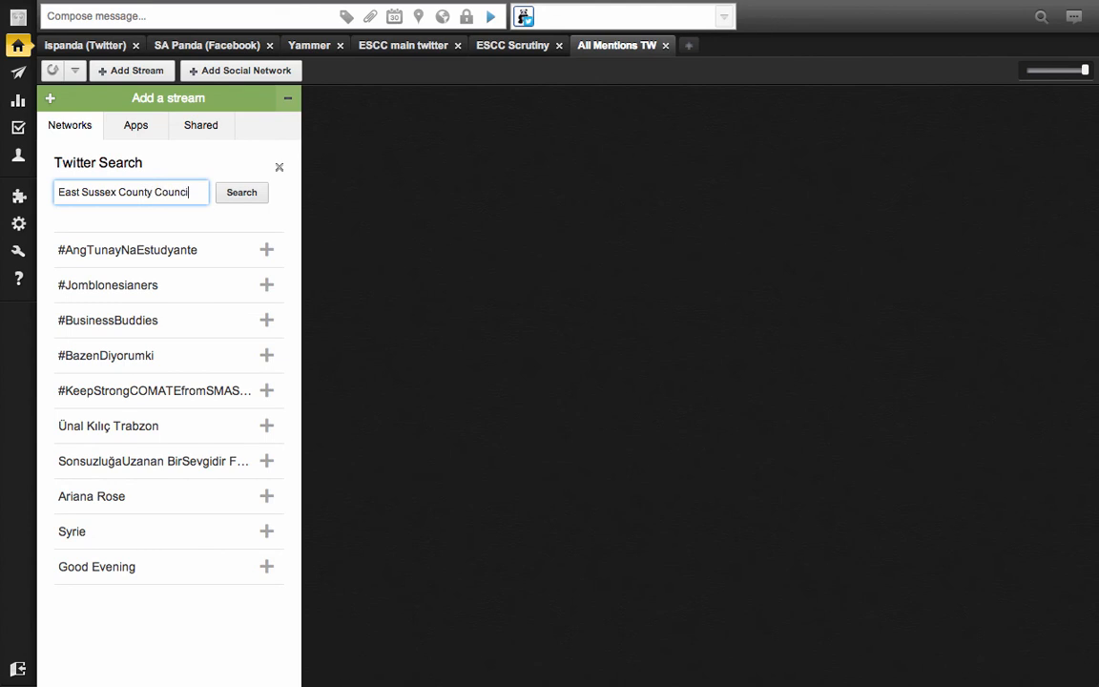
pyautogui.click(237, 193)
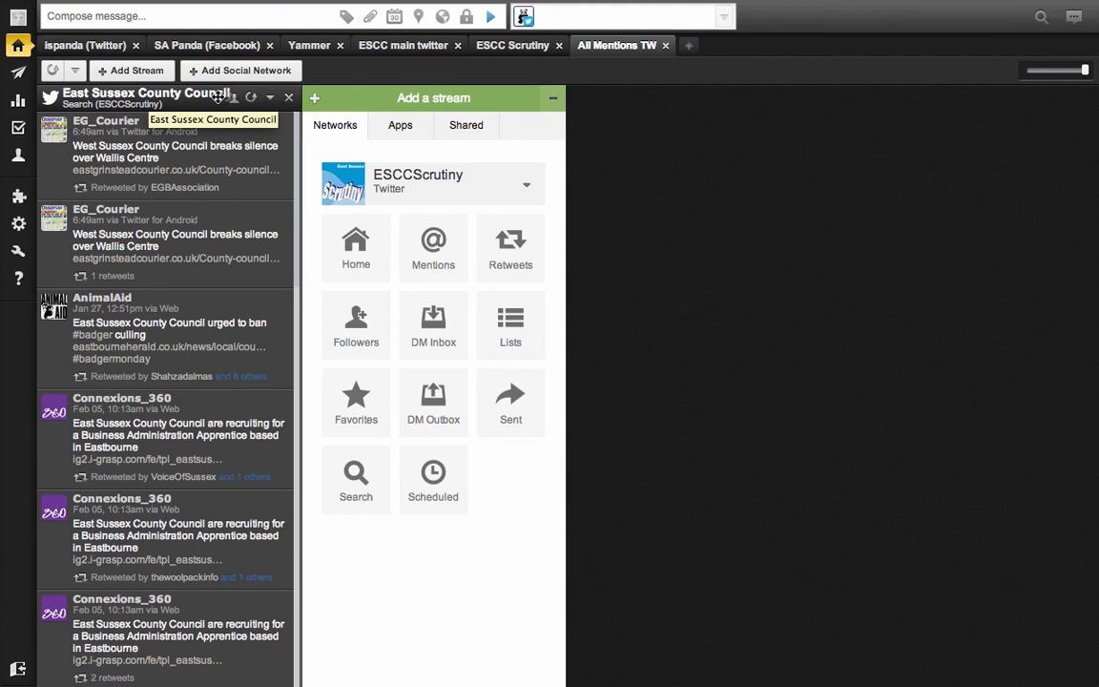
# Add a Twitter search stream for the exact phrase "East Sussex County Council" in quotation marks and delete the unquoted search stream.
pyautogui.click(363, 468)
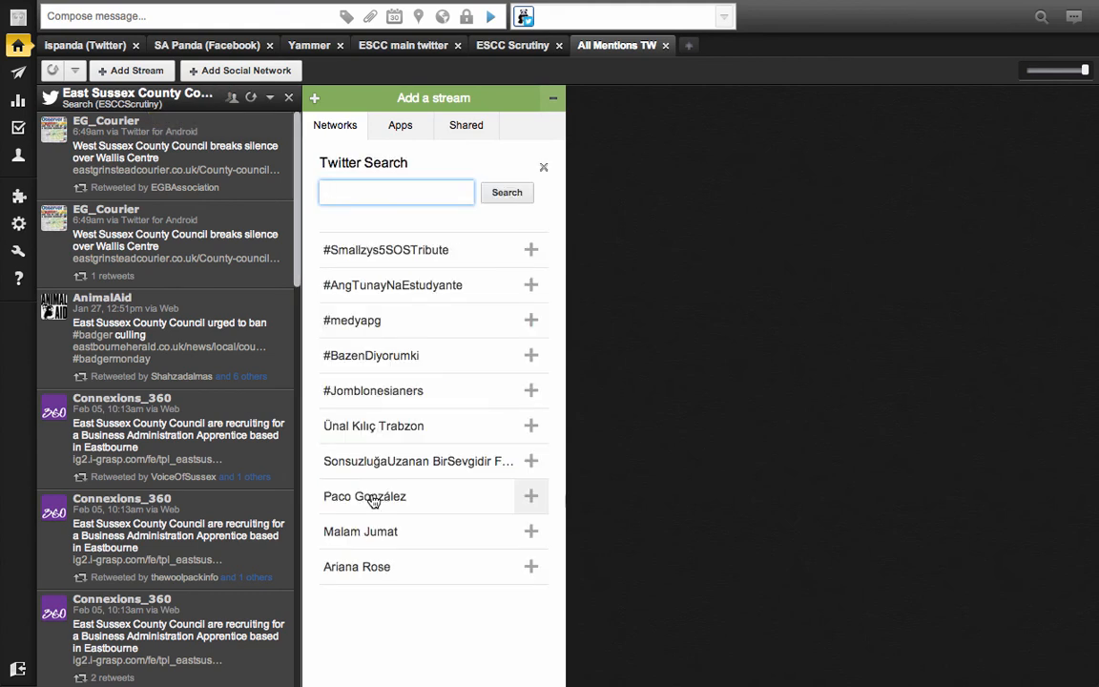
pyautogui.write('"East Sussex County Counc')
pyautogui.write('il"')
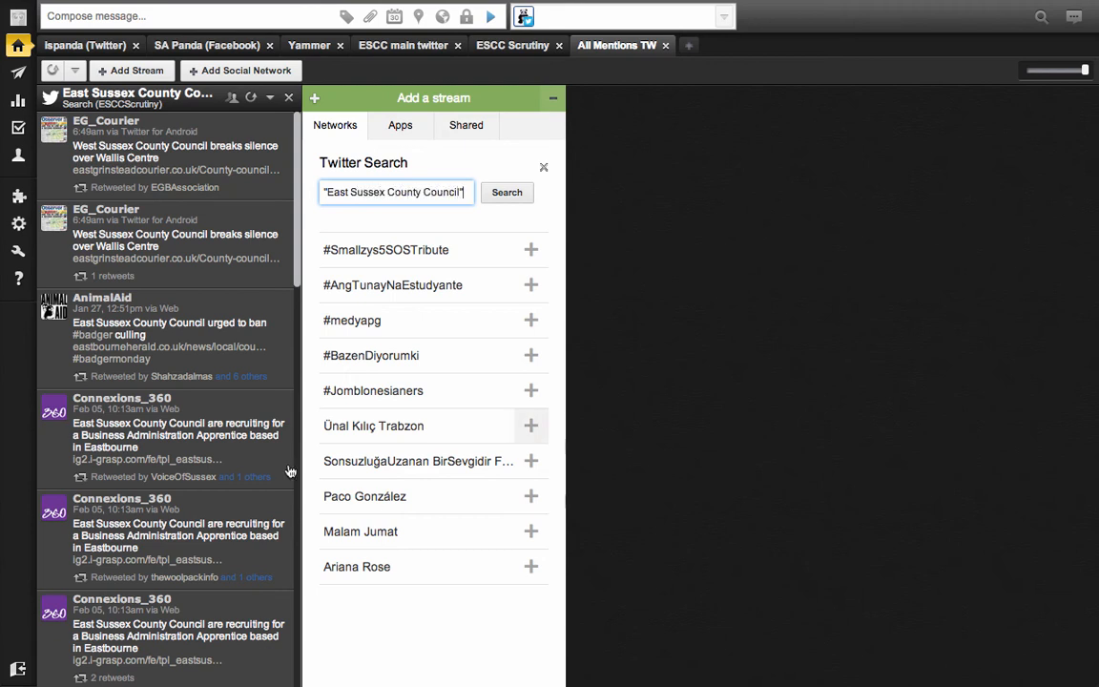
pyautogui.click(507, 192)
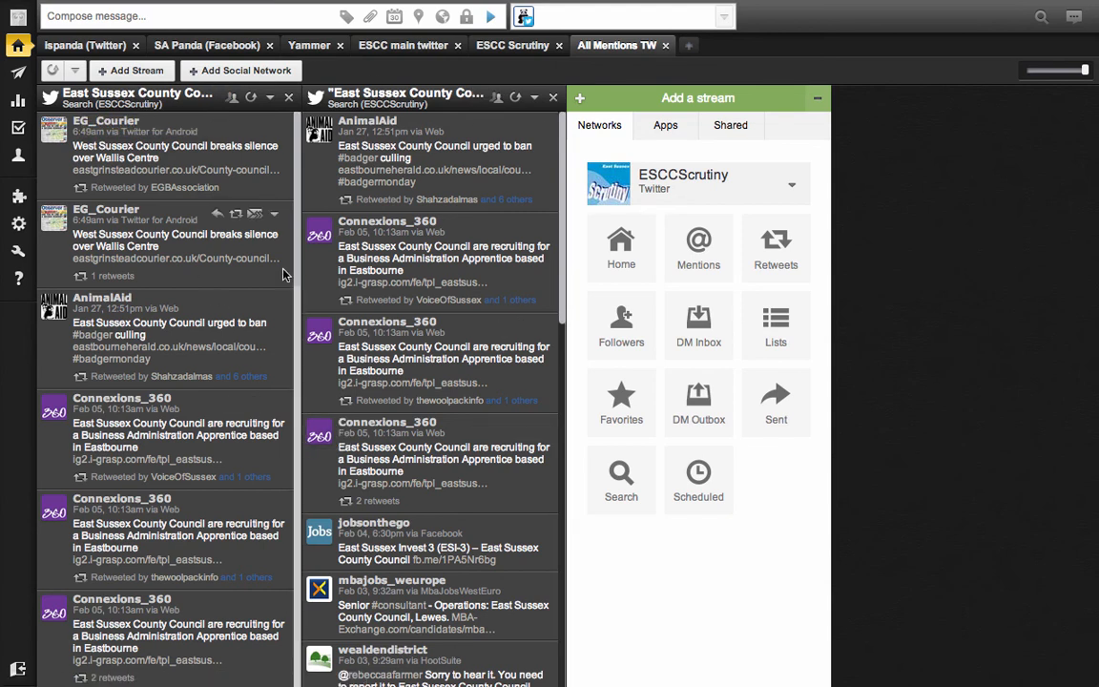
pyautogui.click(289, 97)
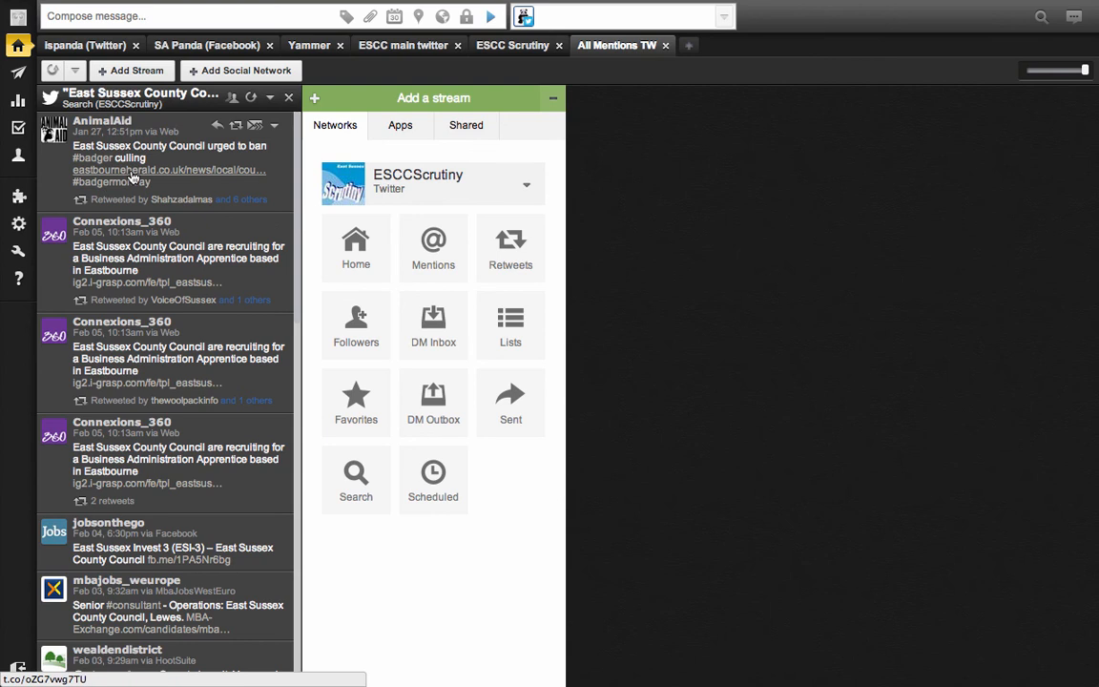
# Add a Twitter search stream for Sussex as the second stream in the tab.
pyautogui.click(358, 504)
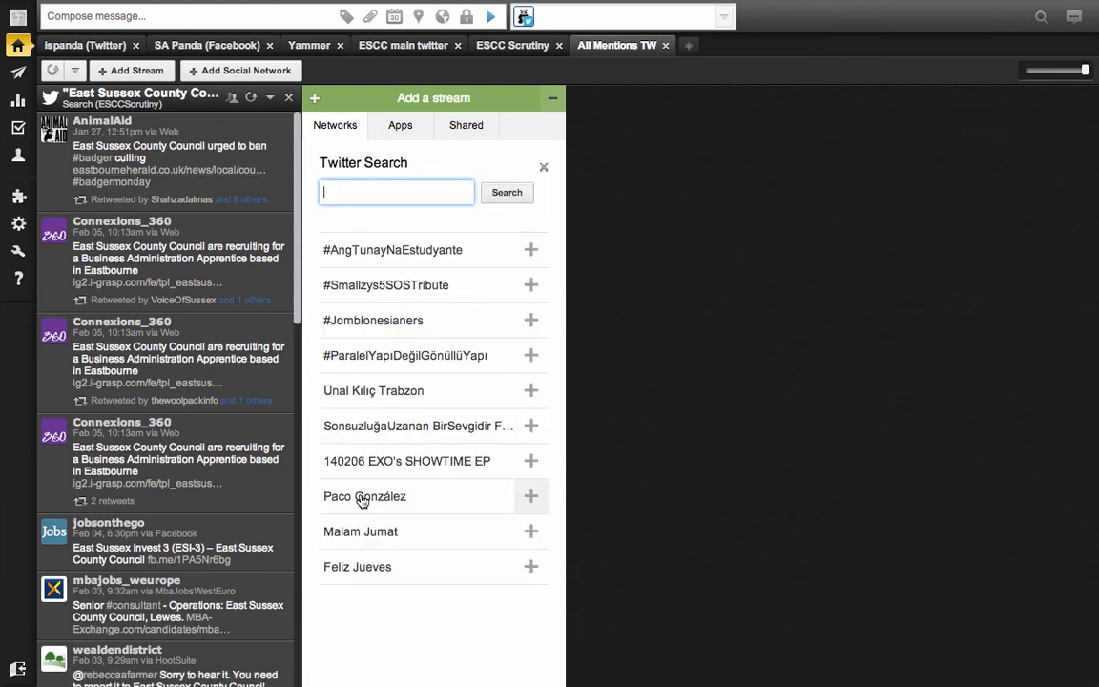
pyautogui.write('Sussex')
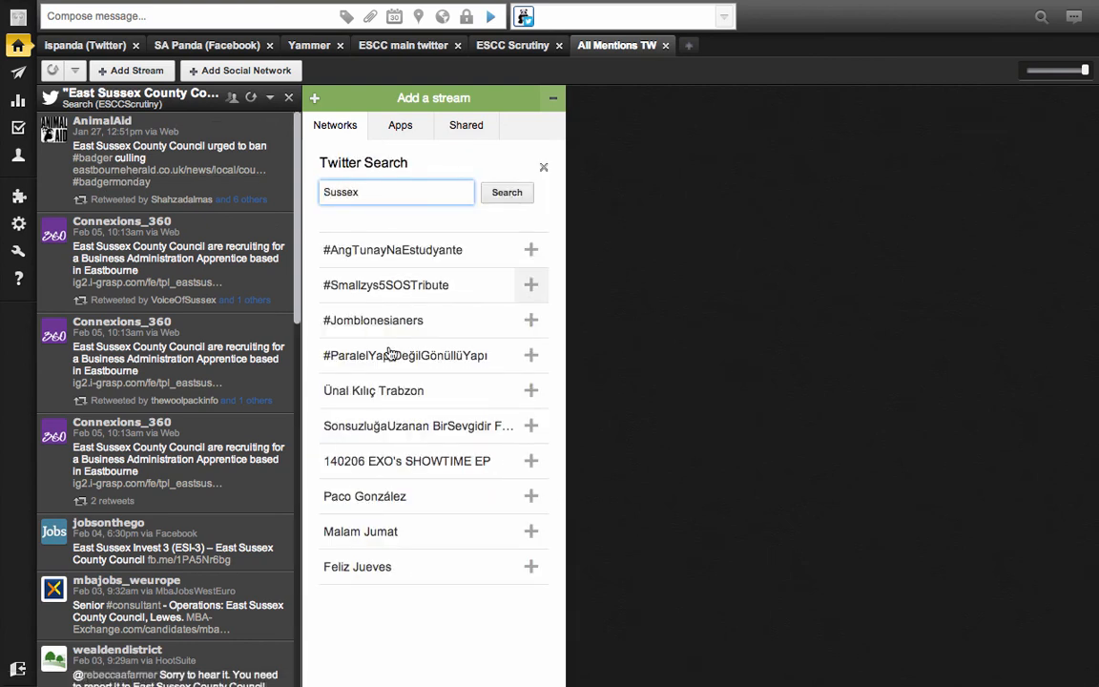
pyautogui.click(507, 193)
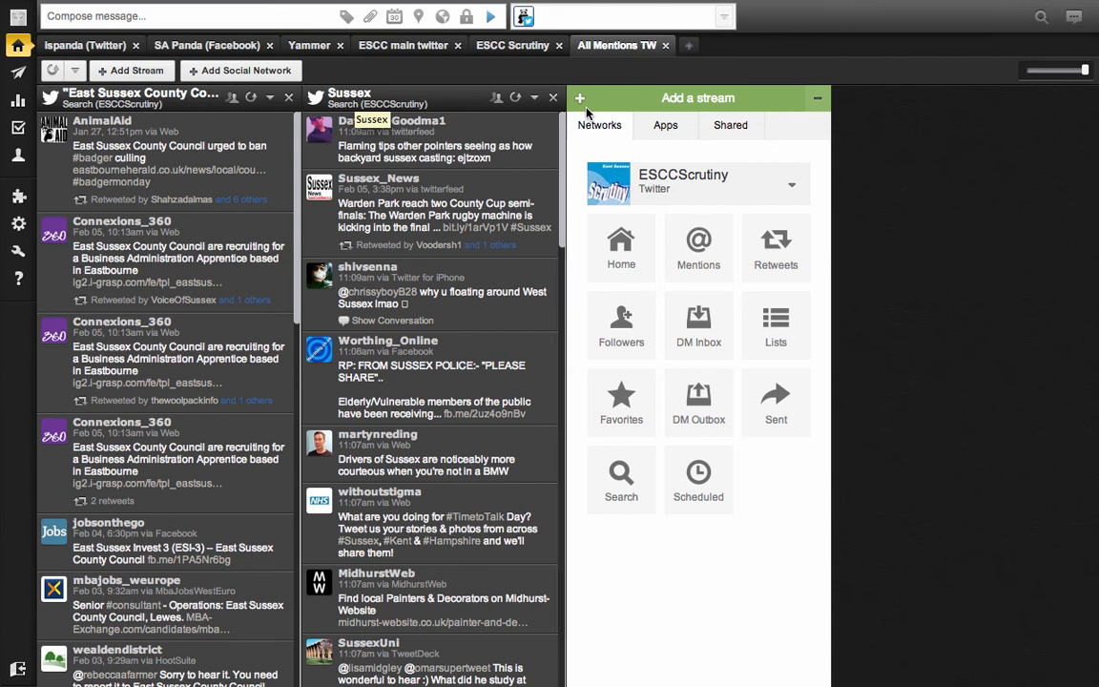
# Change the search query of the Sussex stream to Sussex AND Park and save it.
pyautogui.click(536, 99)
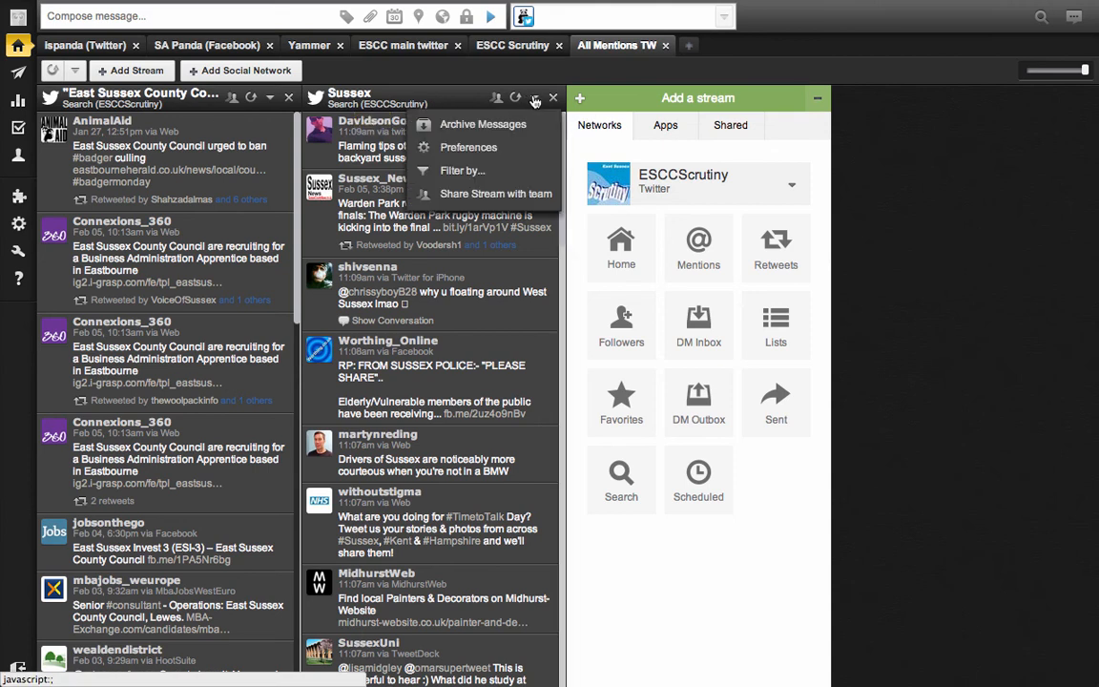
pyautogui.click(511, 148)
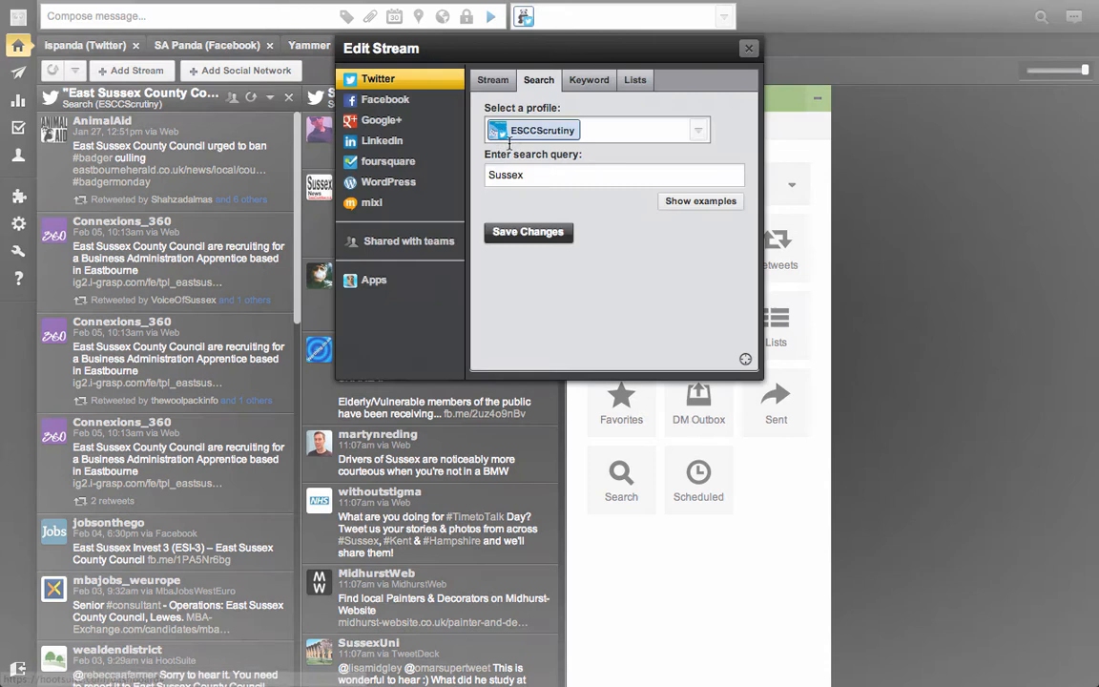
pyautogui.moveTo(548, 51); pyautogui.dragTo(537, 113)
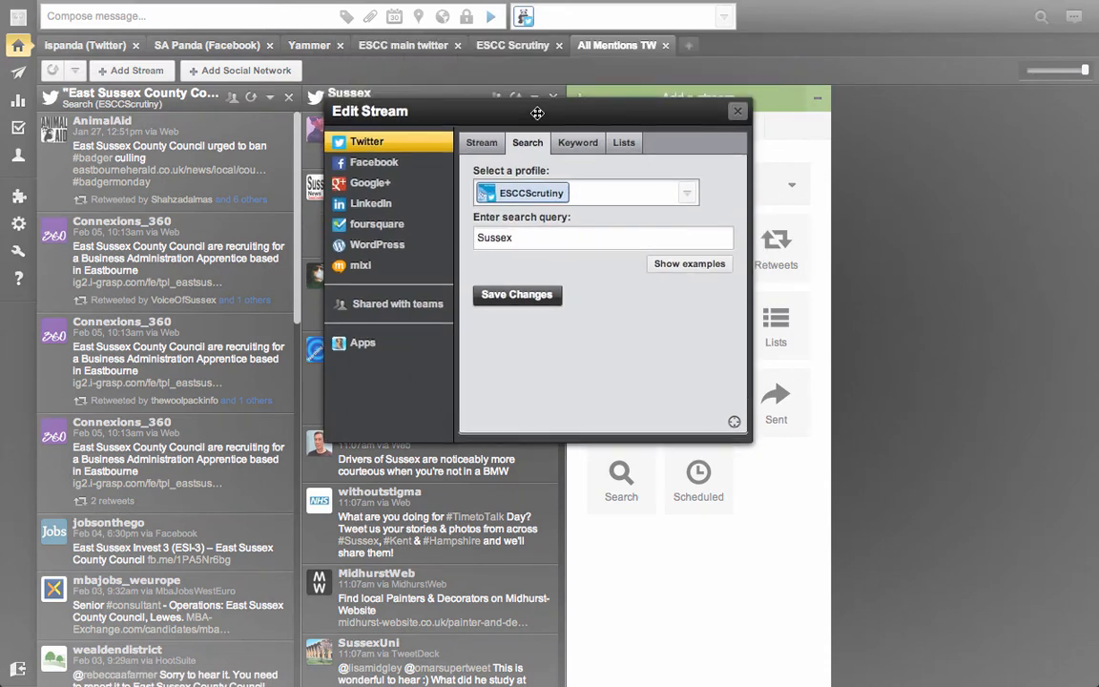
pyautogui.moveTo(508, 111); pyautogui.dragTo(502, 125)
pyautogui.click(525, 255)
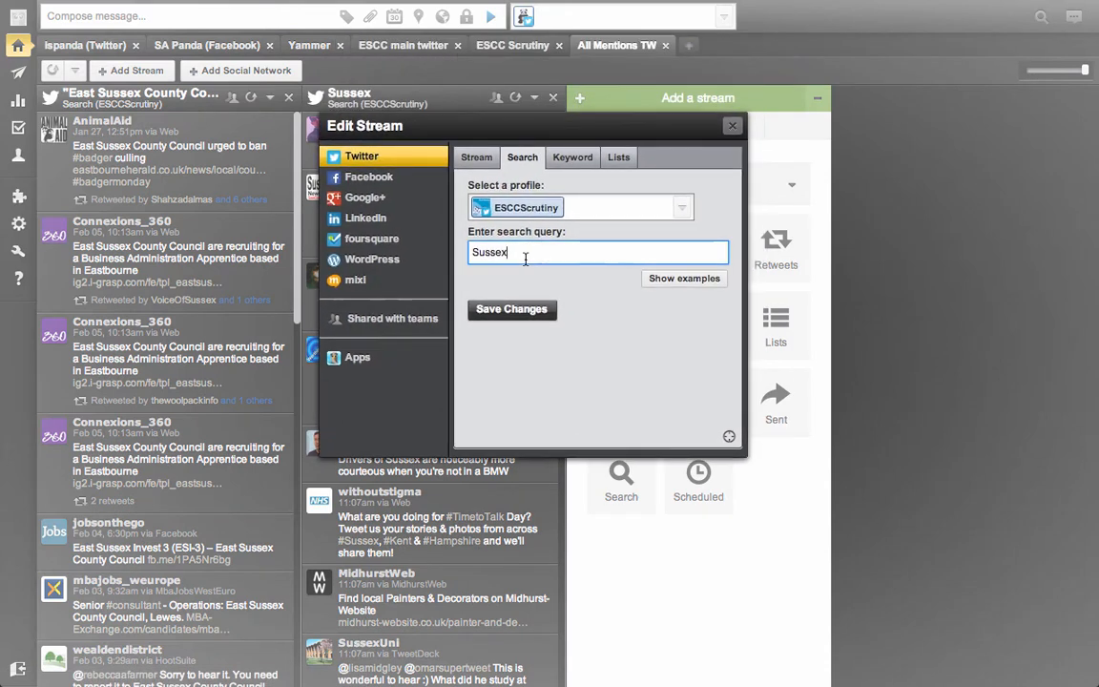
pyautogui.write('AND')
pyautogui.write('Park')
pyautogui.click(535, 308)
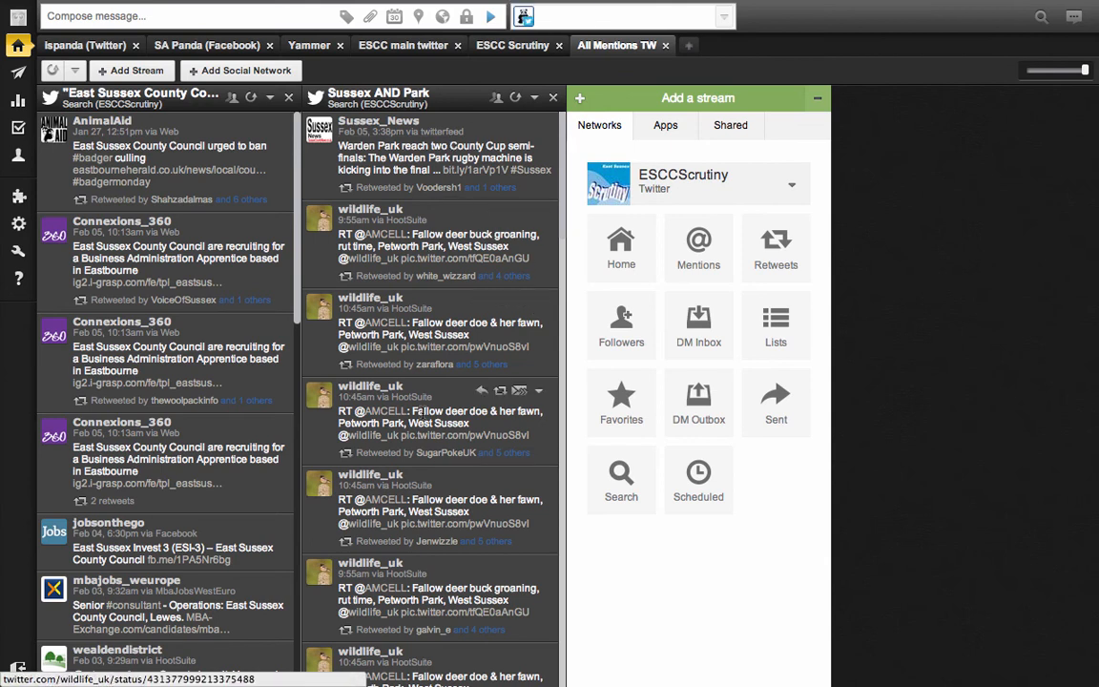
# Look through the Sussex AND Park results and exclude retweets by changing the stream's query to Sussex AND Park -RT.
pyautogui.scroll(-6, 431, 257)
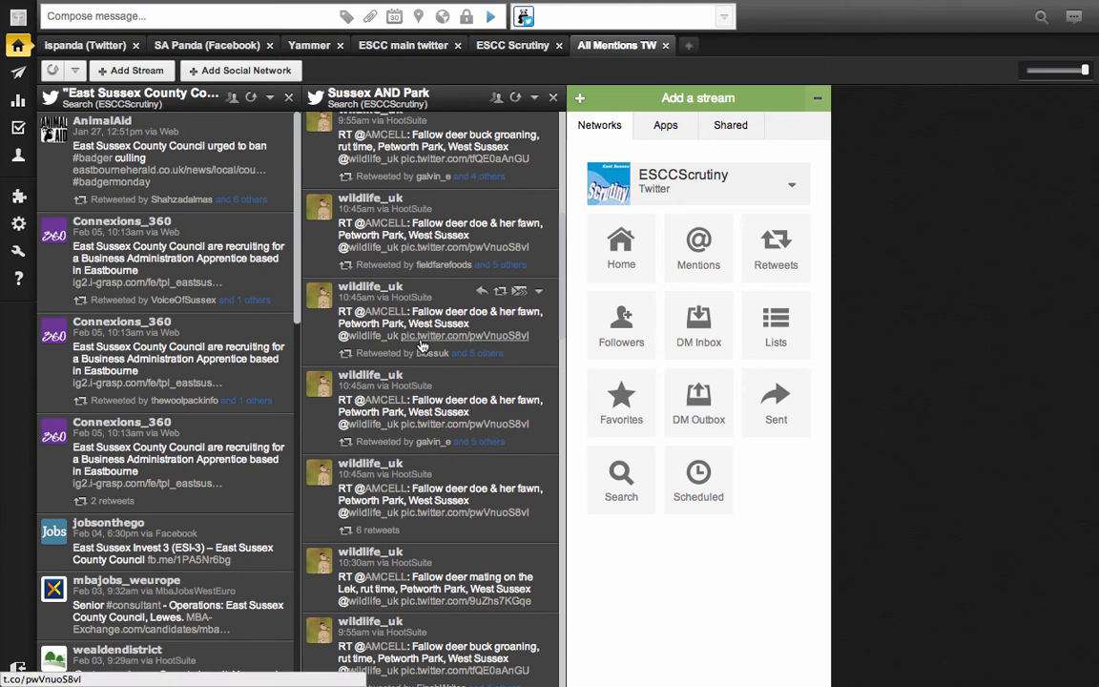
pyautogui.scroll(-2, 470, 401)
pyautogui.scroll(-2, 470, 412)
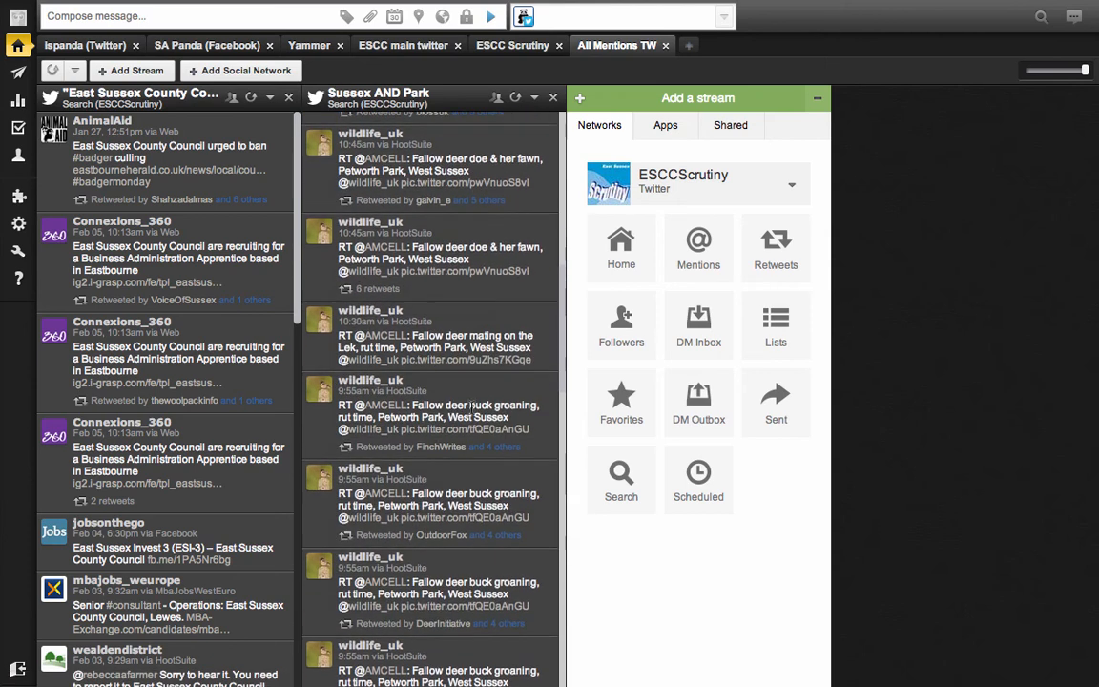
pyautogui.scroll(-1, 467, 398)
pyautogui.scroll(-1, 466, 398)
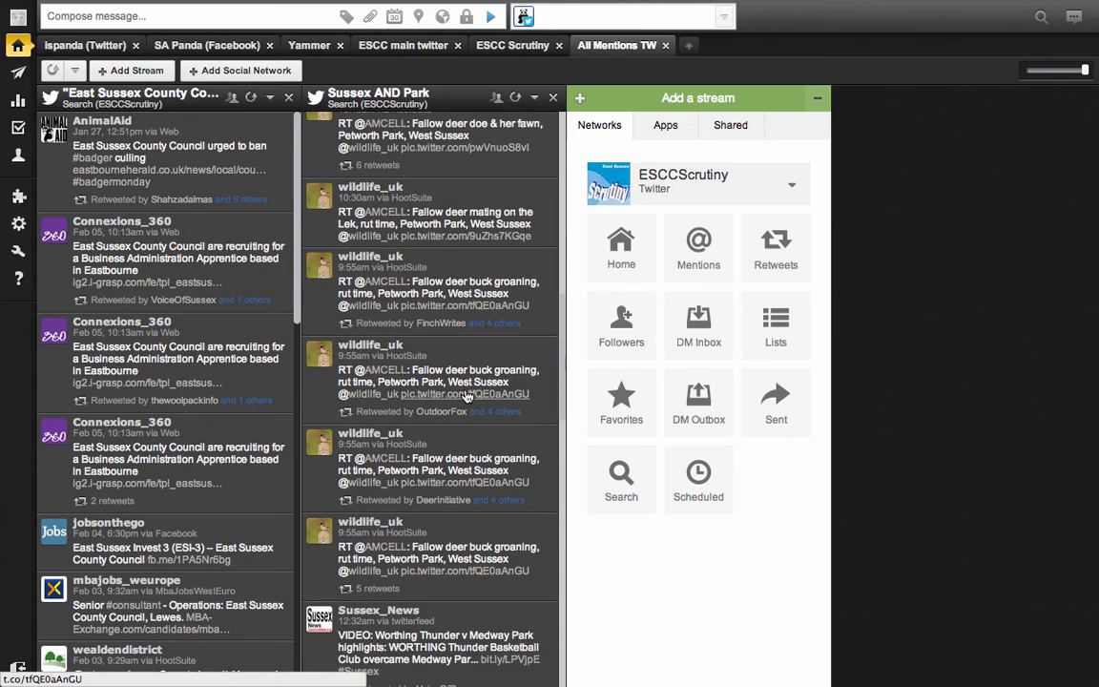
pyautogui.scroll(5, 466, 396)
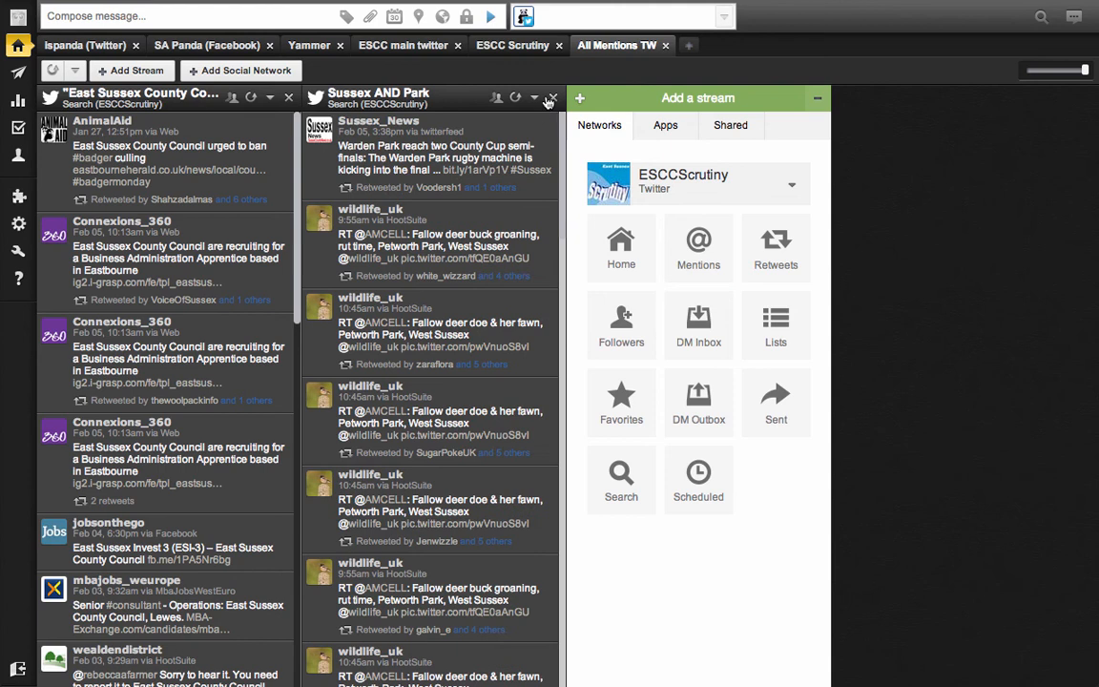
pyautogui.click(537, 102)
pyautogui.click(611, 168)
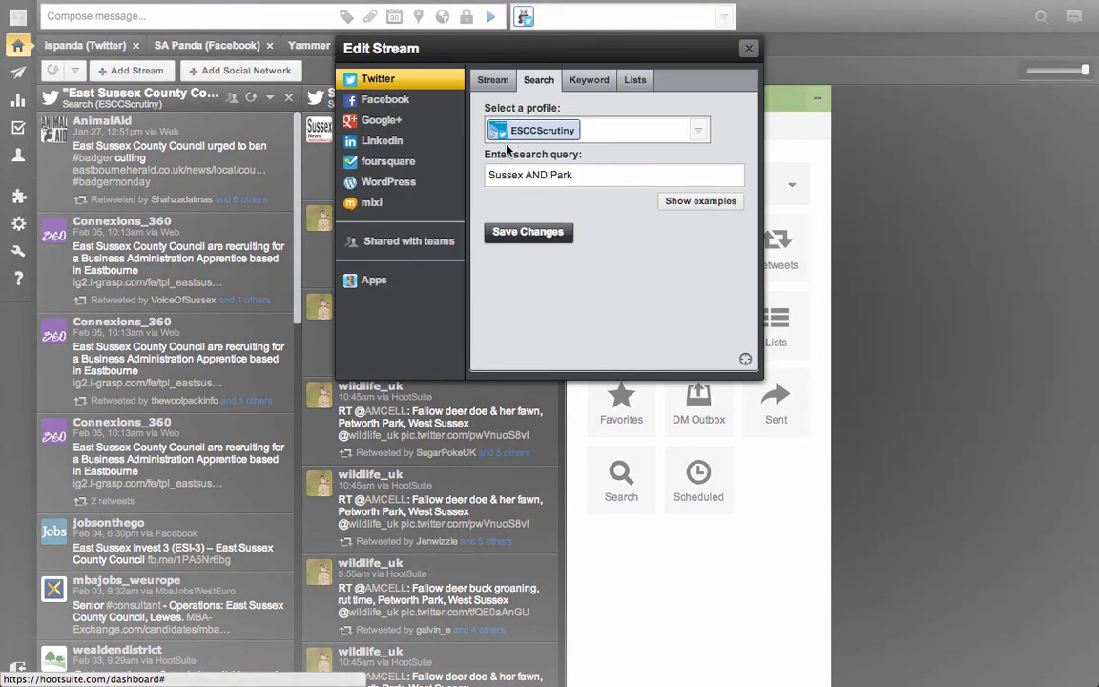
pyautogui.click(620, 167)
pyautogui.write('-')
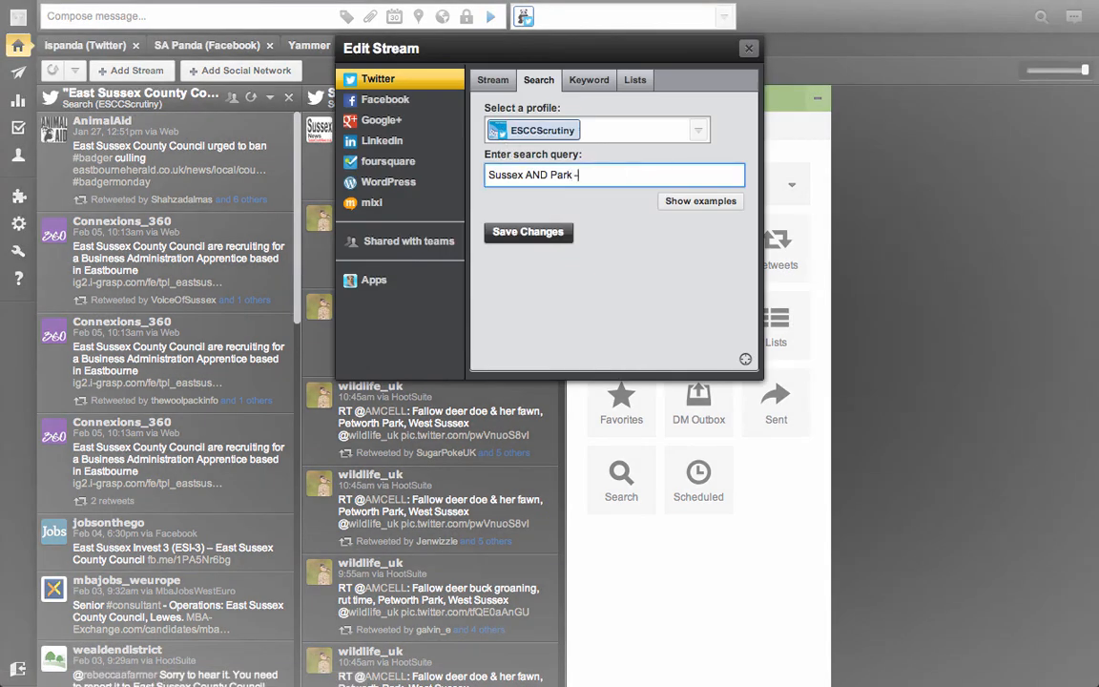
pyautogui.write('RT')
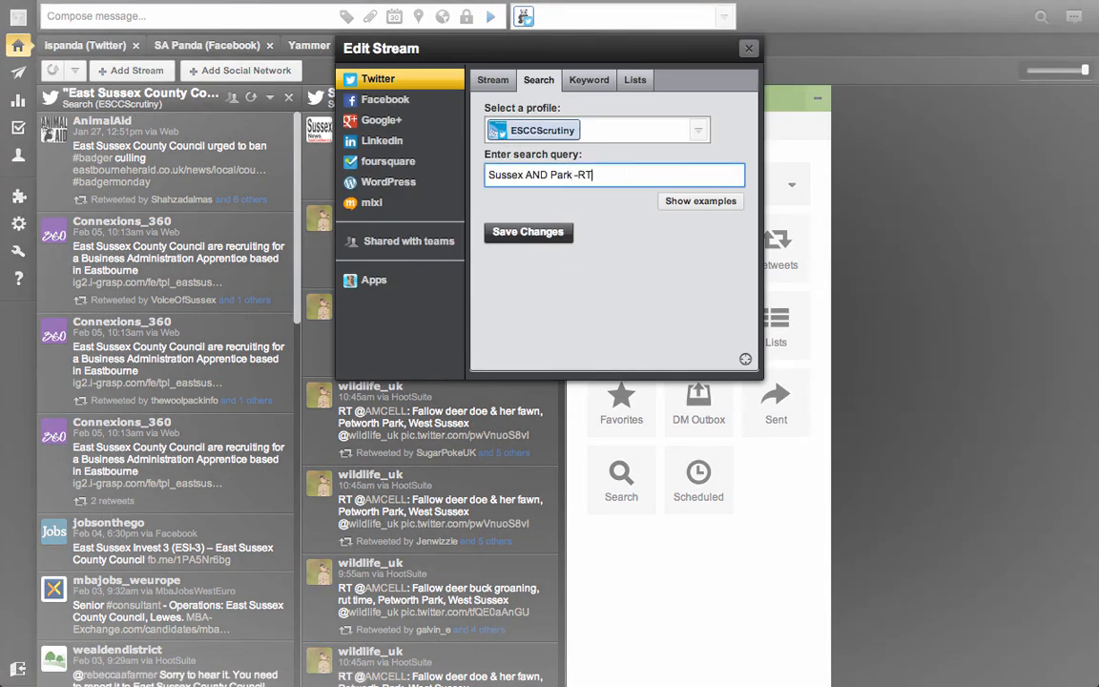
pyautogui.click(547, 233)
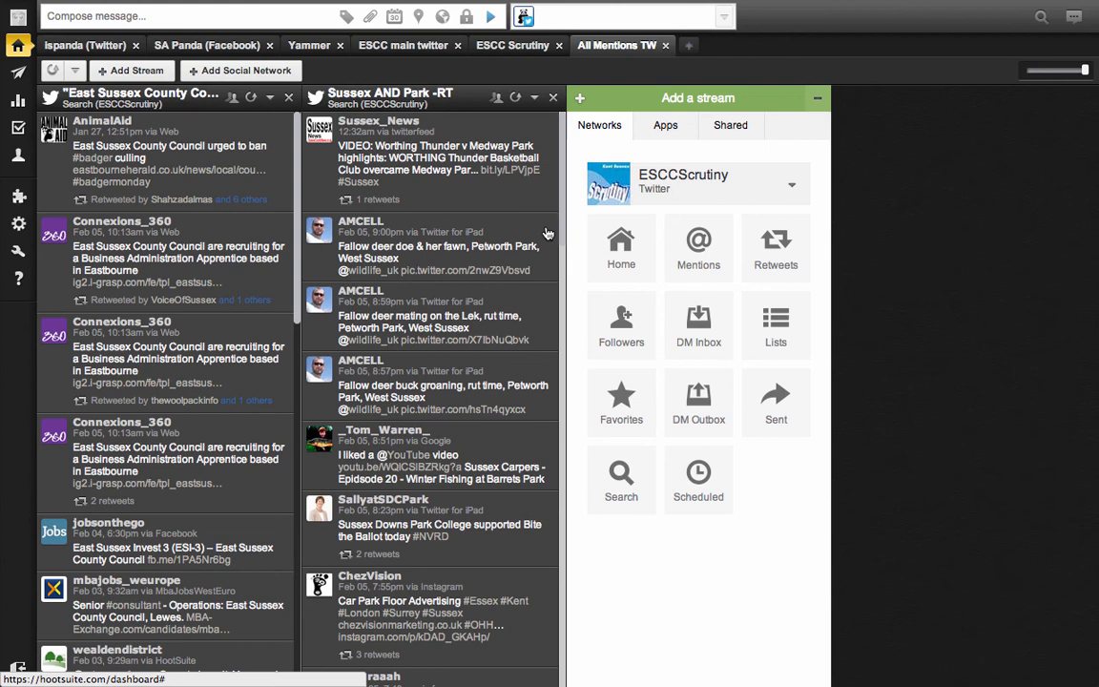
# Open the preferences of the Sussex AND Park -RT stream and show the example search queries.
pyautogui.click(535, 97)
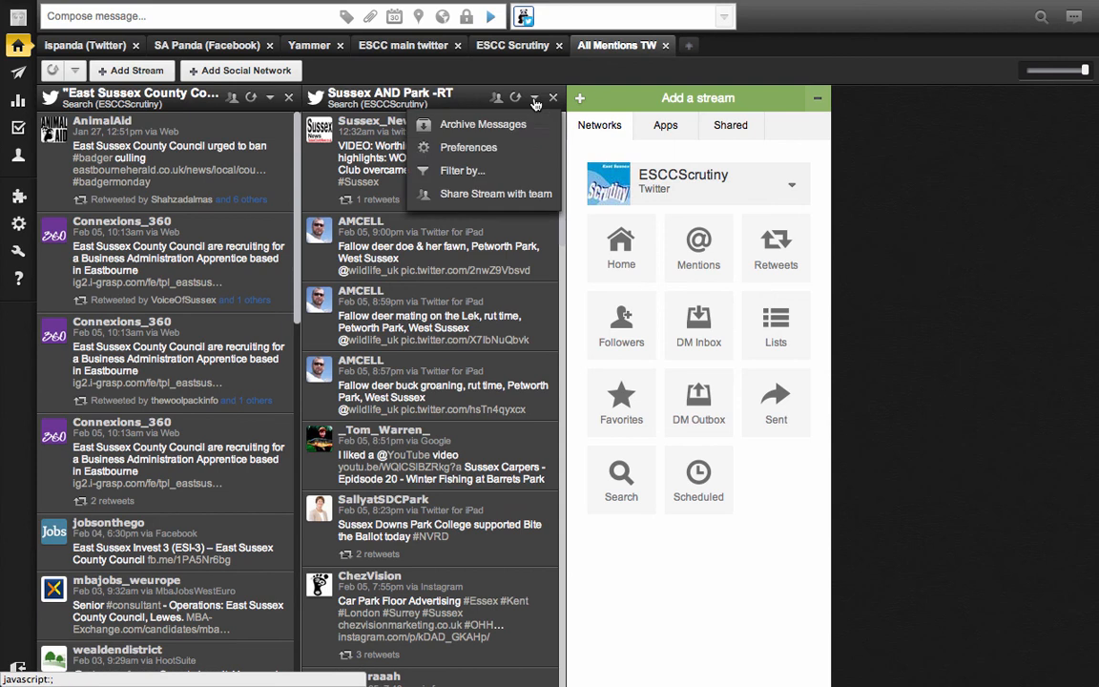
pyautogui.click(523, 147)
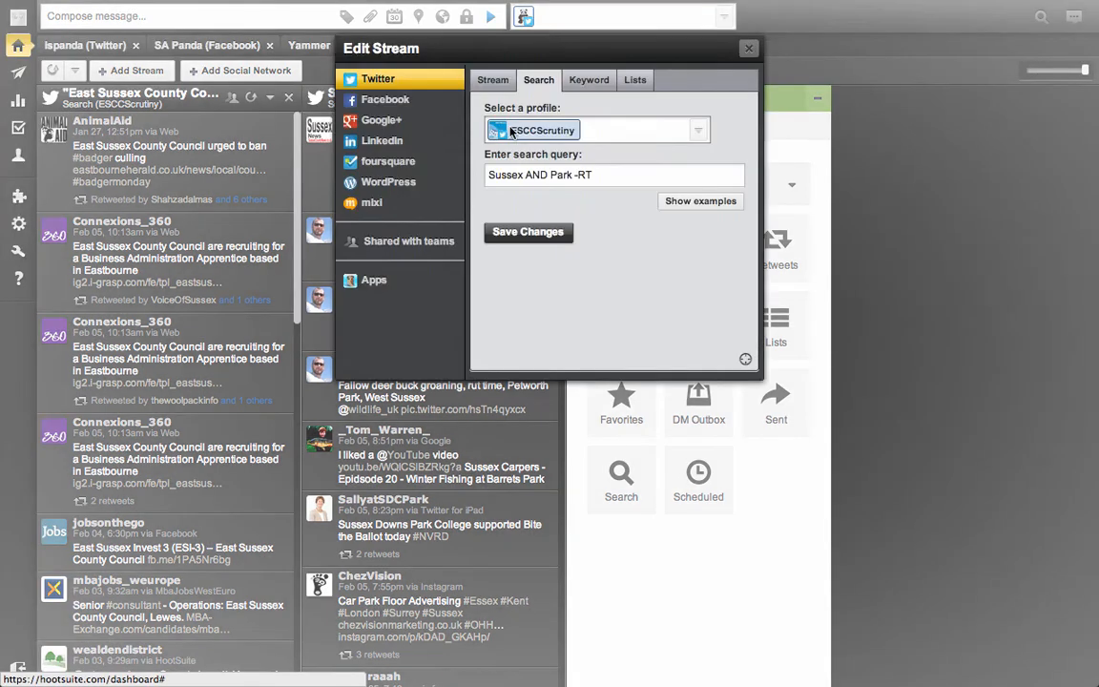
pyautogui.moveTo(539, 48); pyautogui.dragTo(385, 163)
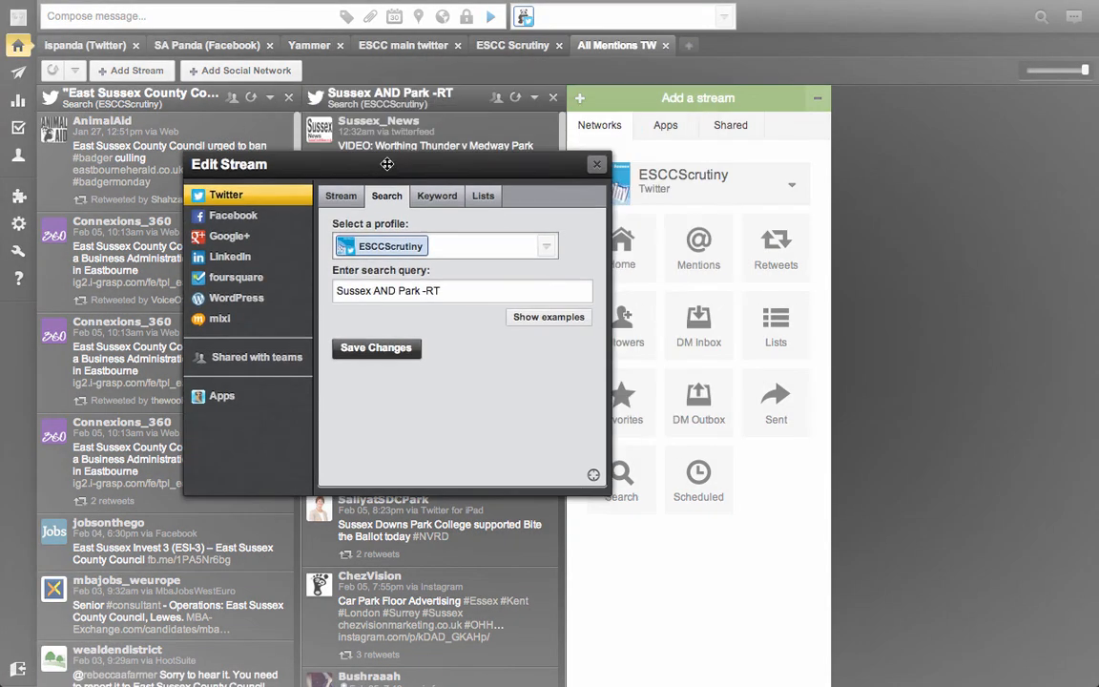
pyautogui.click(546, 318)
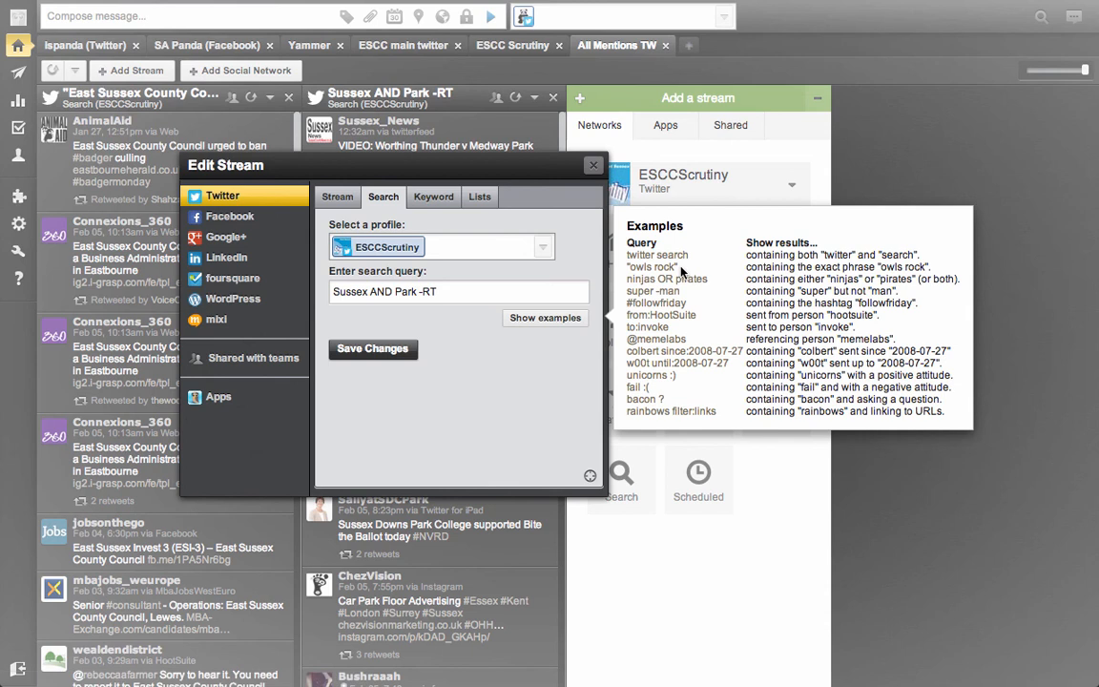
# Change the stream's search query to Sussex OR "East Sussex" -RT and save it.
pyautogui.doubleClick(377, 292)
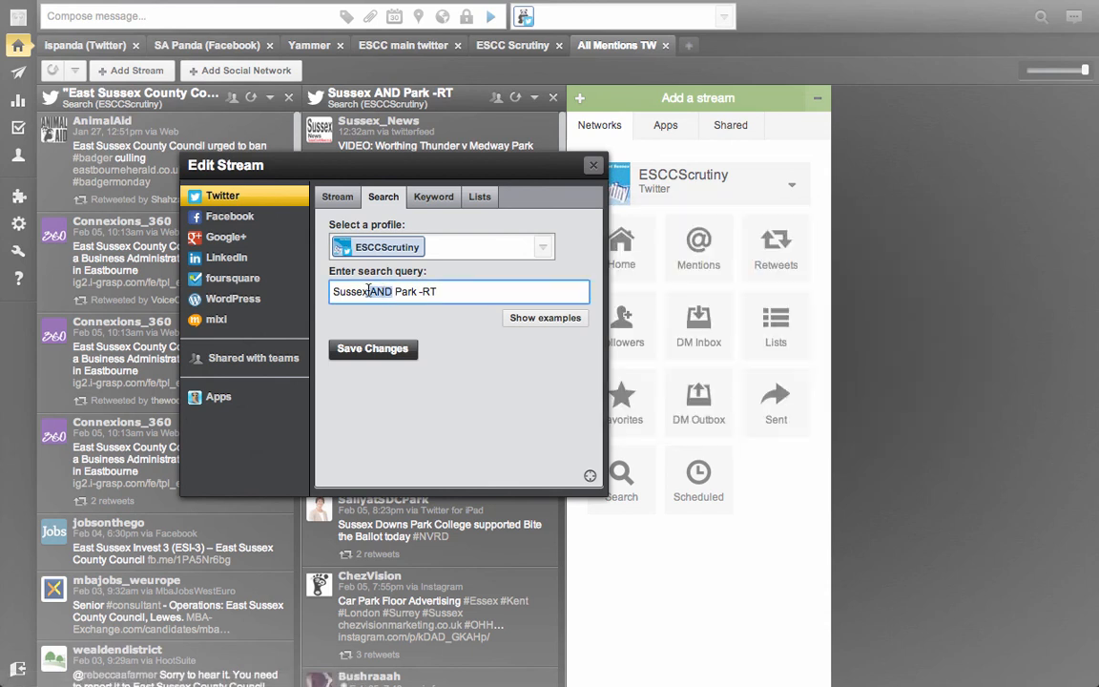
pyautogui.write('OR "E')
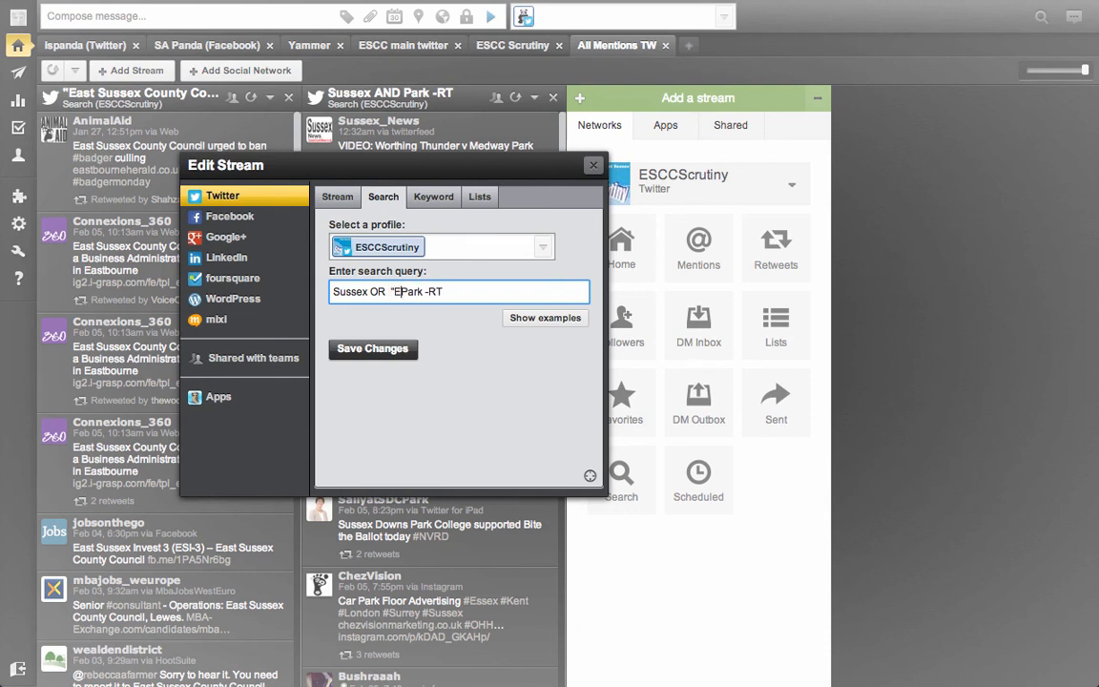
pyautogui.write('ast Su')
pyautogui.write('ex"')
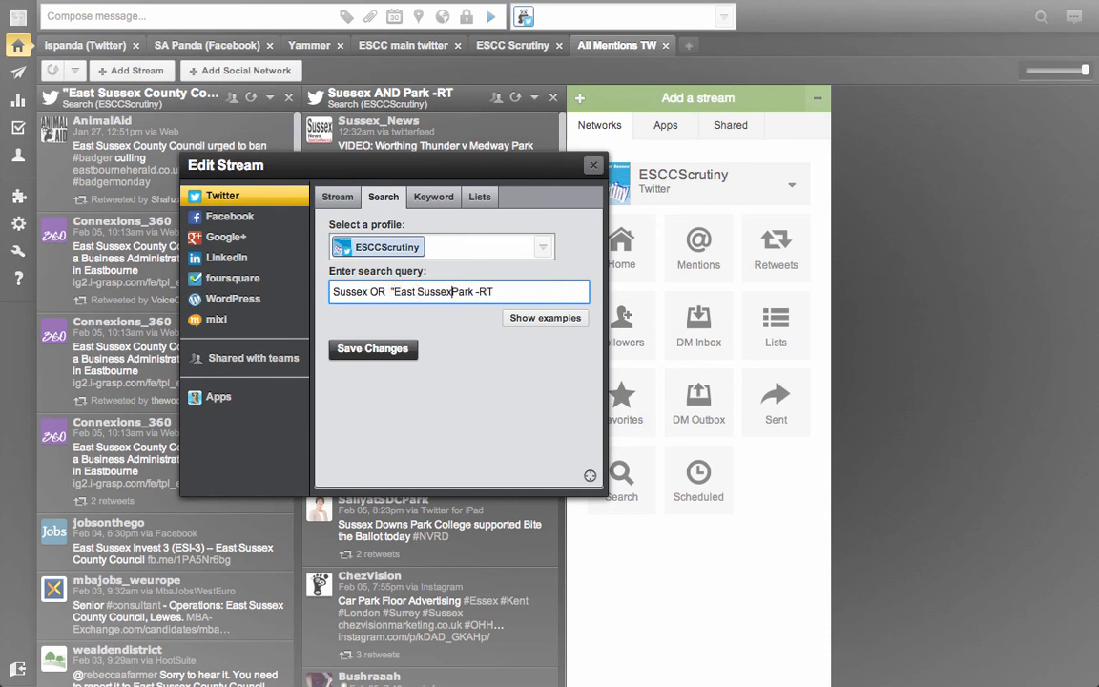
pyautogui.press('Right')
pyautogui.press('Right')
pyautogui.press('Right')
pyautogui.press('Right')
pyautogui.press('BackSpace')
pyautogui.press('BackSpace')
pyautogui.press('BackSpace')
pyautogui.press('BackSpace')
pyautogui.click(387, 291)
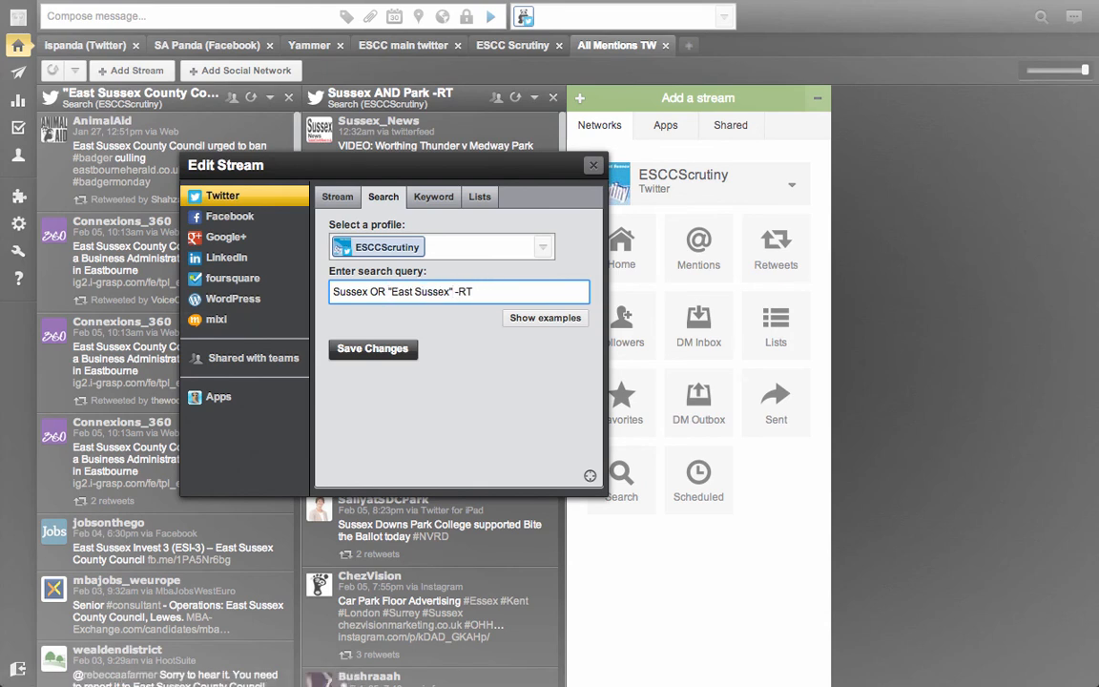
pyautogui.click(359, 351)
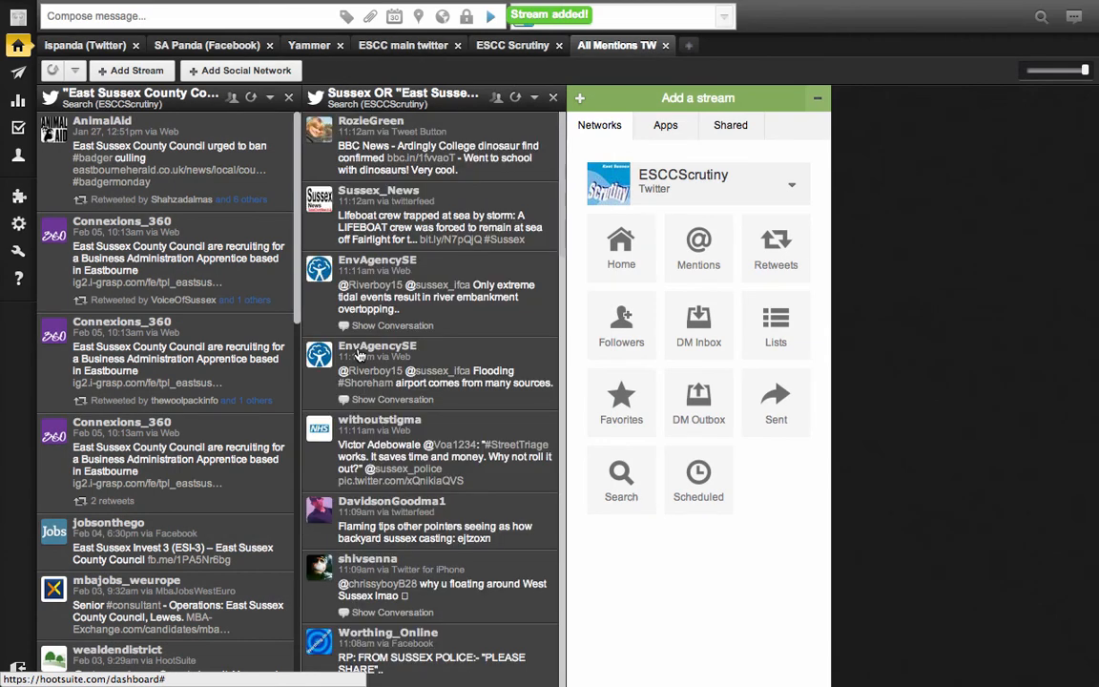
# Check the example queries for the Sussex OR "East Sussex" -RT stream and change its search query to from:BBCNews.
pyautogui.click(534, 97)
pyautogui.click(505, 153)
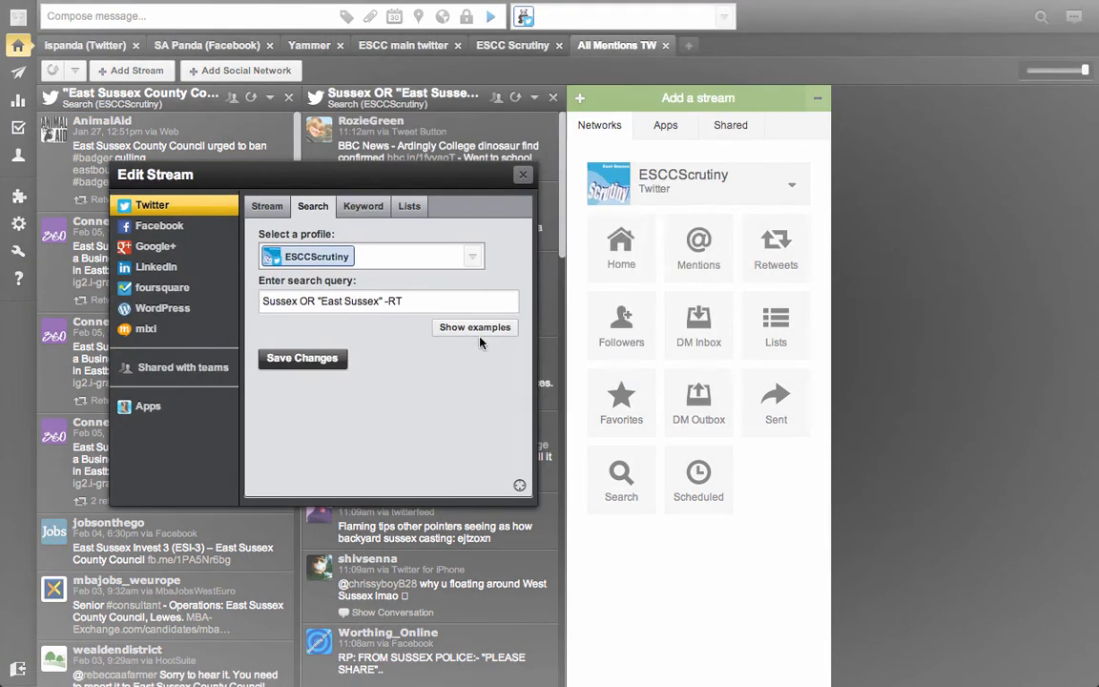
pyautogui.click(477, 329)
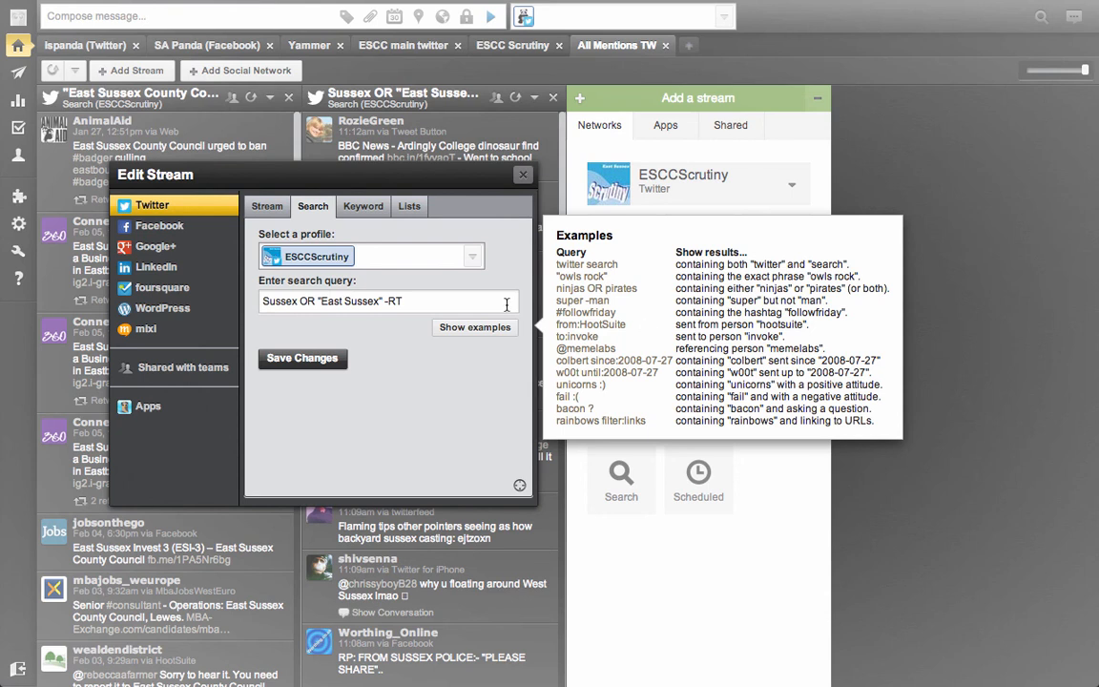
pyautogui.tripleClick(446, 303)
pyautogui.write('from')
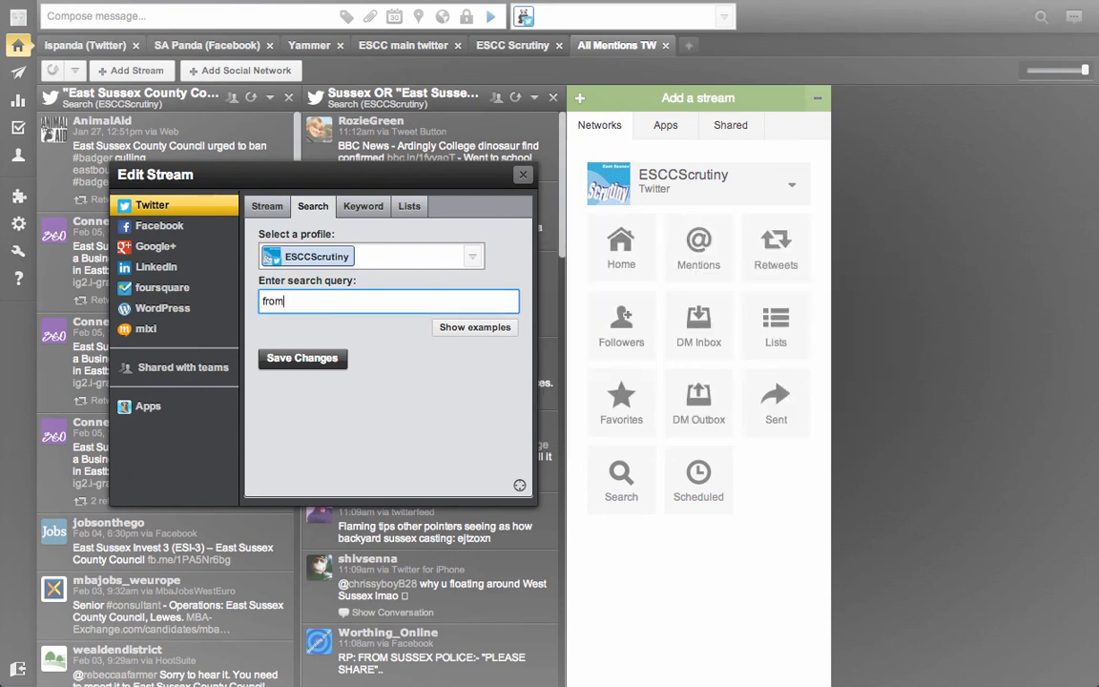
pyautogui.write(':BBCNews')
pyautogui.click(312, 359)
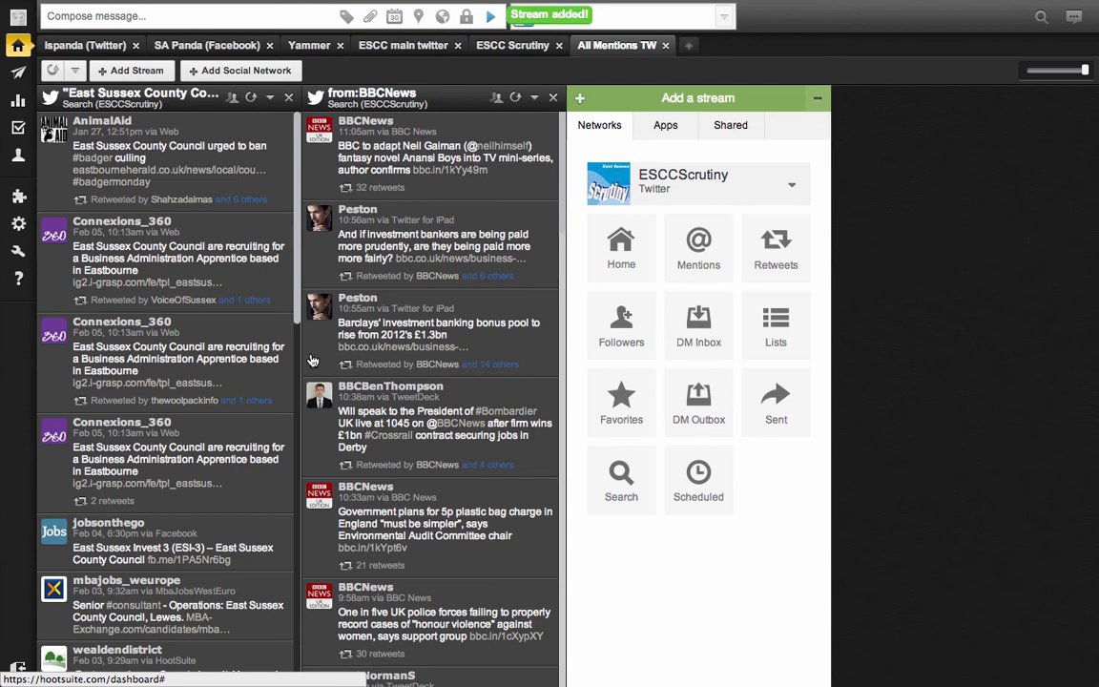
# Narrow the BBCNews stream by changing its search query to from:BBCNews AND "East Sussex" and save it.
pyautogui.click(538, 99)
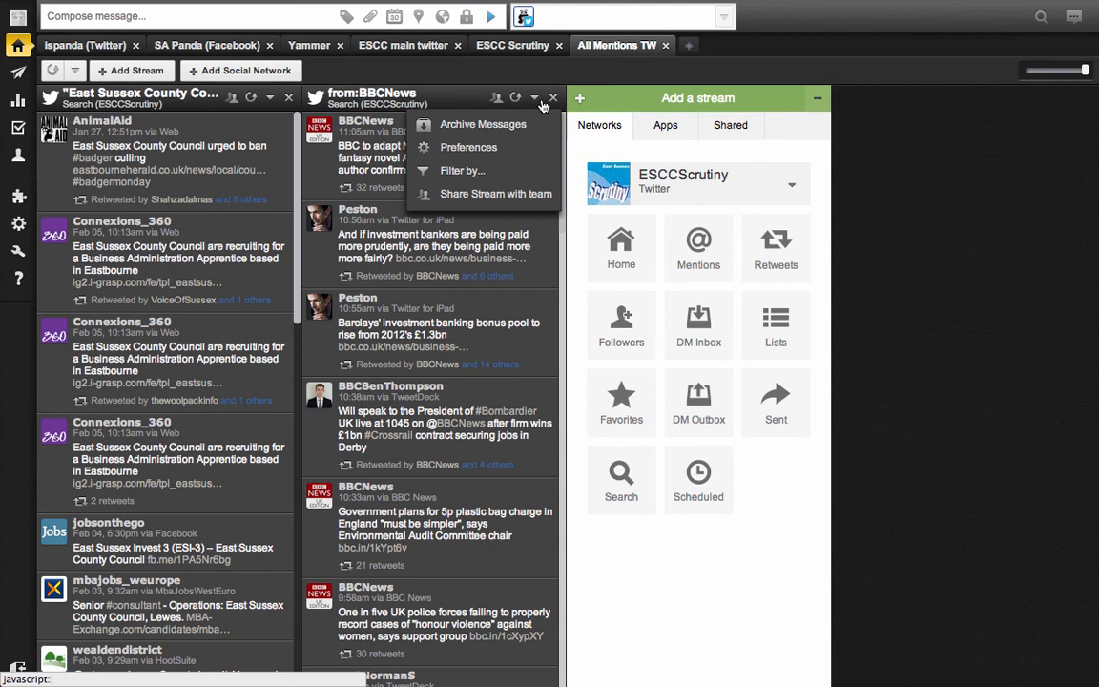
pyautogui.click(509, 147)
pyautogui.write('AND ')
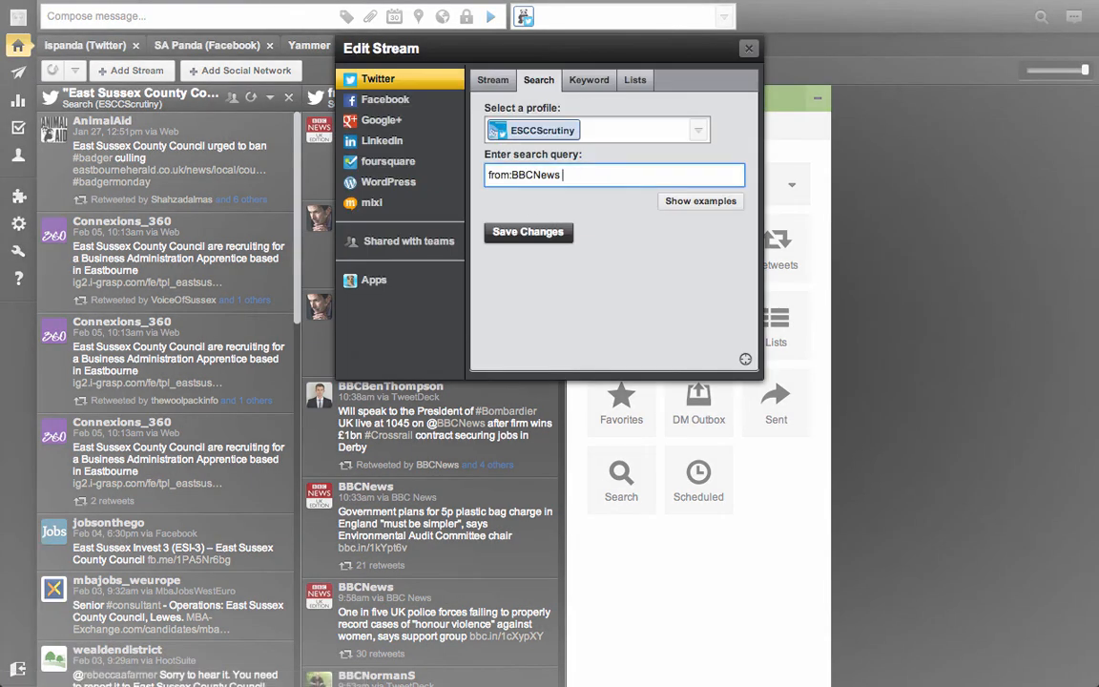
pyautogui.write('"East Sussex"')
pyautogui.click(527, 232)
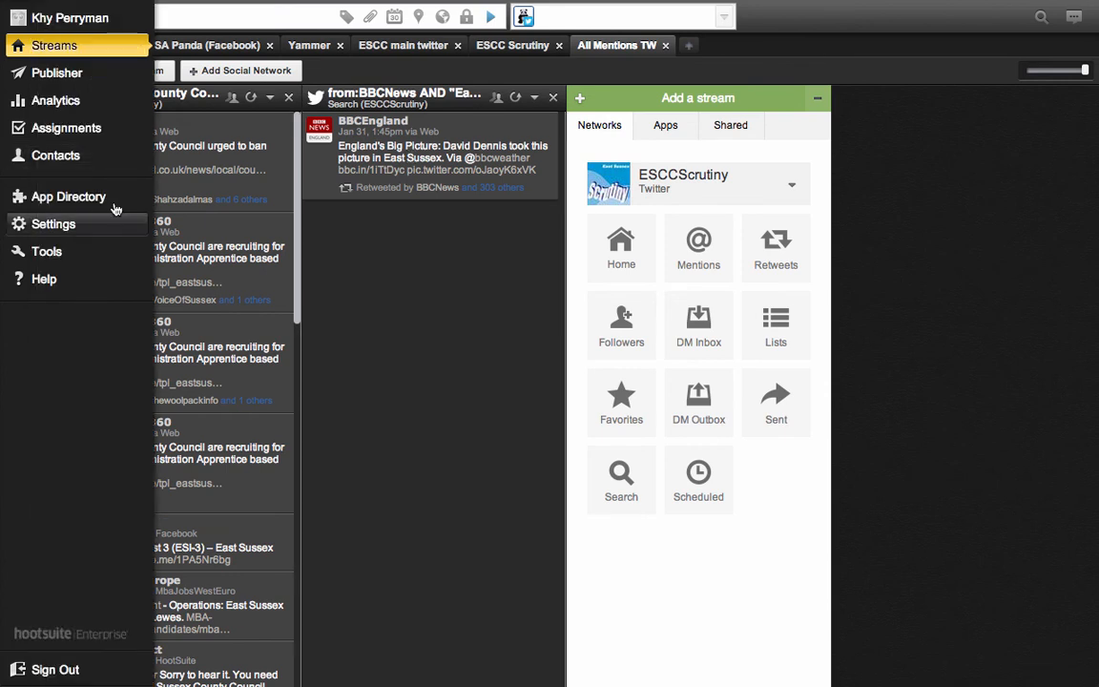
# Consult the example queries and replace the BBCNews stream's search query with "East Sussex" filter:images, saving the change.
pyautogui.click(534, 97)
pyautogui.click(449, 145)
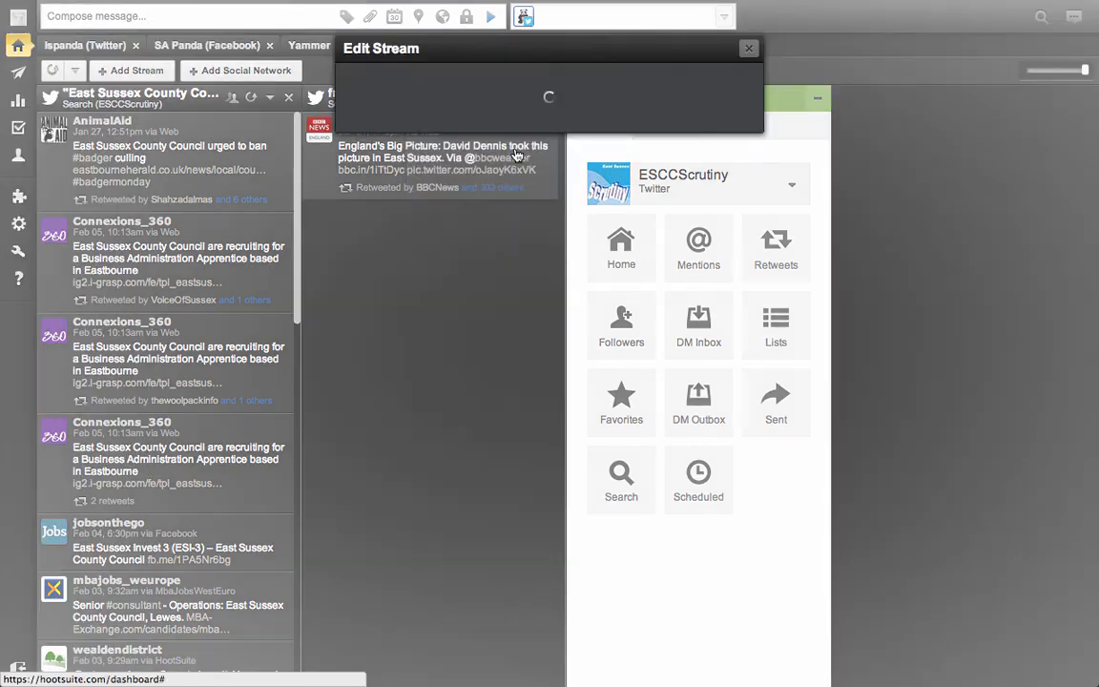
pyautogui.click(628, 283)
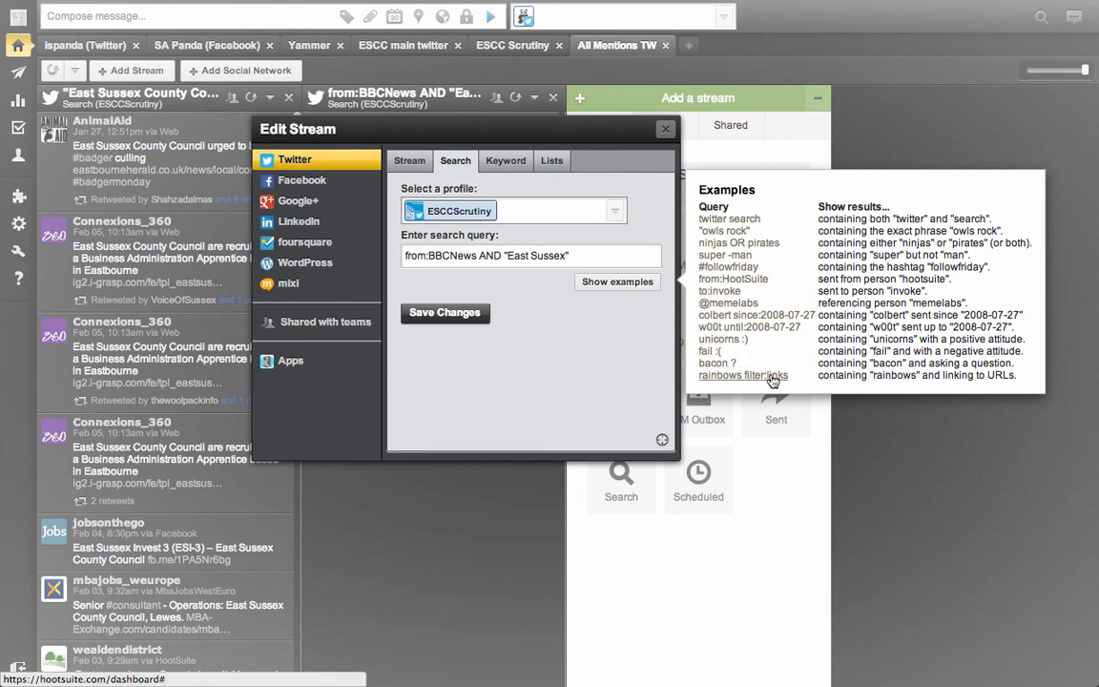
pyautogui.click(621, 258)
pyautogui.tripleClick(621, 261)
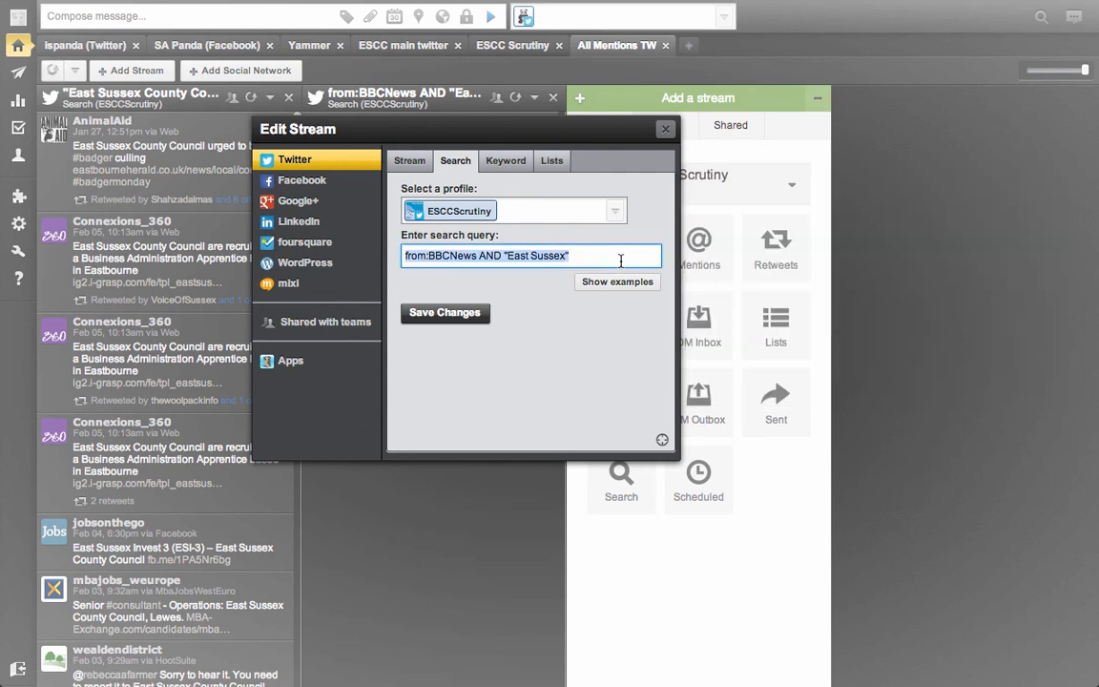
pyautogui.write('"East Su')
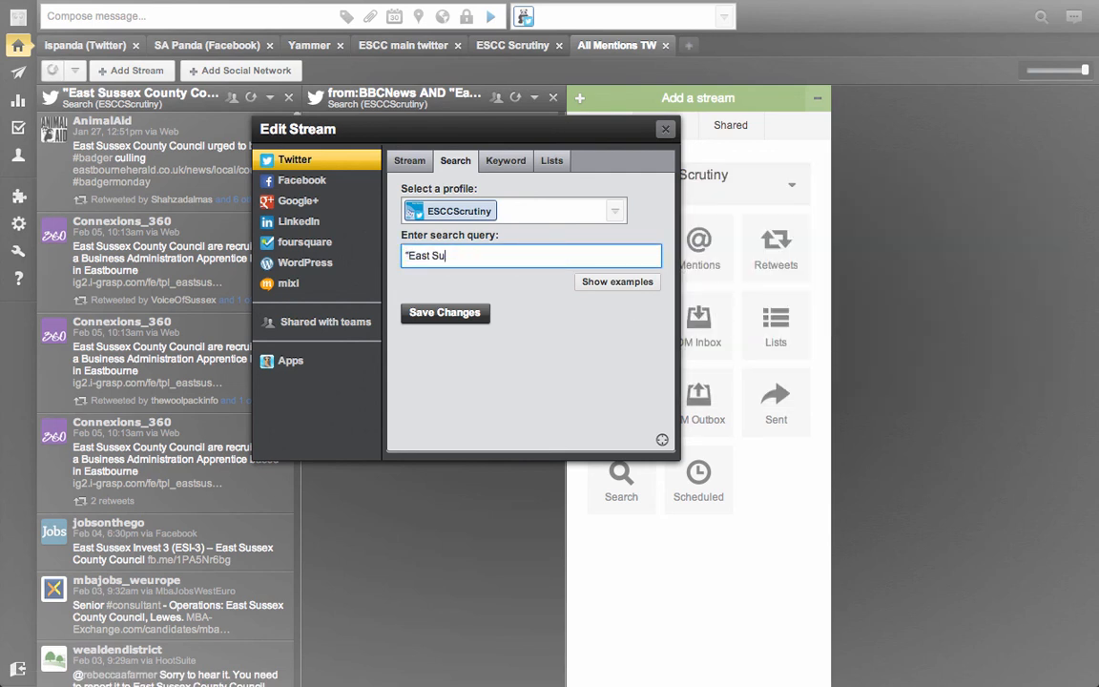
pyautogui.write('ssex" filteR:images')
pyautogui.click(496, 257)
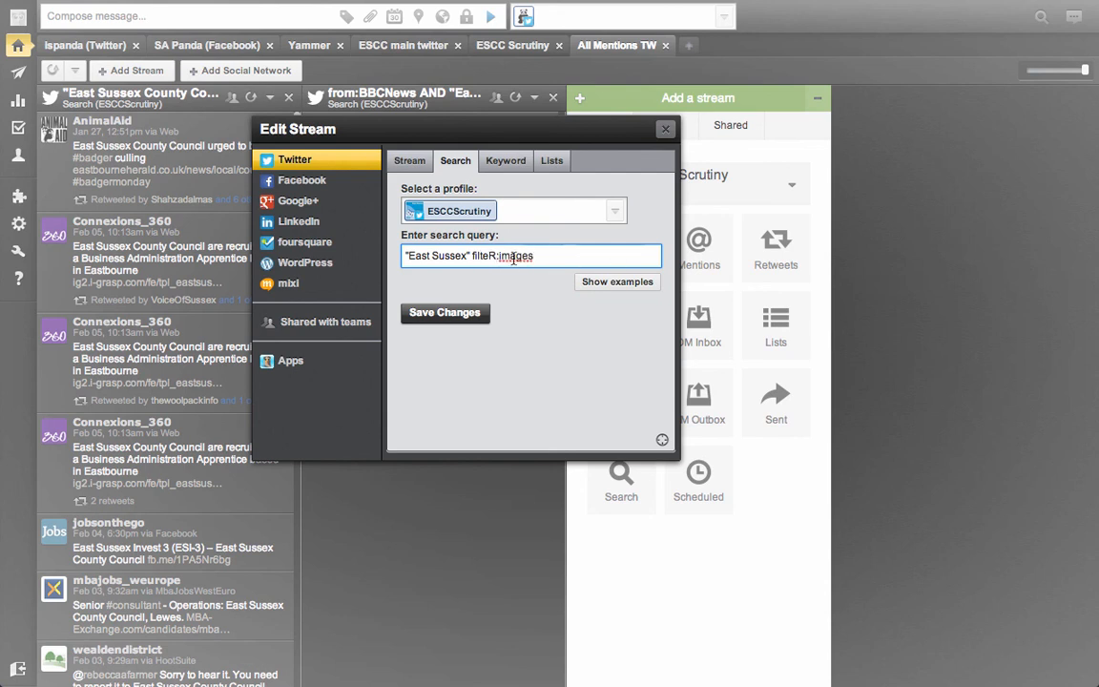
pyautogui.press('BackSpace')
pyautogui.write('r')
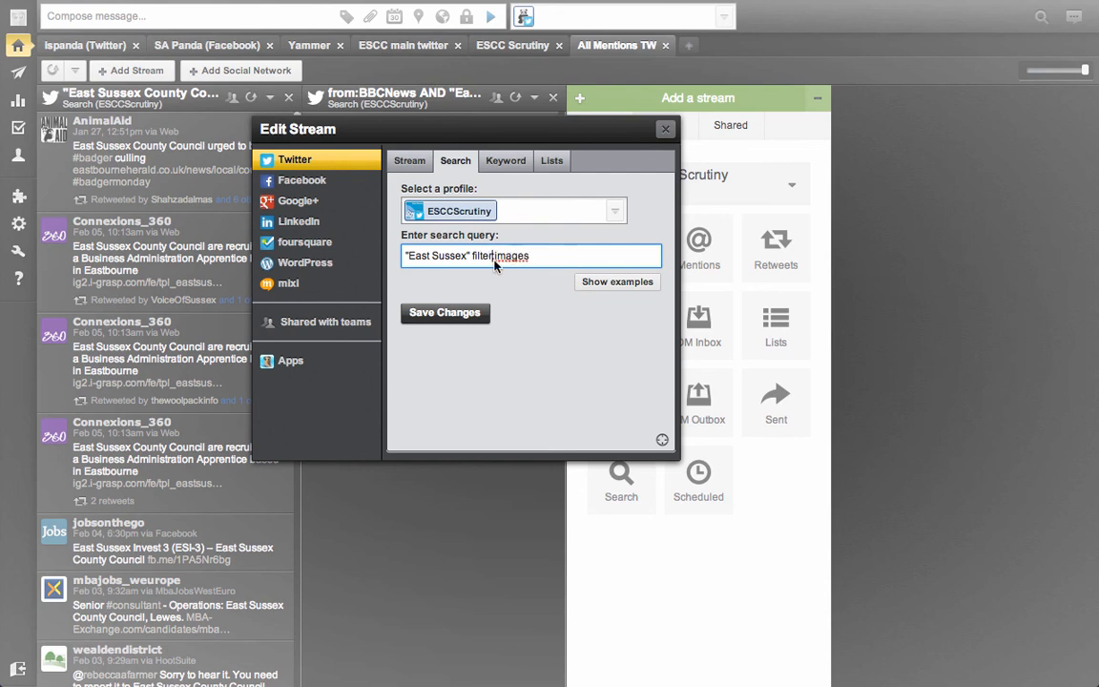
pyautogui.click(444, 312)
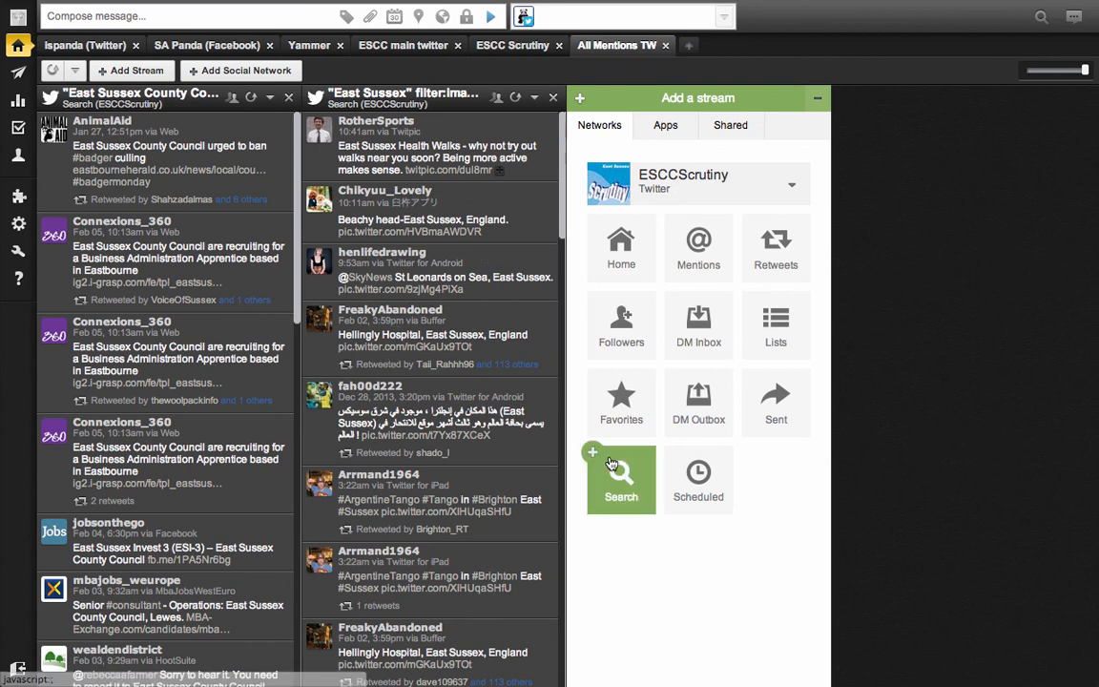
# Add a Twitter search stream for "East Sussex" filter:links to the tab.
pyautogui.click(621, 484)
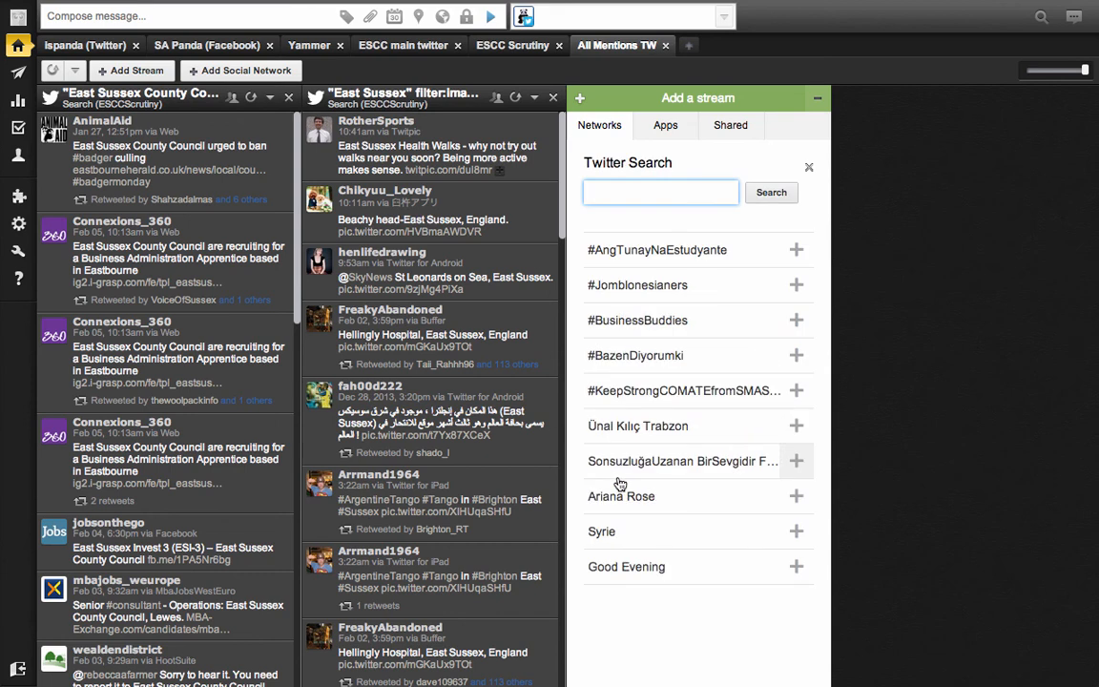
pyautogui.write('"East Sussex" filter:links')
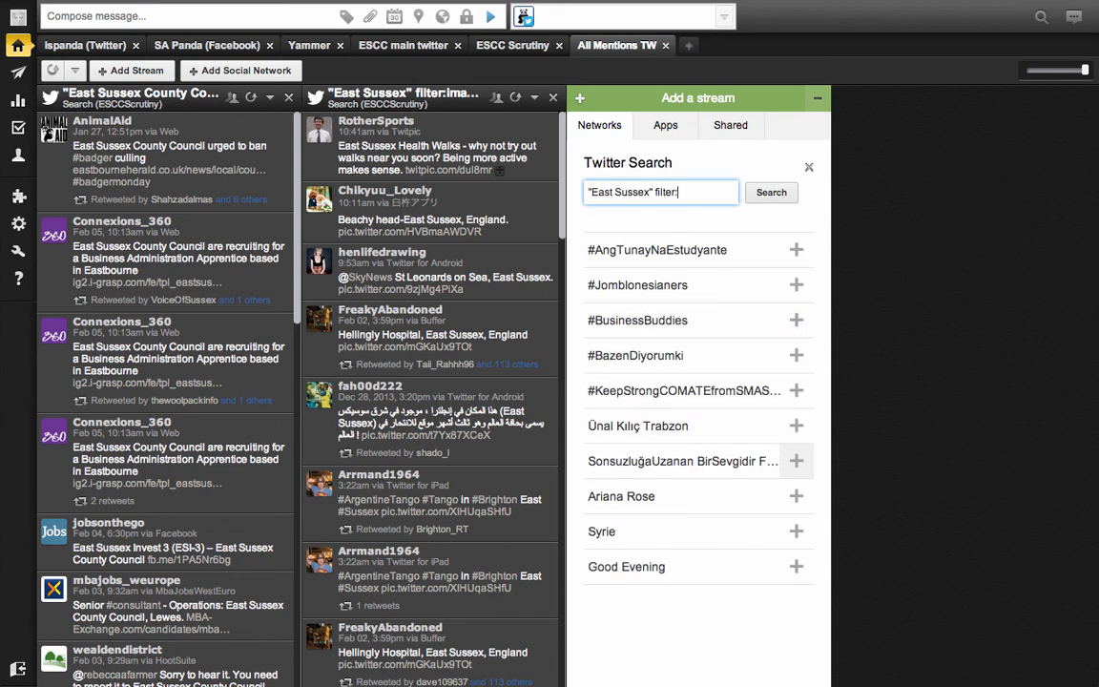
pyautogui.click(771, 192)
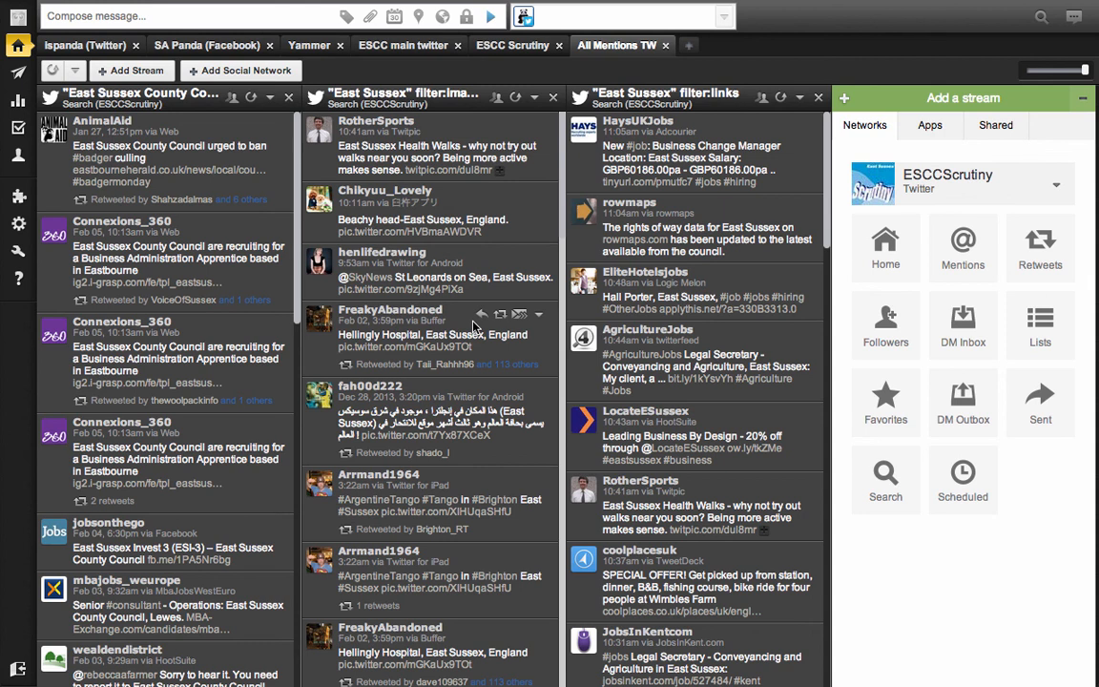
# Add a Twitter search stream for #hashtag to the tab.
pyautogui.click(891, 482)
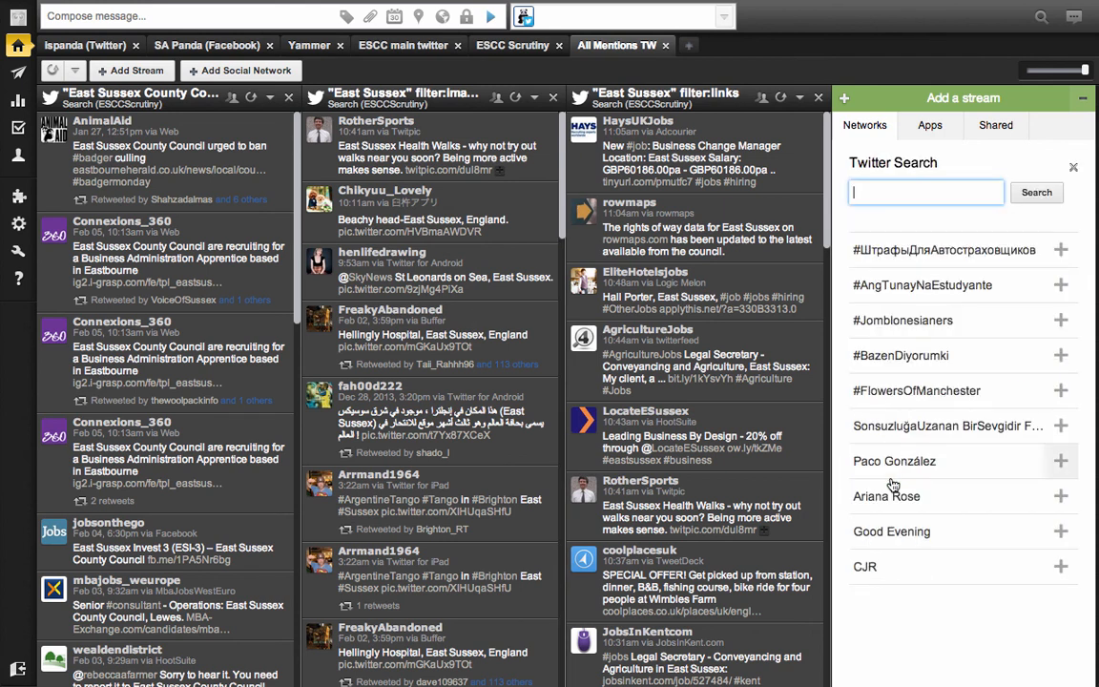
pyautogui.write('#hashtag')
pyautogui.press('Return')
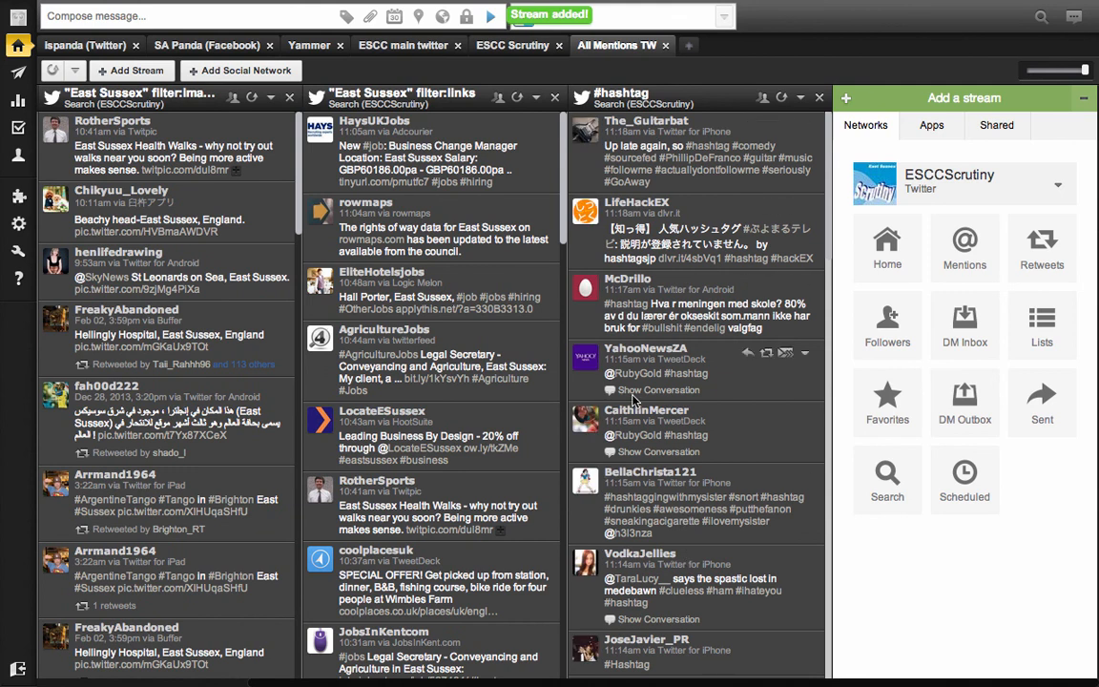
# Change the #hashtag stream's search query to #hashtag OR #hashtag1, save it, and delete that stream.
pyautogui.click(799, 97)
pyautogui.click(711, 103)
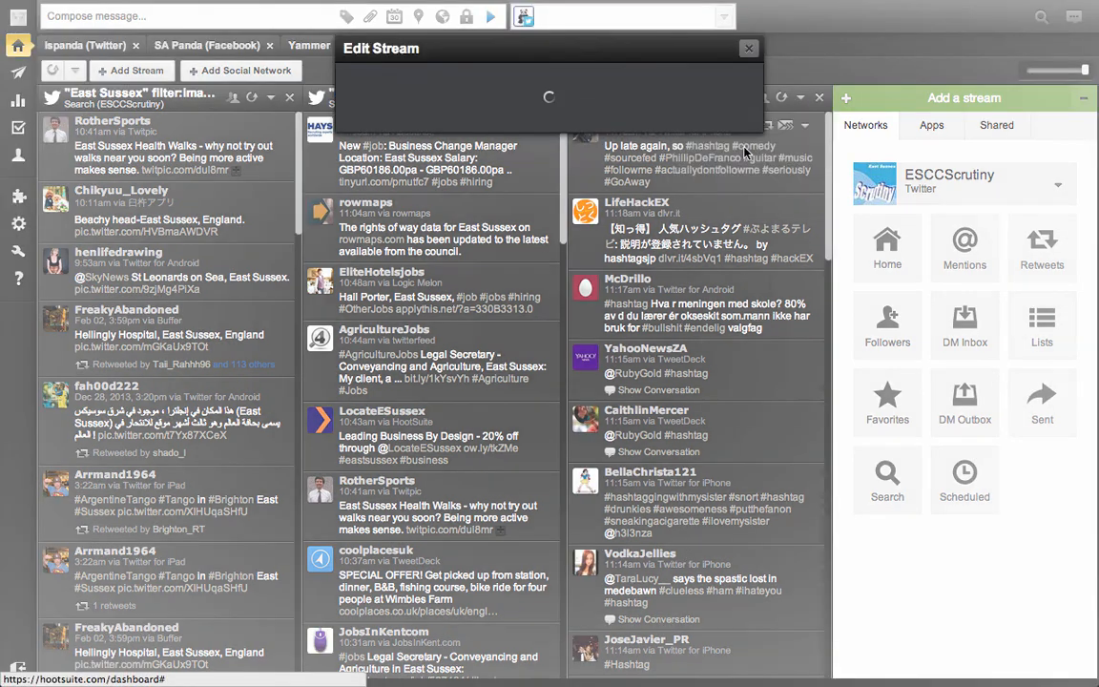
pyautogui.click(529, 178)
pyautogui.write('OR')
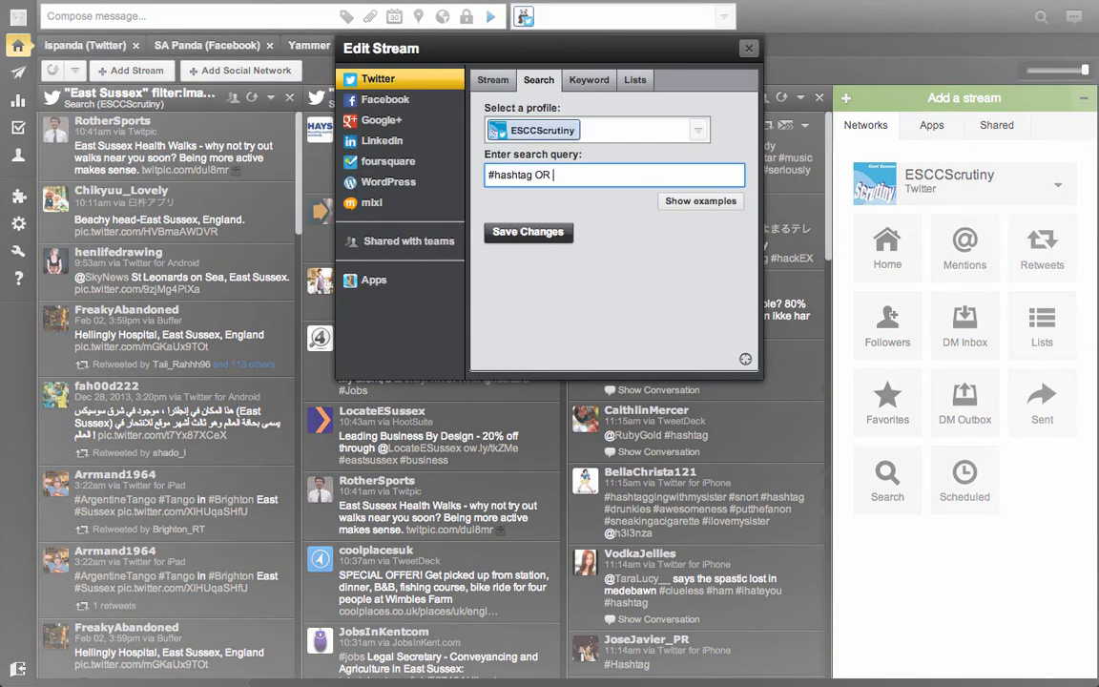
pyautogui.write(' #hashtag1')
pyautogui.click(554, 232)
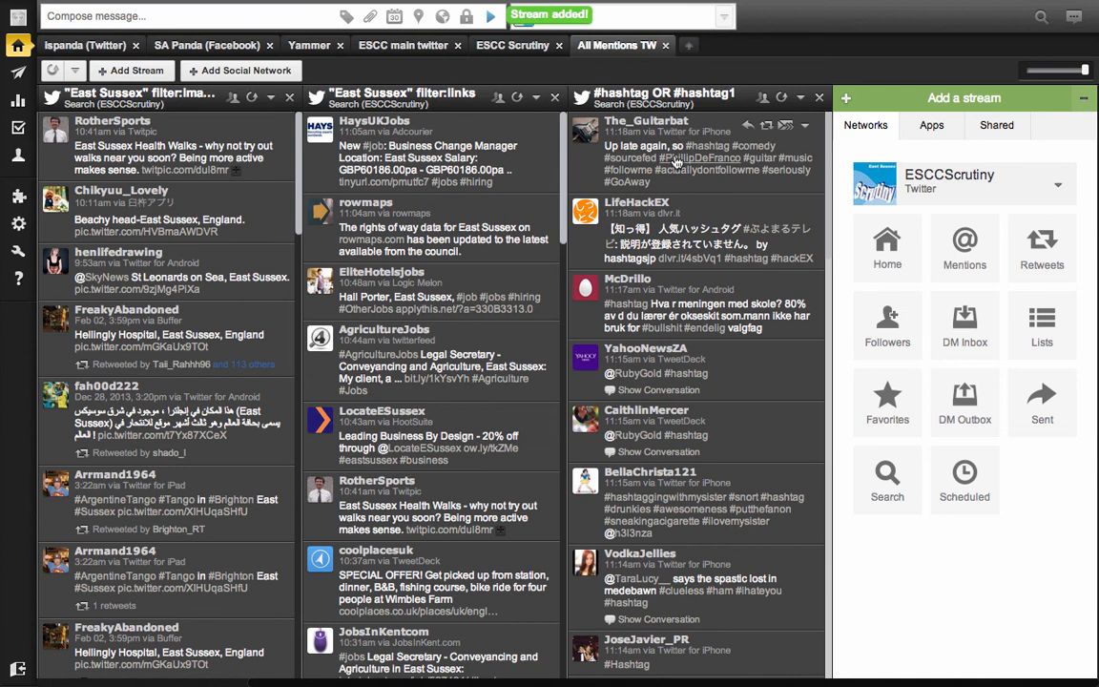
pyautogui.click(819, 97)
# Reorder the streams as "East Sussex" filter:links, "East Sussex County Council", "East Sussex" filter:images, and move the All Mentions TW tab directly after Yammer.
pyautogui.moveTo(630, 96); pyautogui.dragTo(452, 101)
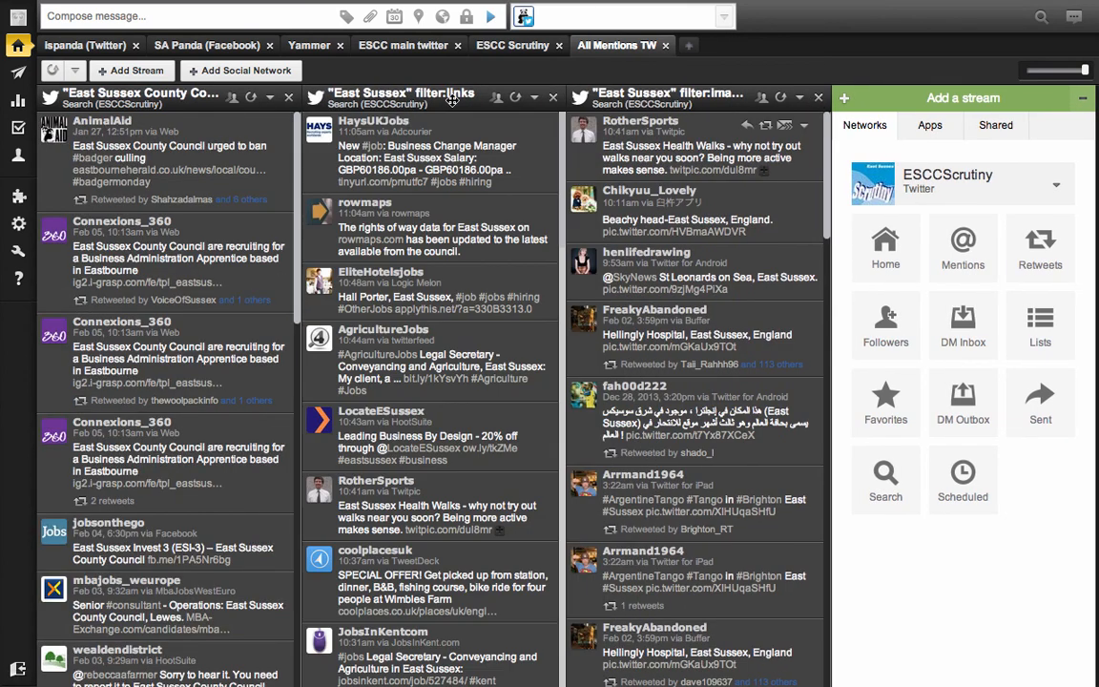
pyautogui.moveTo(169, 102); pyautogui.dragTo(403, 104)
pyautogui.moveTo(587, 48); pyautogui.dragTo(401, 61)
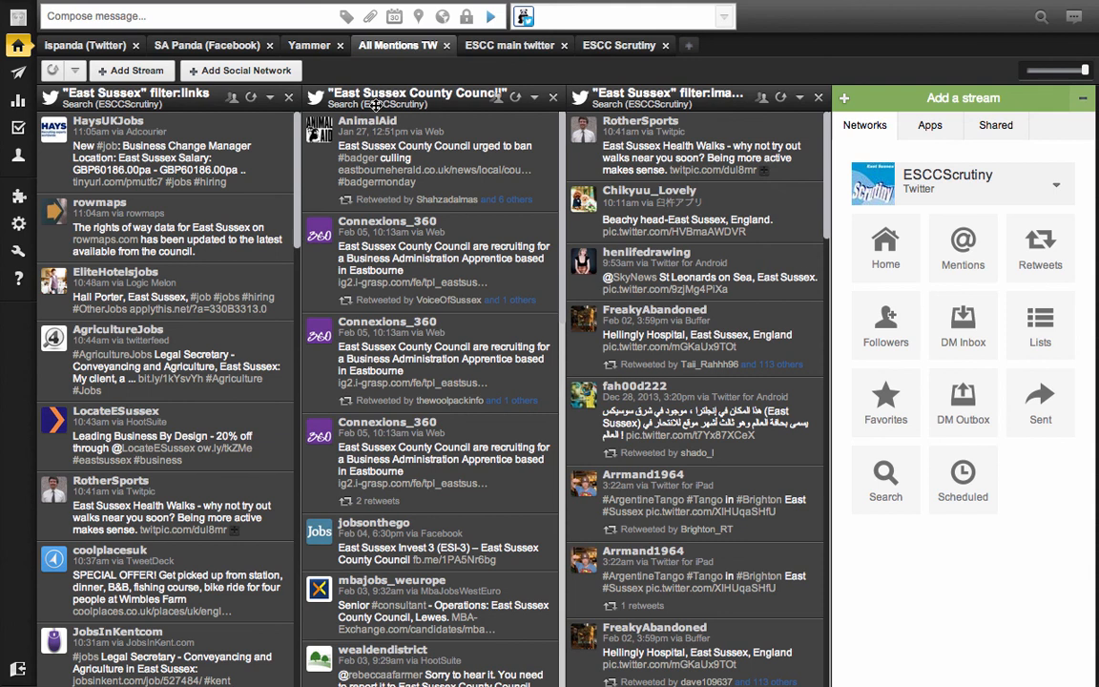
# Delete the "East Sussex" filter:links stream from the All Mentions TW tab.
pyautogui.moveTo(255, 126)
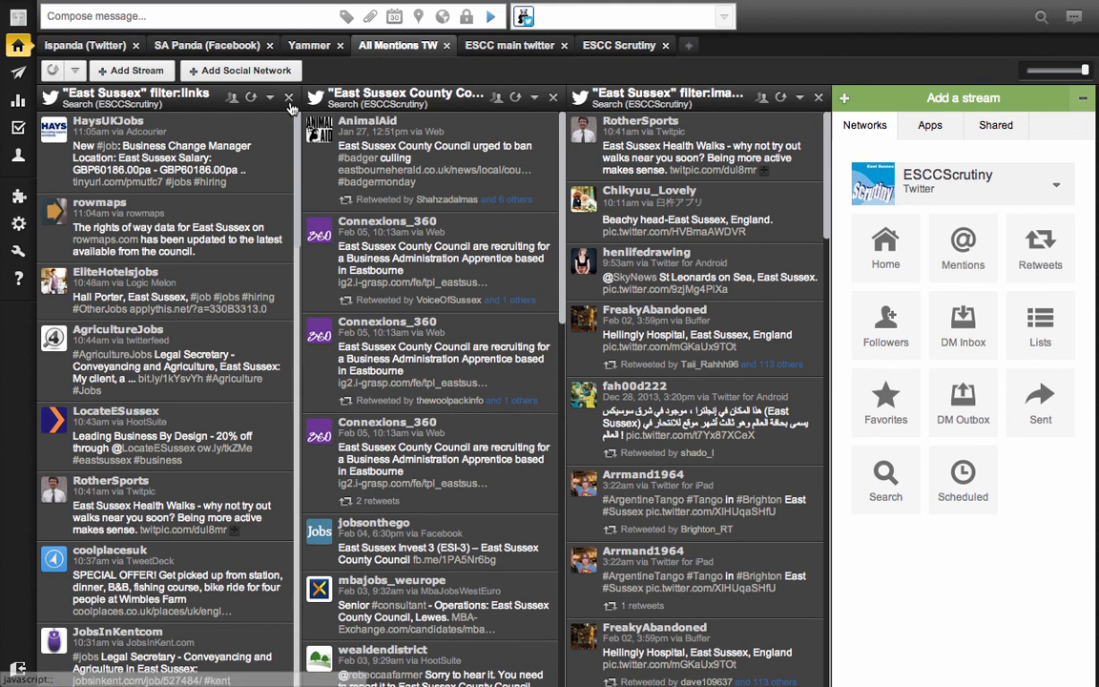
pyautogui.click(289, 98)
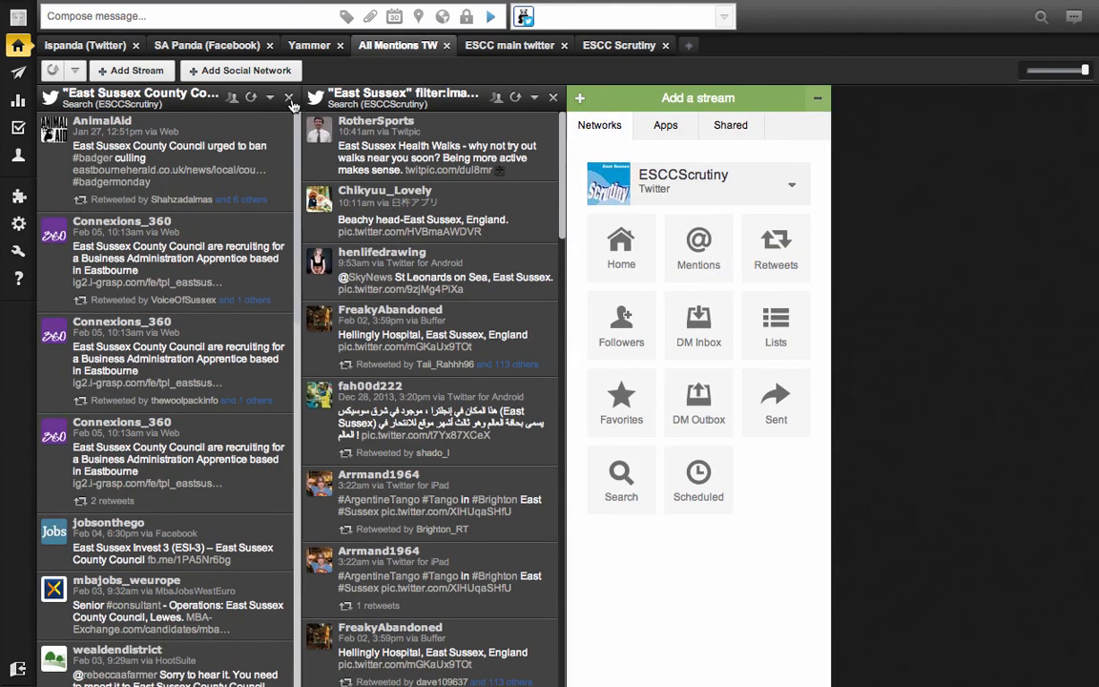
# Change the "East Sussex" filter:images stream's search query to "East Sussex" and save it.
pyautogui.click(272, 100)
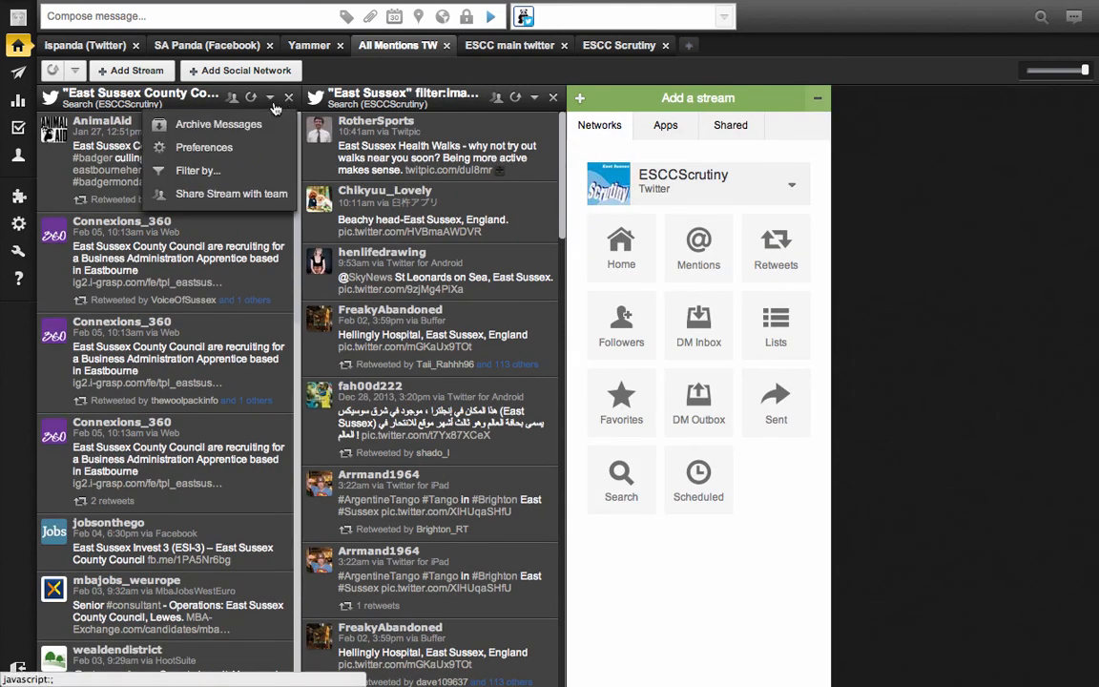
pyautogui.click(387, 102)
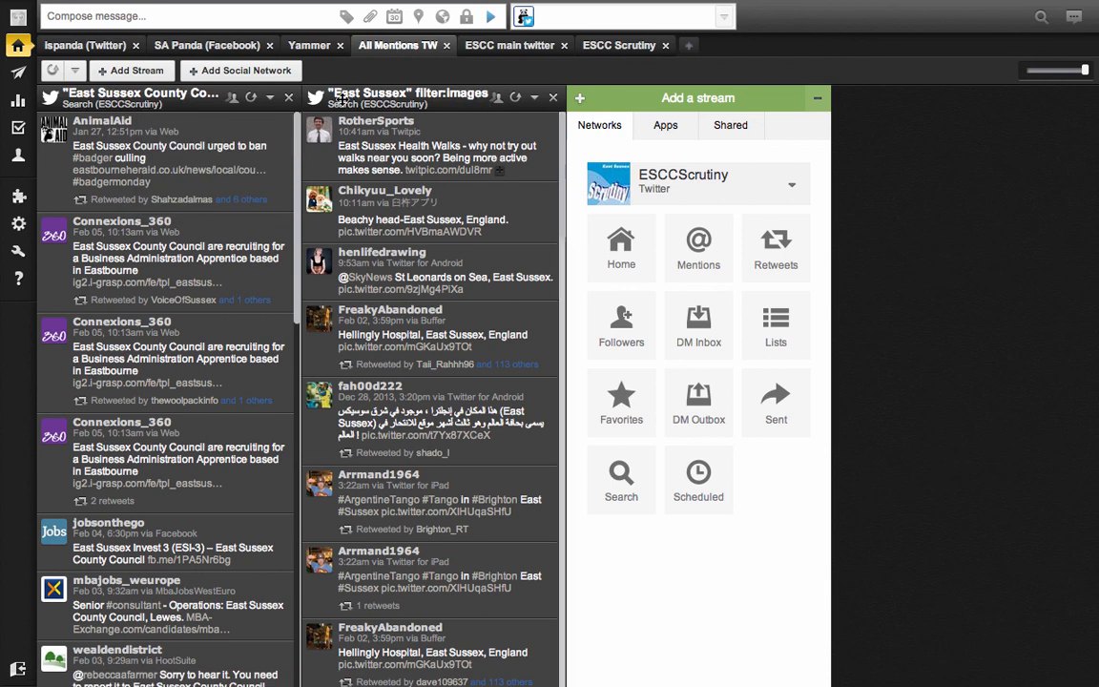
pyautogui.click(534, 98)
pyautogui.click(520, 146)
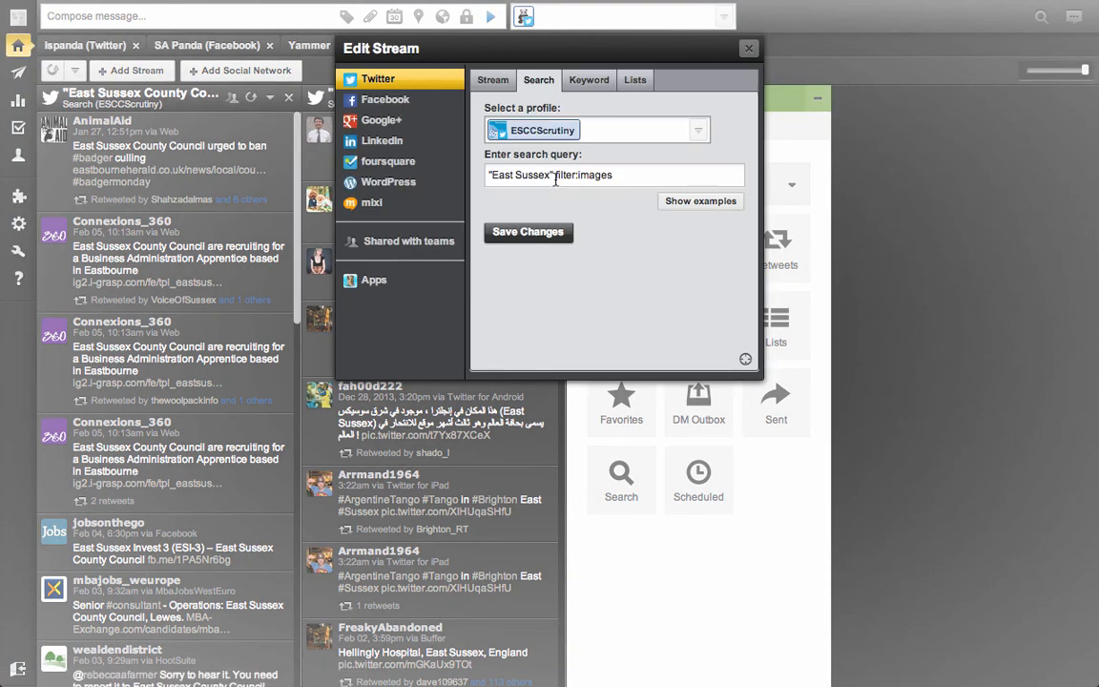
pyautogui.moveTo(555, 174); pyautogui.dragTo(672, 178)
pyautogui.press('BackSpace')
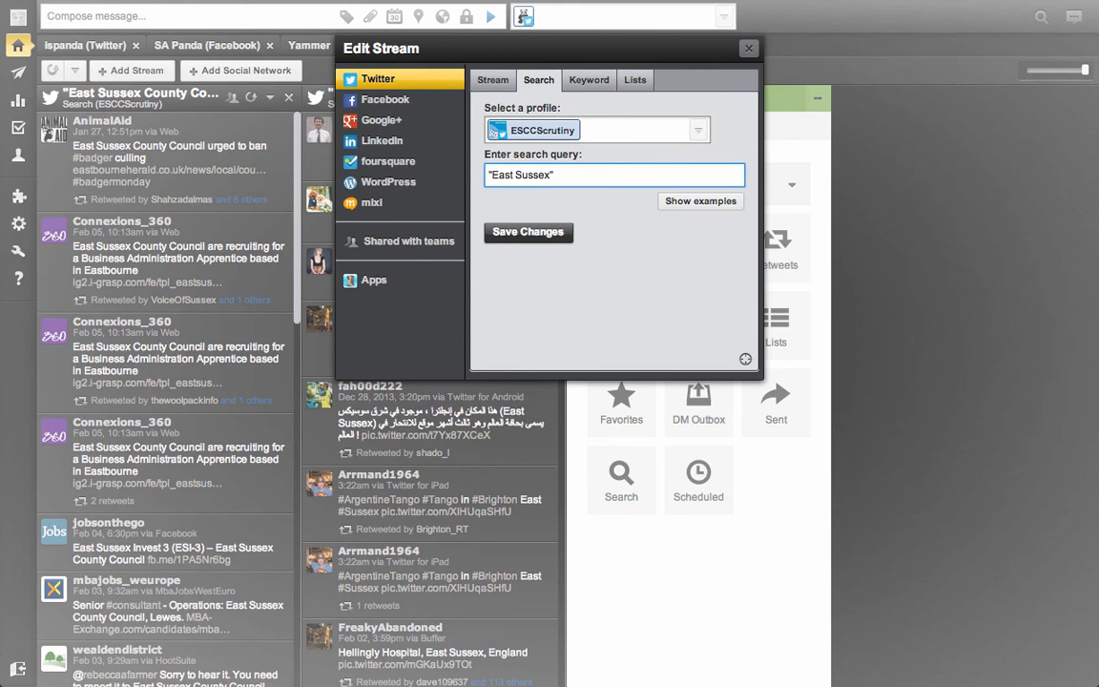
pyautogui.press('Return')
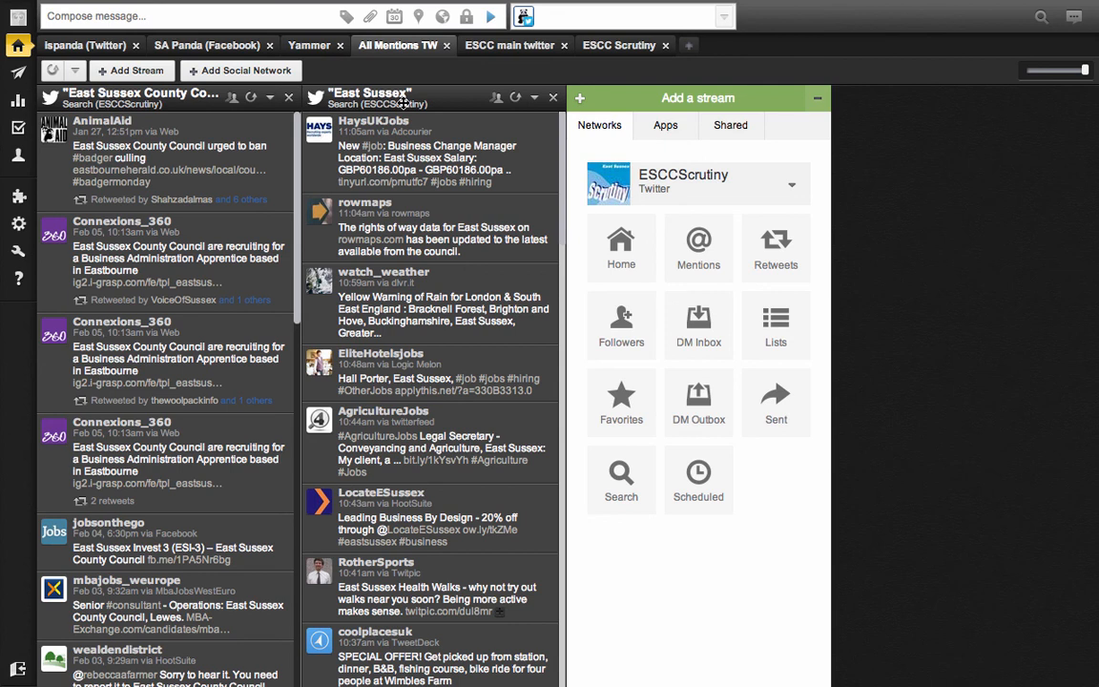
# Filter the "East Sussex" stream by a Klout Score of 43 and look through the remaining tweets.
pyautogui.click(534, 98)
pyautogui.click(497, 170)
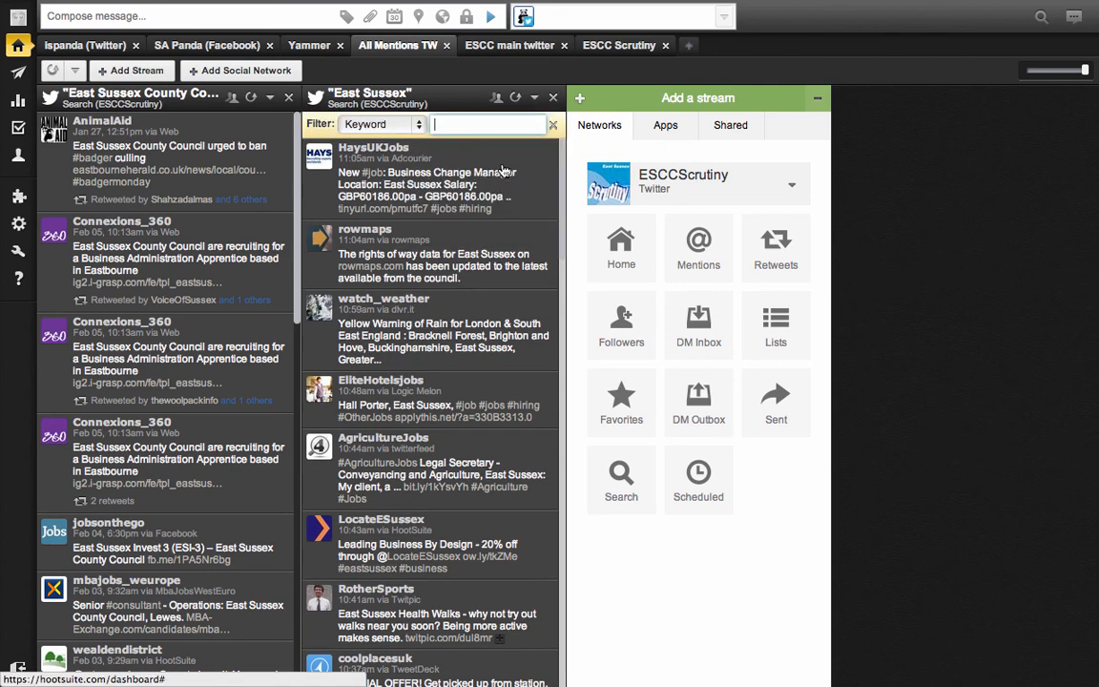
pyautogui.click(377, 124)
pyautogui.click(407, 139)
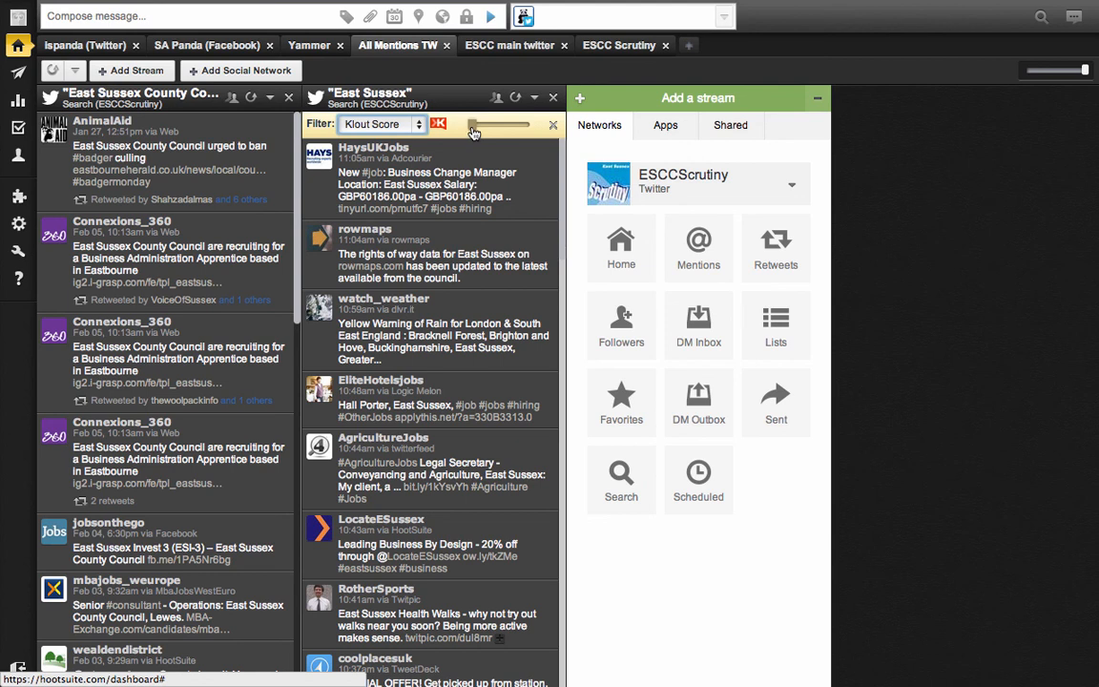
pyautogui.moveTo(473, 132); pyautogui.dragTo(499, 132)
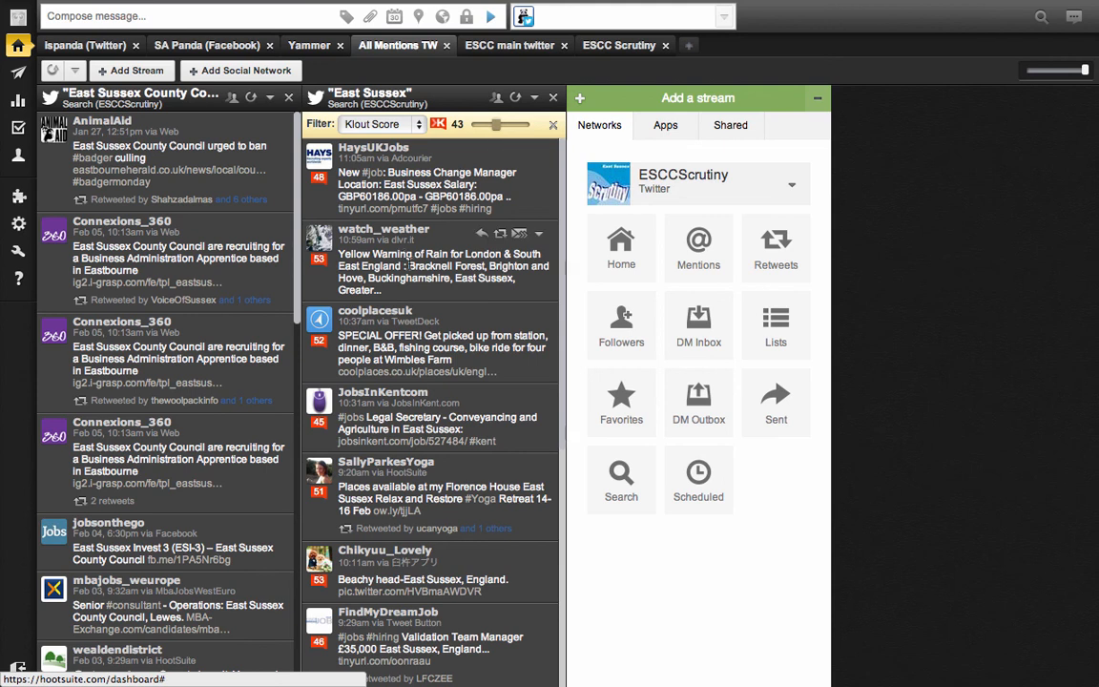
pyautogui.scroll(-5, 410, 270)
pyautogui.scroll(-4, 410, 270)
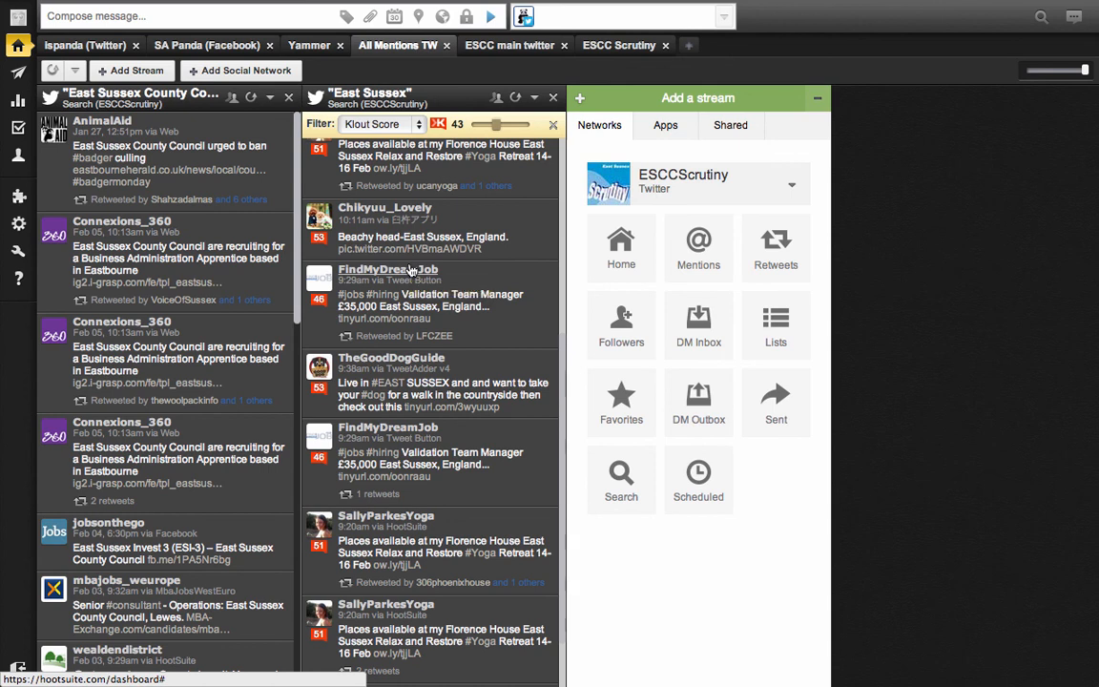
pyautogui.scroll(-2, 430, 381)
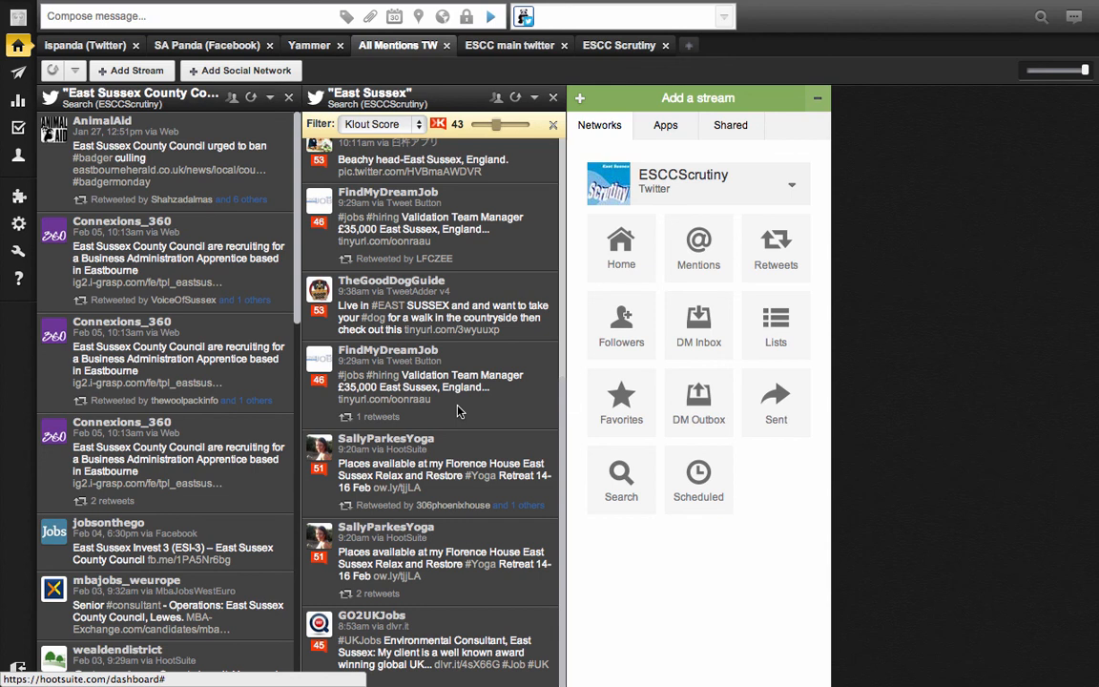
pyautogui.click(778, 320)
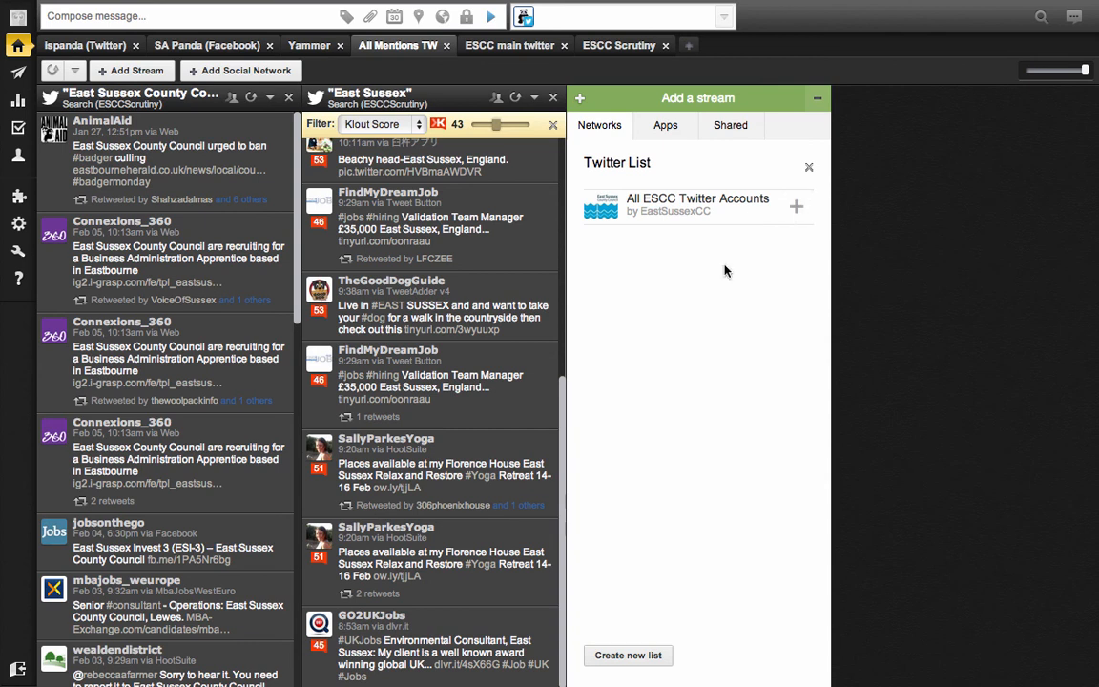
pyautogui.click(643, 658)
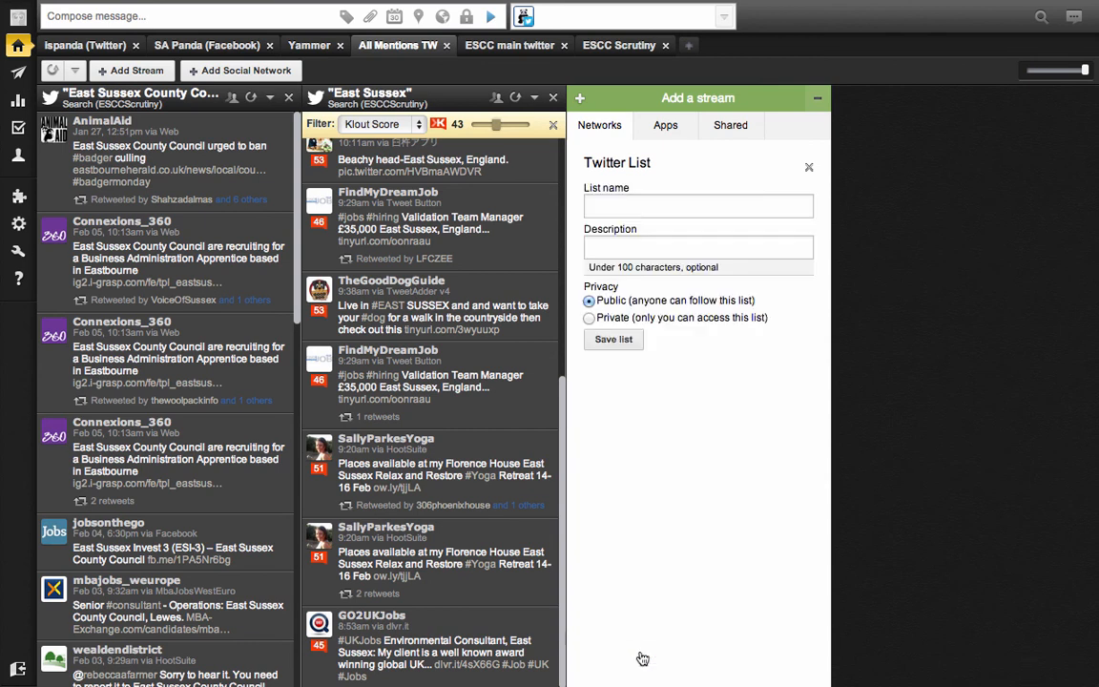
pyautogui.click(616, 205)
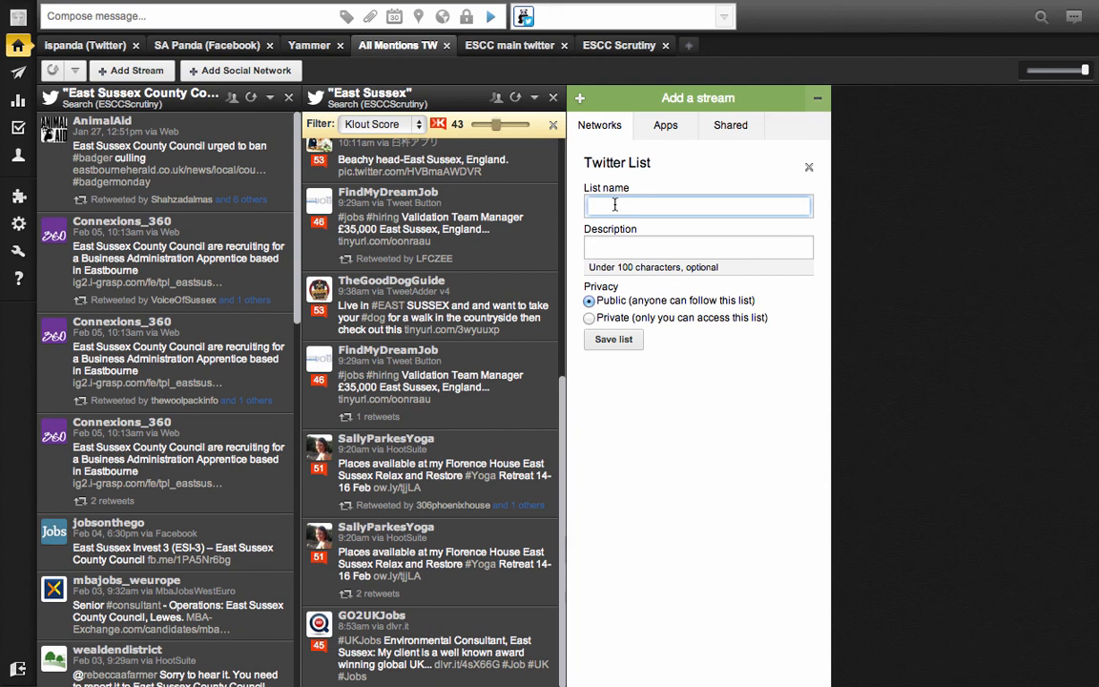
pyautogui.click(589, 319)
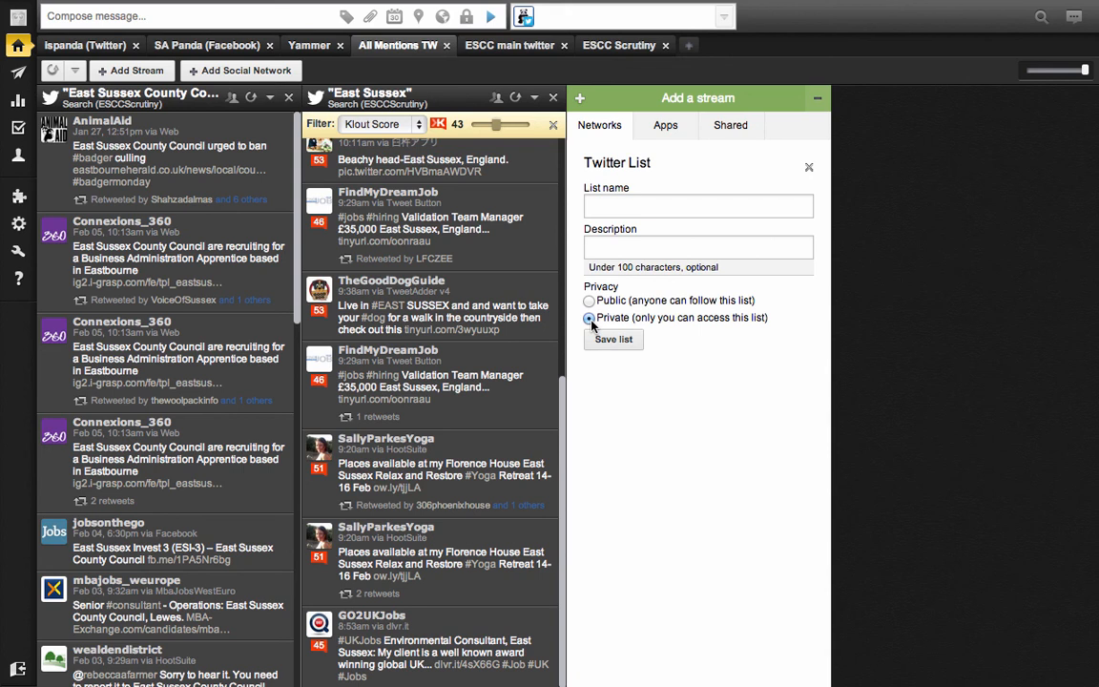
pyautogui.click(809, 167)
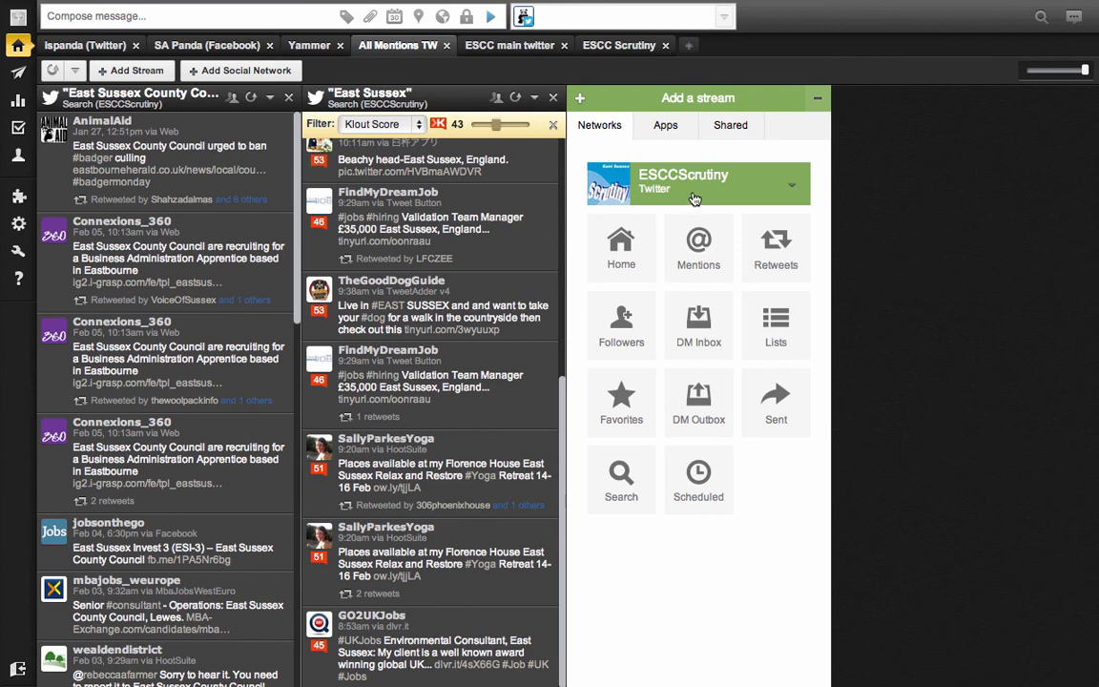
# Temporarily add the All ESCC Twitter Accounts list as a stream and try adding the TheGoodDogGuide account to that list.
pyautogui.click(776, 323)
pyautogui.click(791, 213)
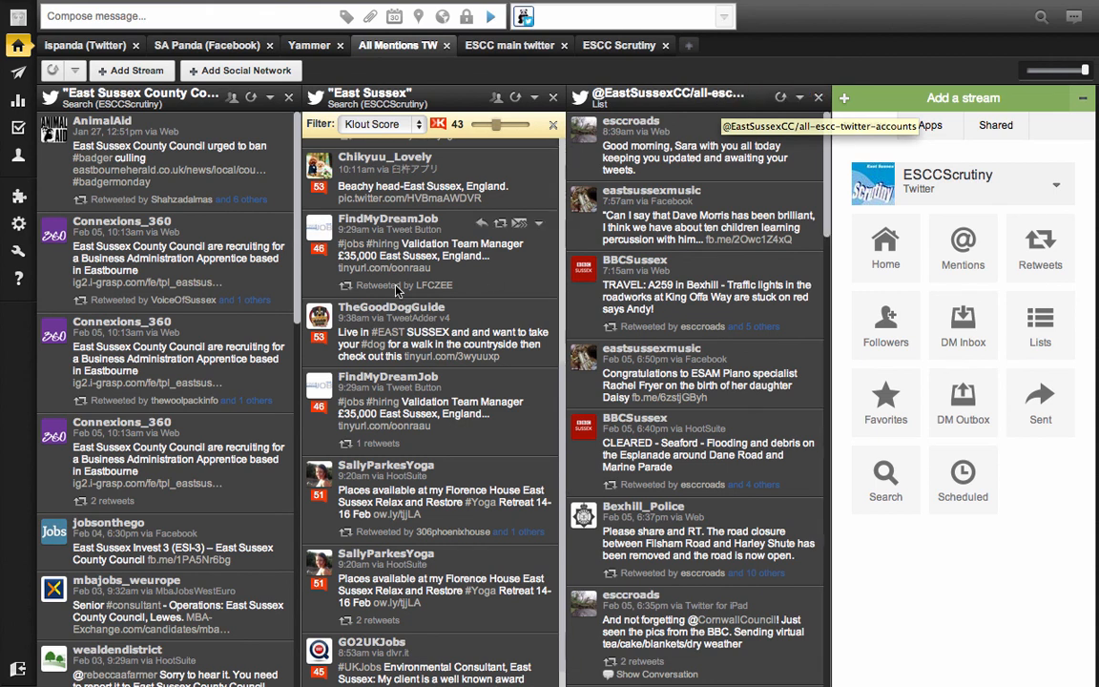
pyautogui.moveTo(318, 316); pyautogui.dragTo(646, 306)
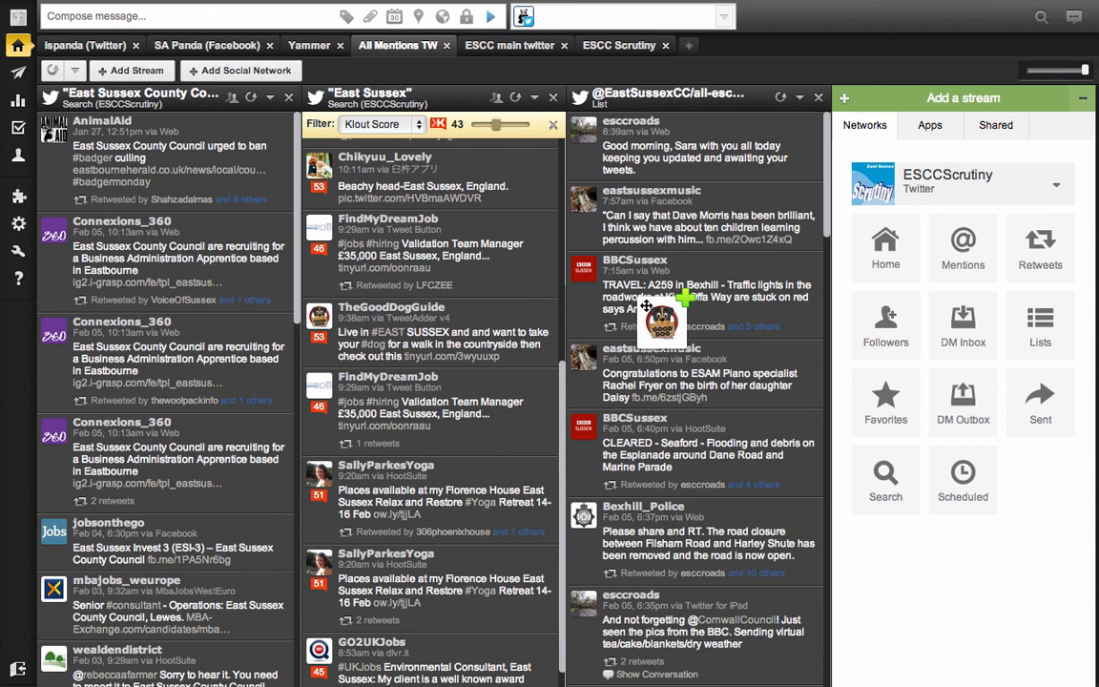
pyautogui.moveTo(647, 305); pyautogui.dragTo(319, 311)
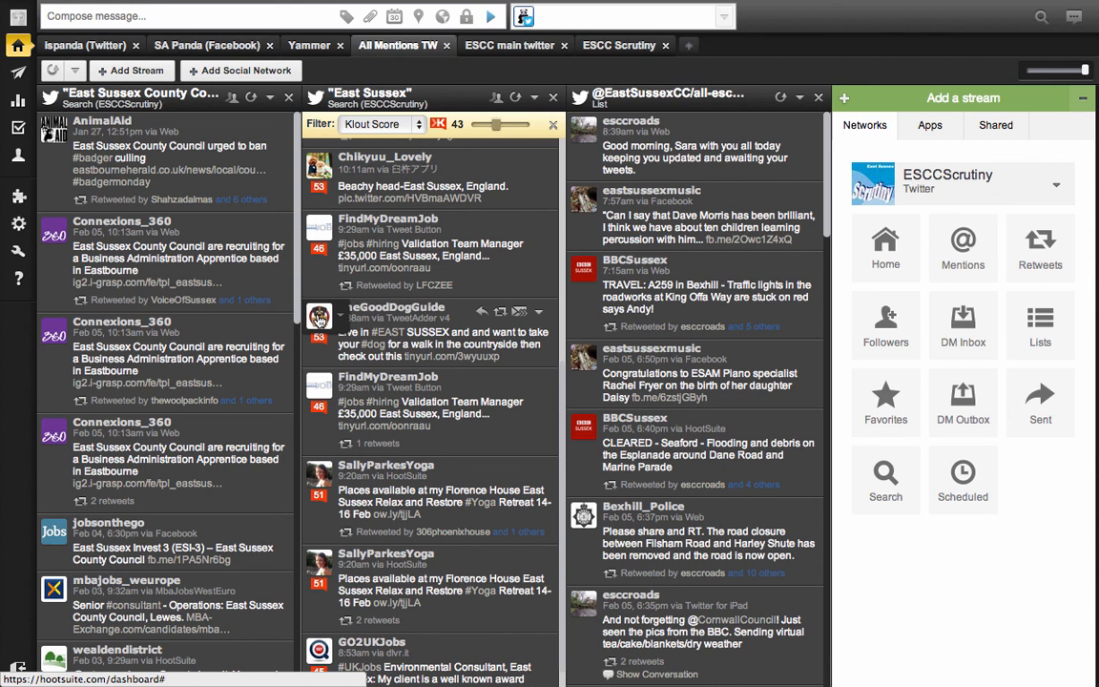
pyautogui.click(818, 98)
# Open the contacts of the ESCCScrutiny Twitter profile and show the lists belonging to ESCCScrutiny.
pyautogui.moveTo(28, 84)
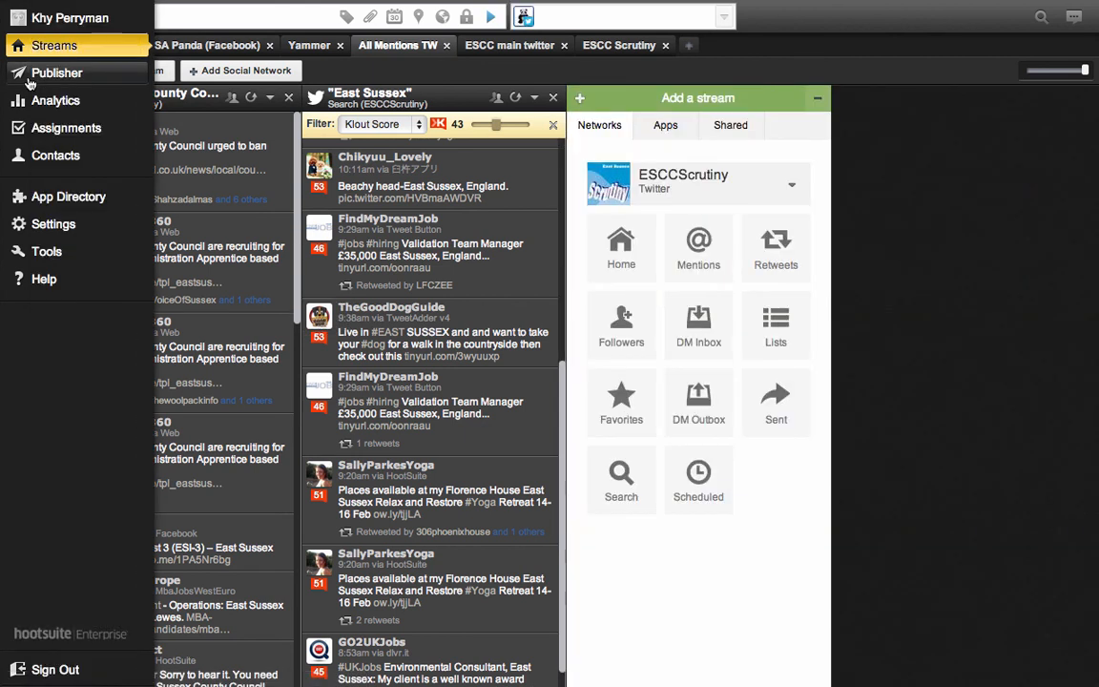
pyautogui.click(38, 152)
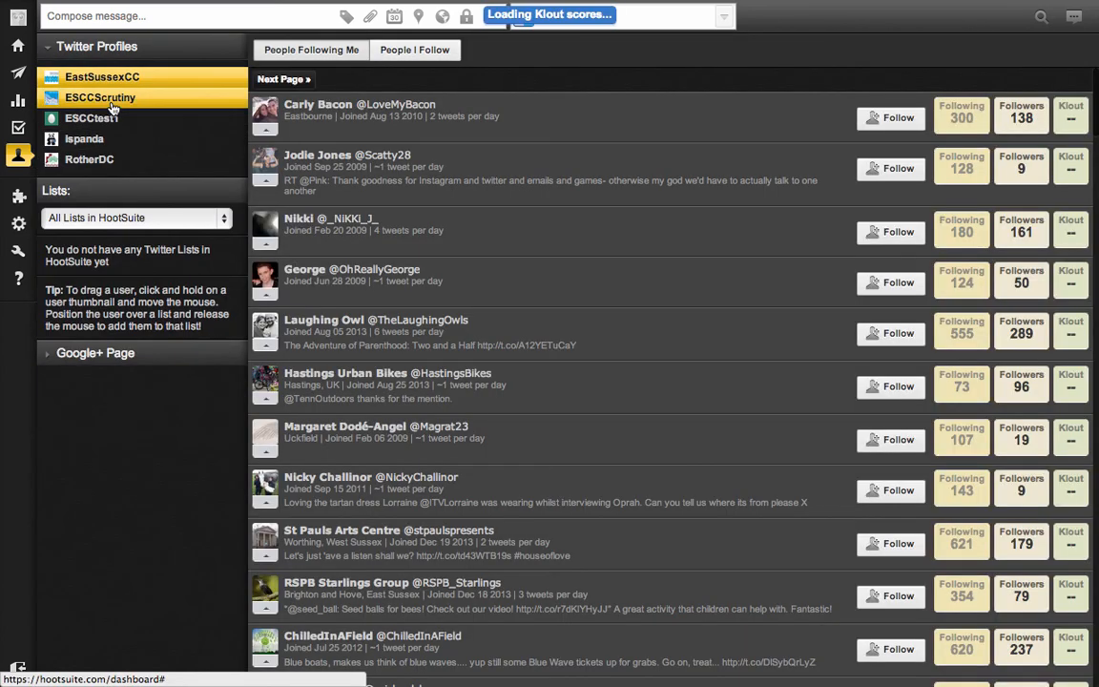
pyautogui.click(107, 99)
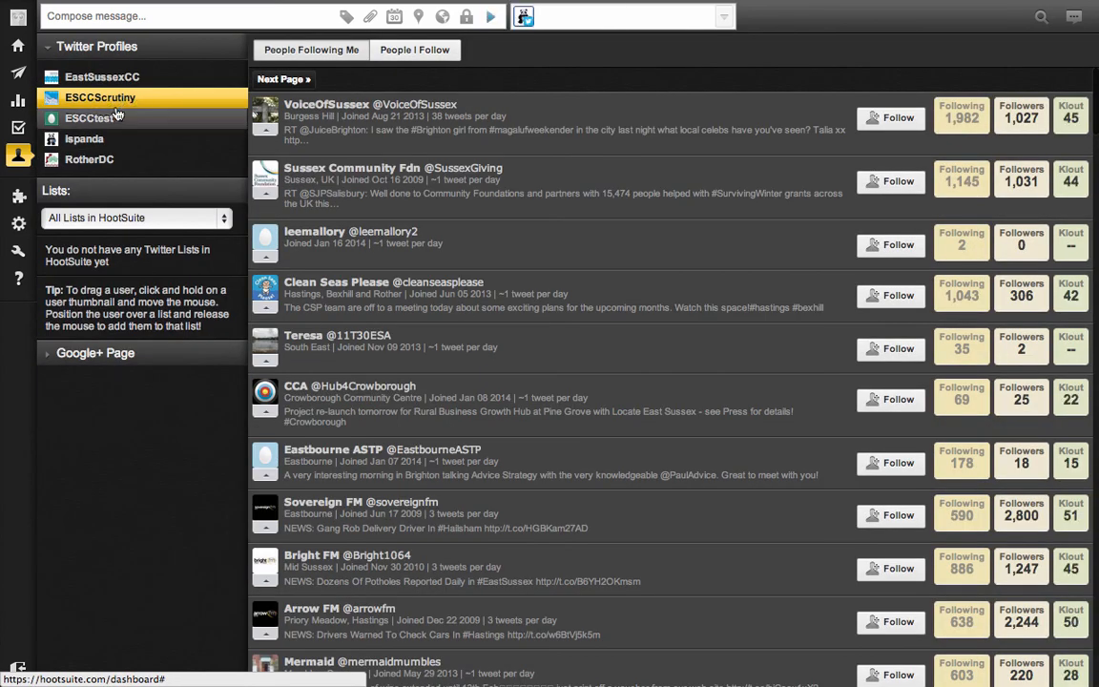
pyautogui.click(117, 218)
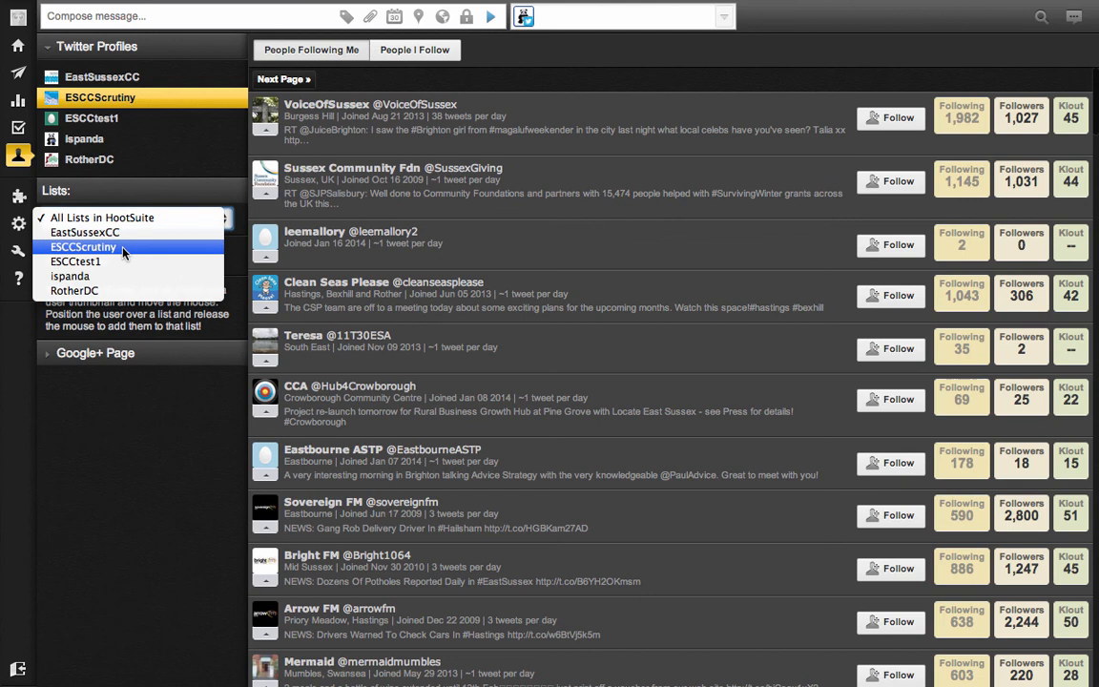
pyautogui.click(123, 249)
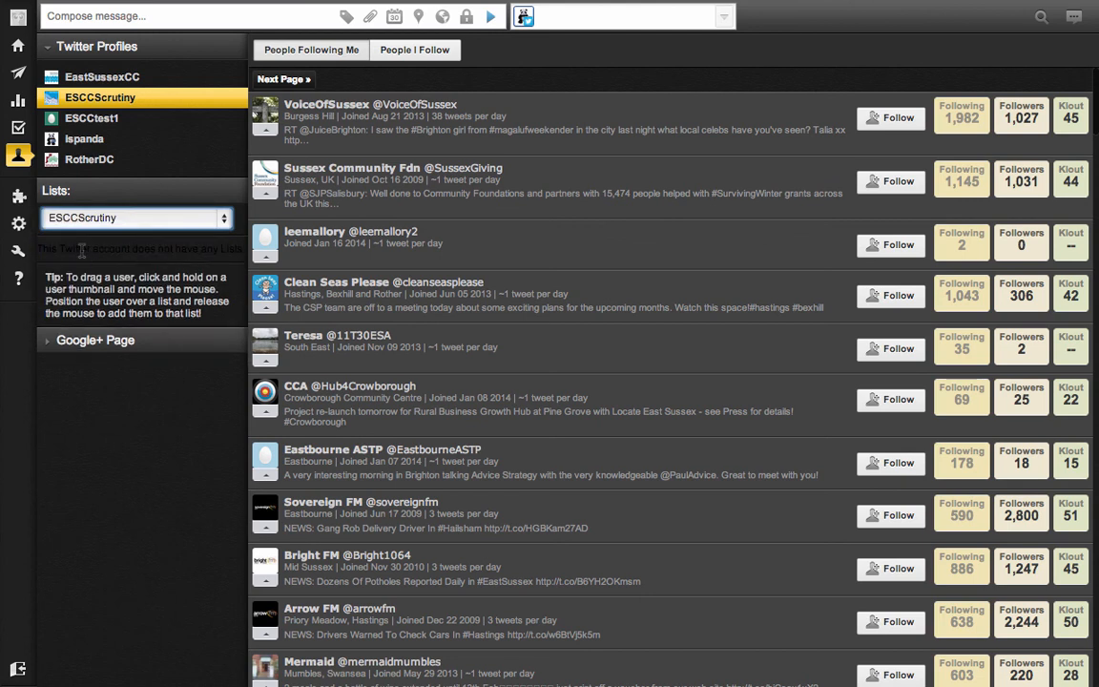
pyautogui.click(99, 212)
pyautogui.click(111, 203)
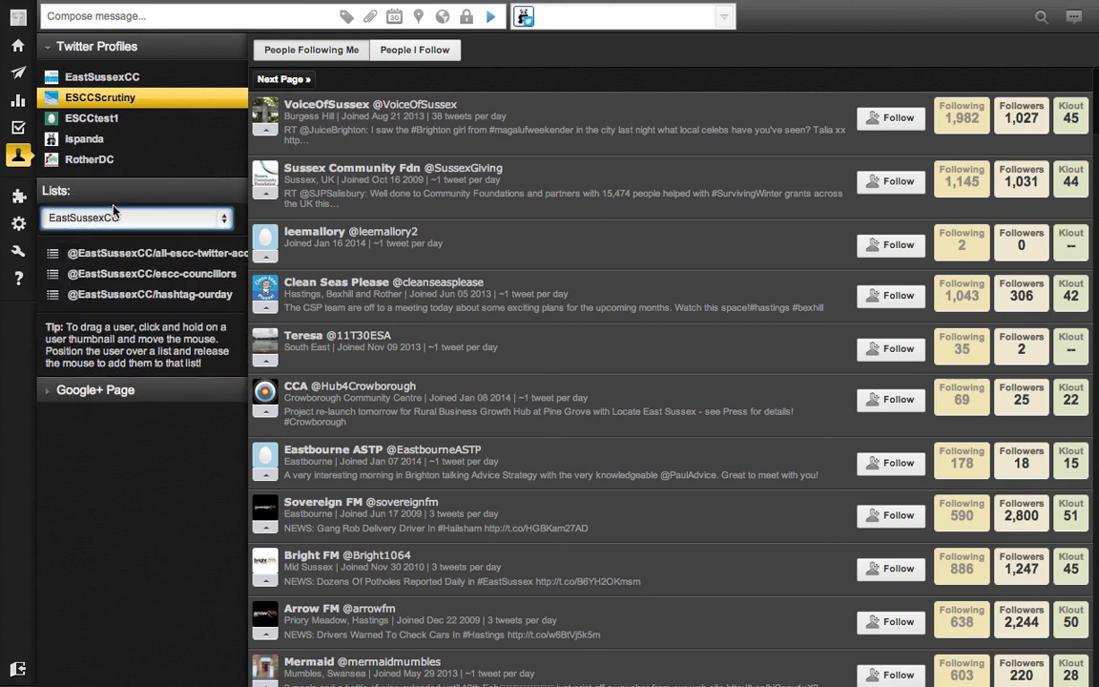
pyautogui.click(119, 255)
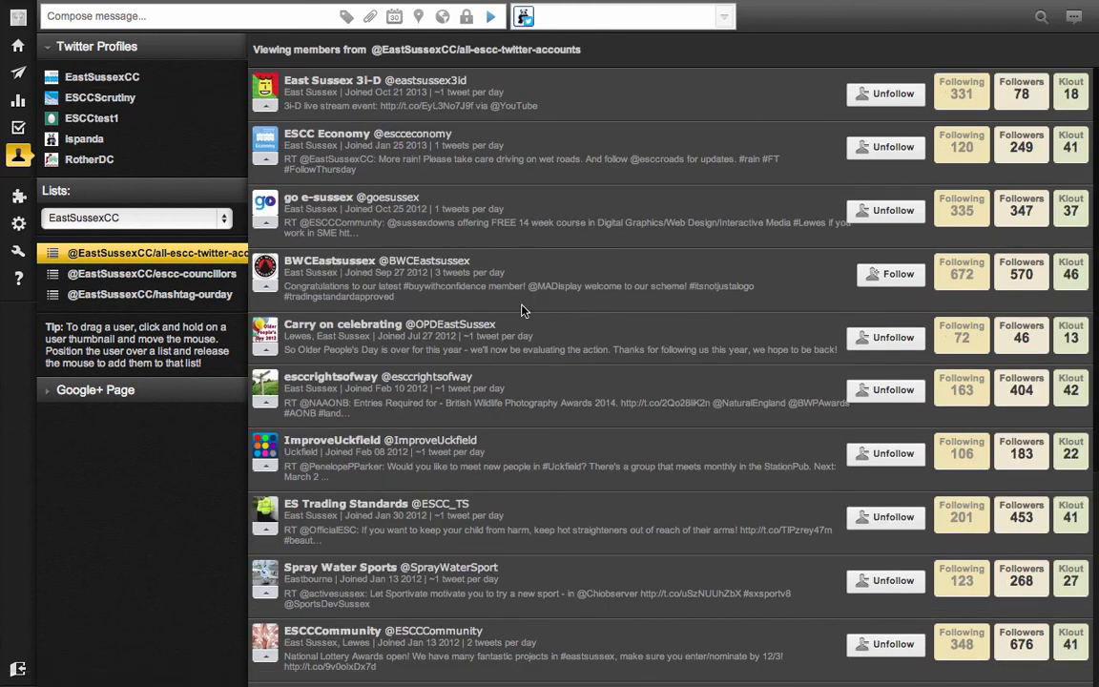
pyautogui.scroll(-1, 535, 319)
pyautogui.scroll(-4, 542, 329)
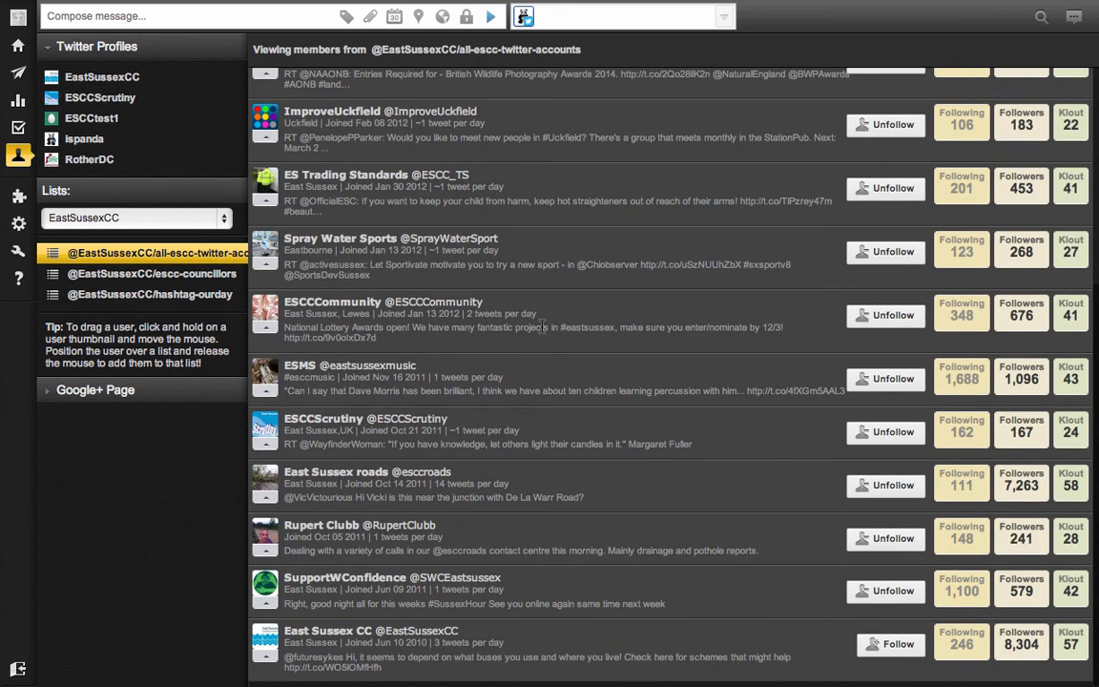
pyautogui.scroll(5, 541, 327)
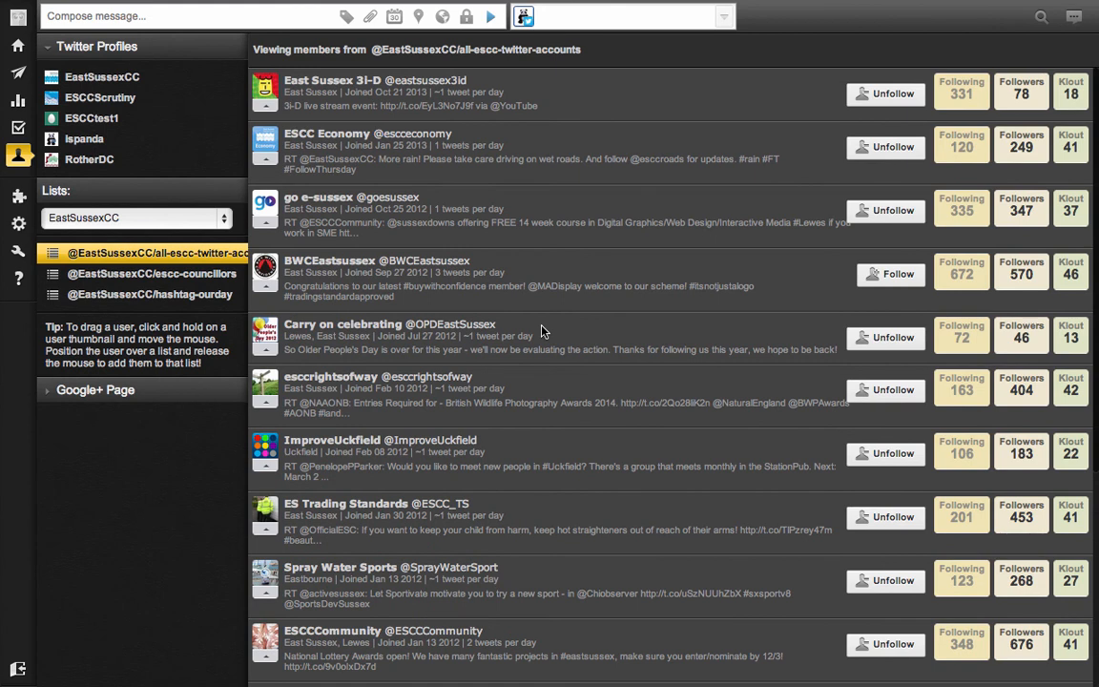
# Return to the streams dashboard and jump to the unread messages in the "East Sussex" stream.
pyautogui.click(17, 51)
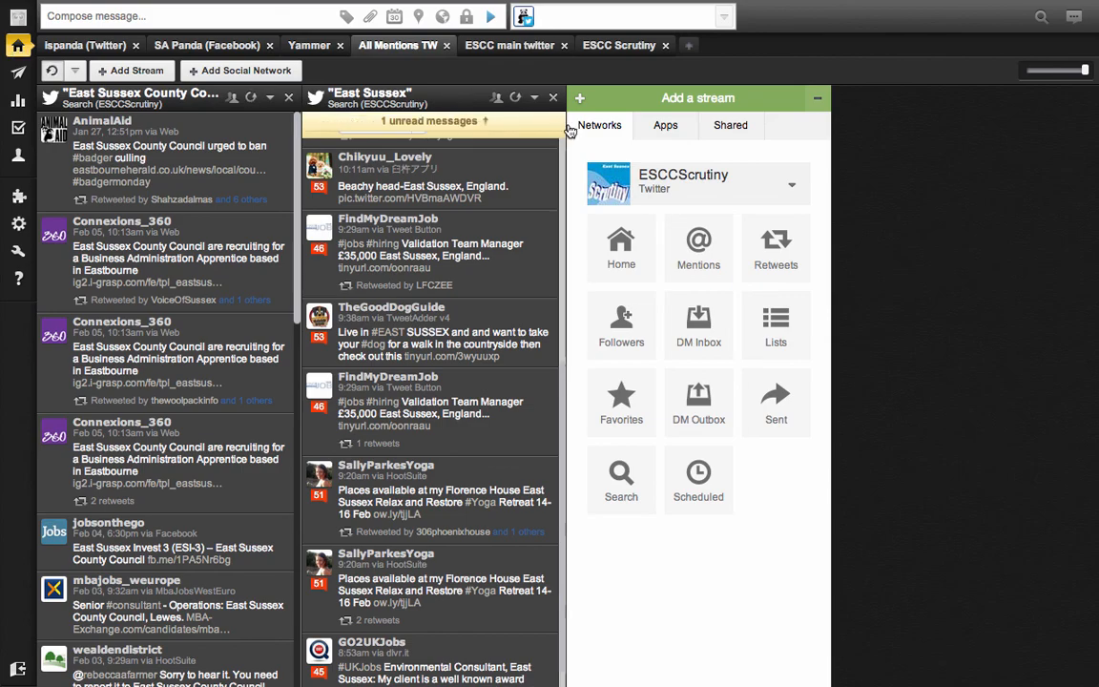
pyautogui.click(554, 124)
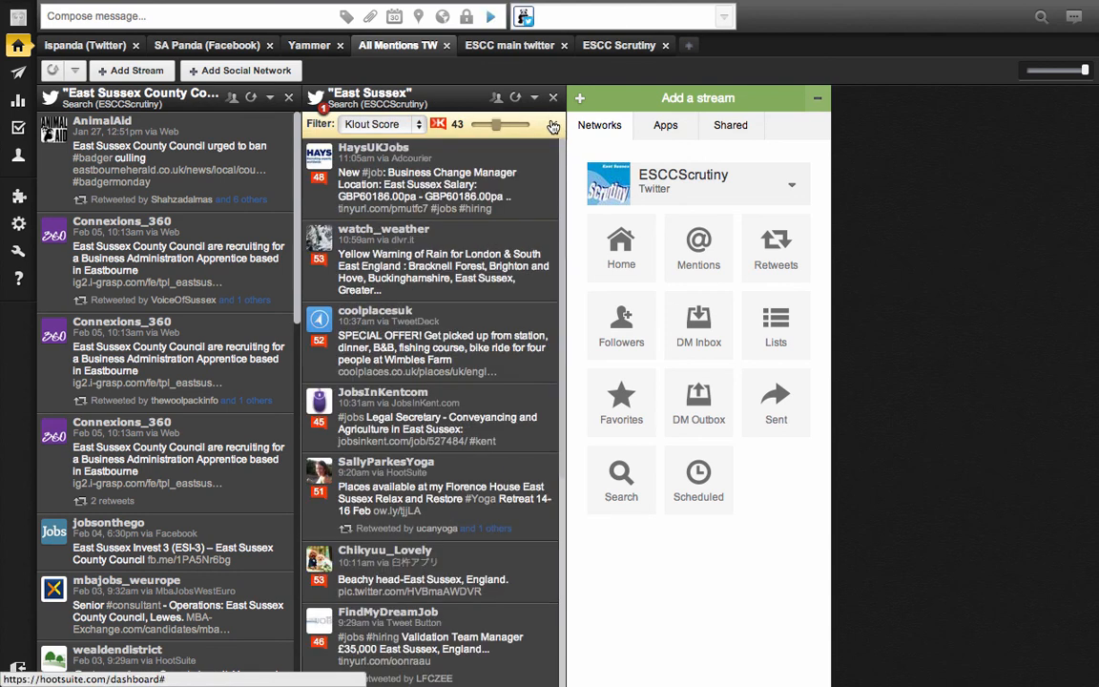